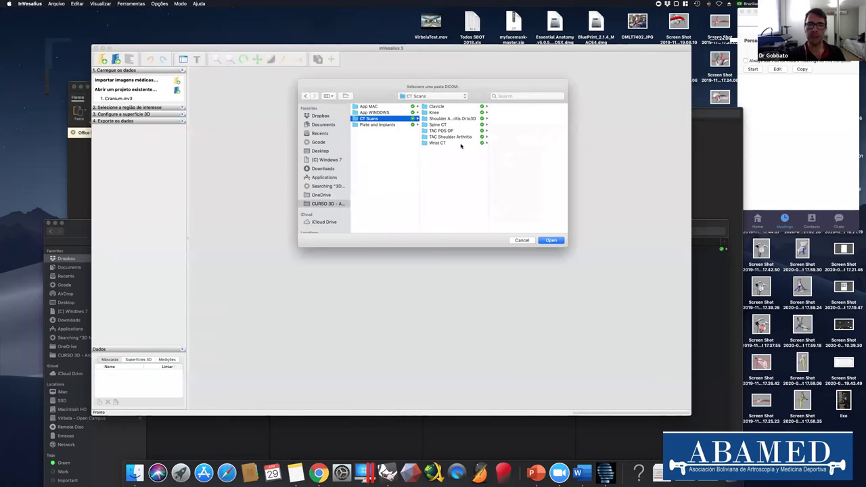
Load the DICOM folder "clavicula - TAC" from the Clavicle folder inside CT Scans.
click(441, 107)
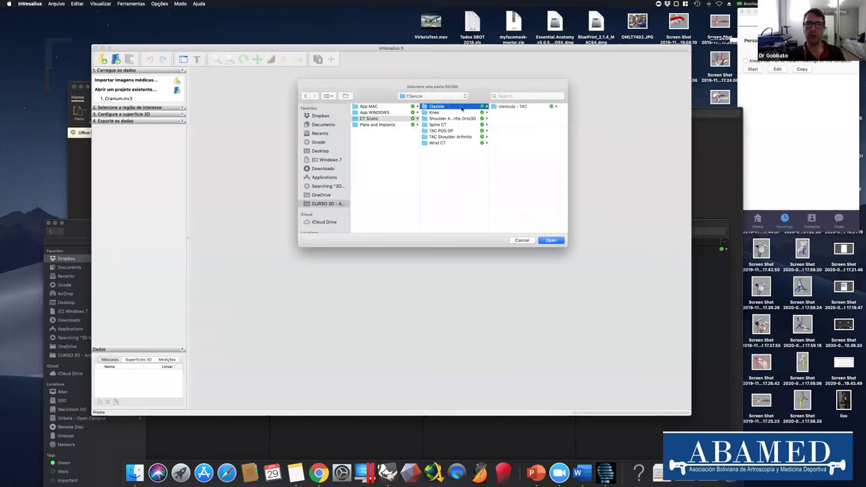
key(Right)
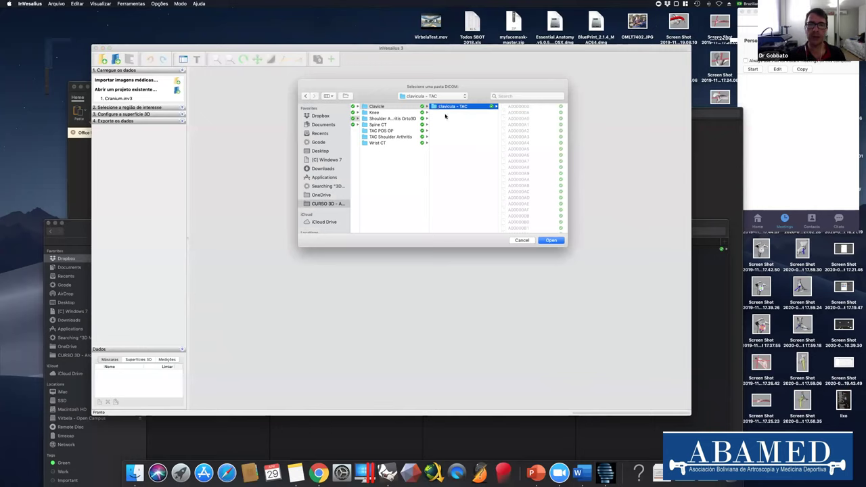
click(552, 240)
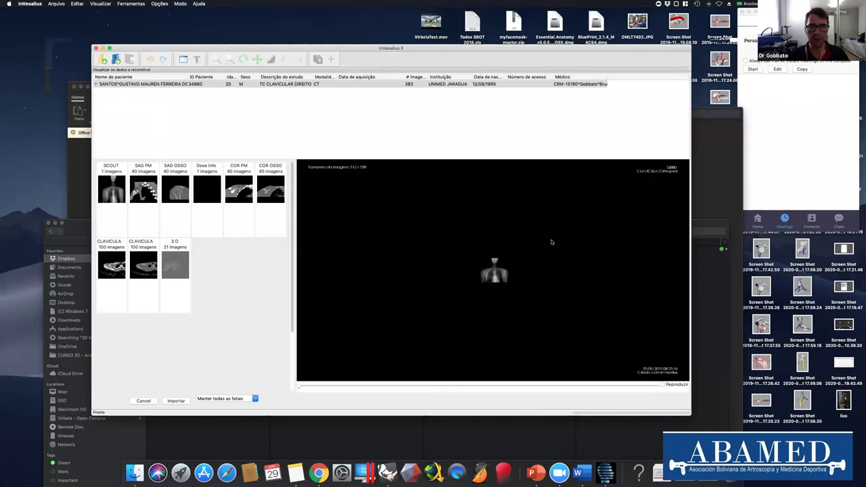
Preview the slices of the SAG PM, SAG OSSO and COR PM series of the loaded study.
click(130, 192)
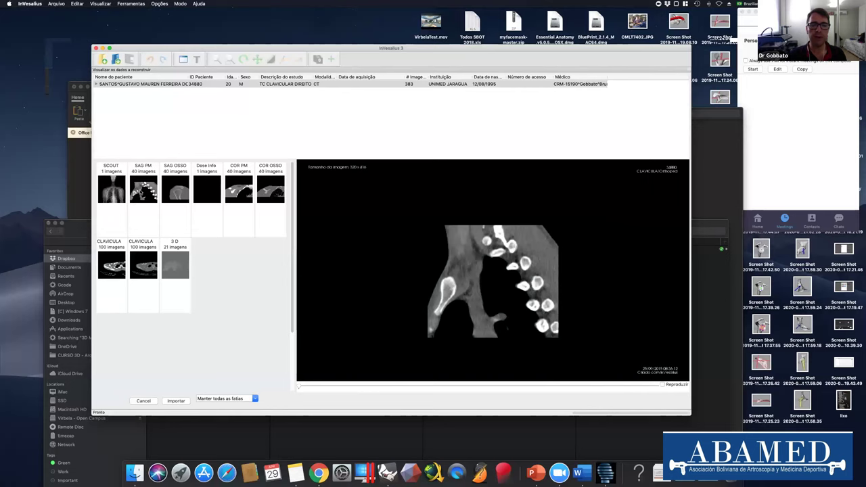
drag(310, 388, 500, 387)
click(174, 193)
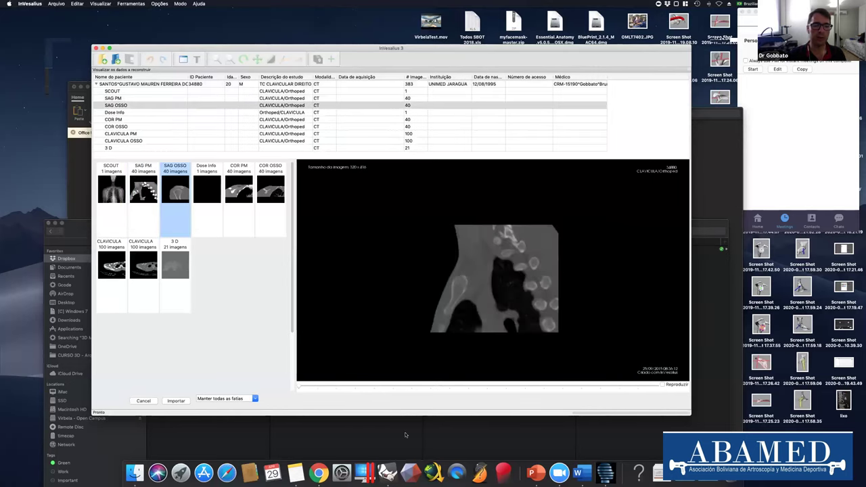
drag(302, 389, 433, 387)
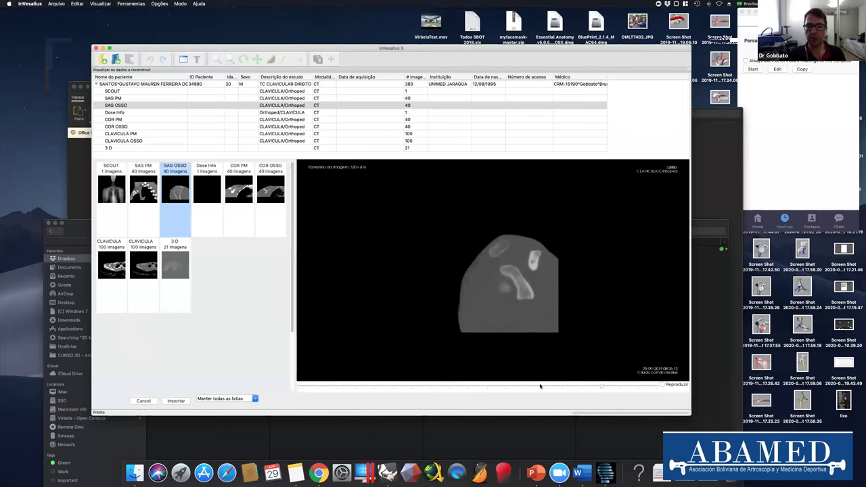
click(240, 183)
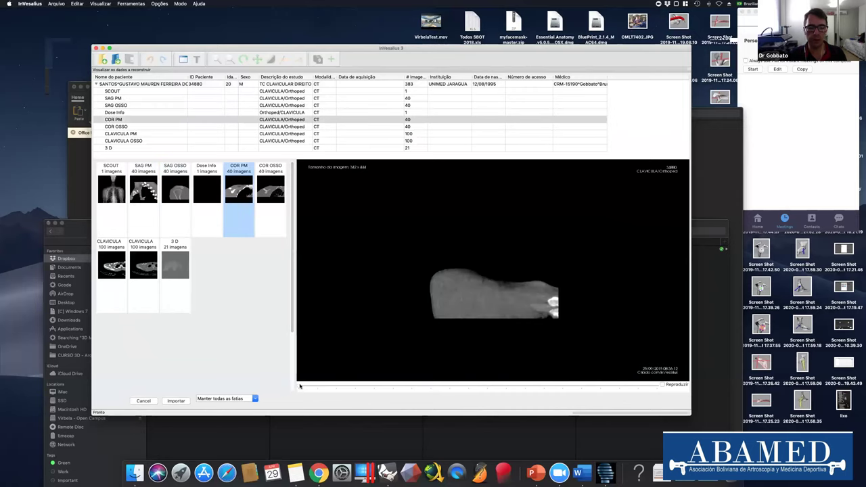
drag(569, 389, 436, 386)
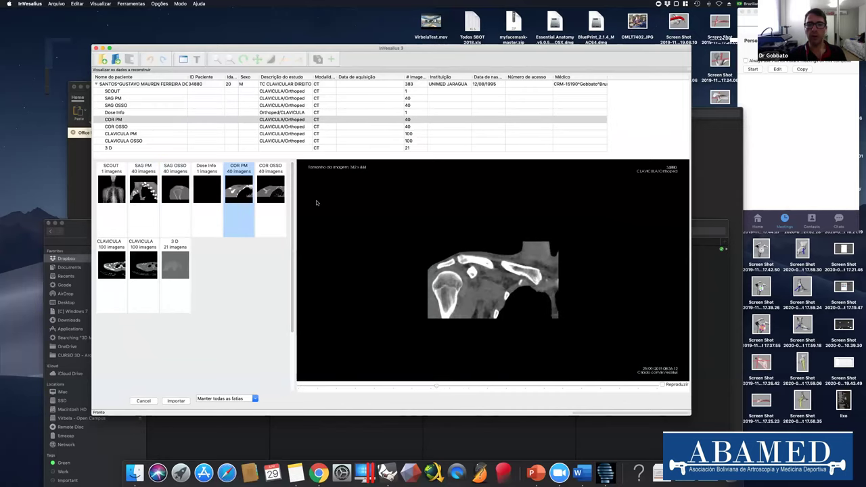
Compare the slices of the CLAVICULA PM and CLAVICULA OSSO series.
click(112, 261)
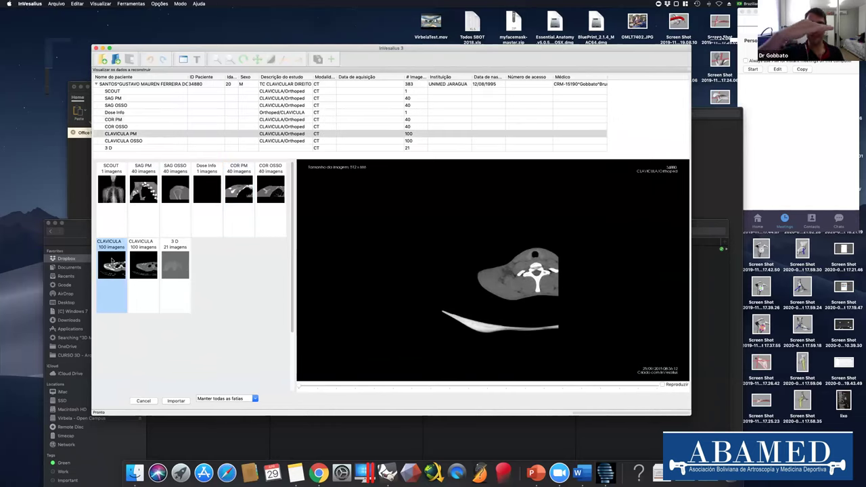
click(143, 262)
click(112, 262)
drag(297, 387, 473, 388)
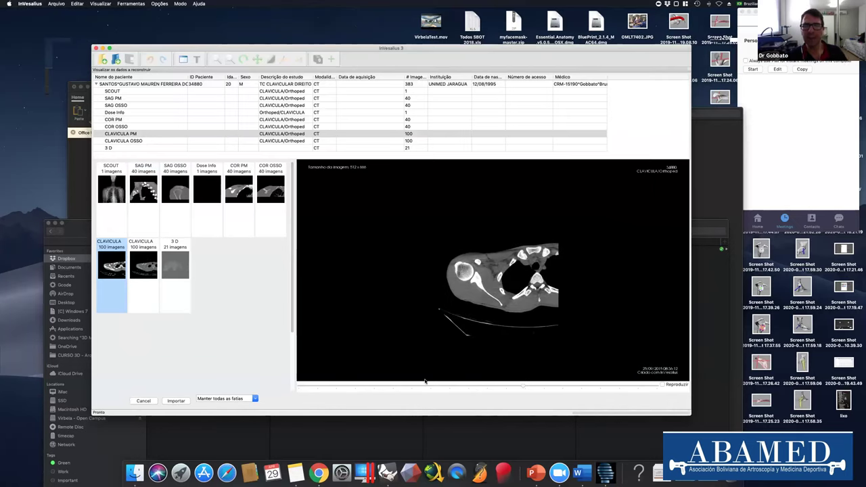
scroll(425, 382, up, 5)
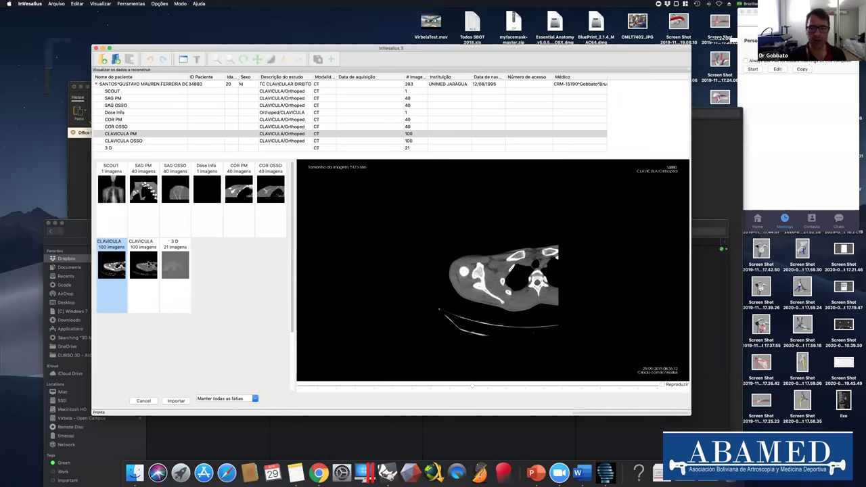
click(146, 266)
drag(429, 388, 455, 383)
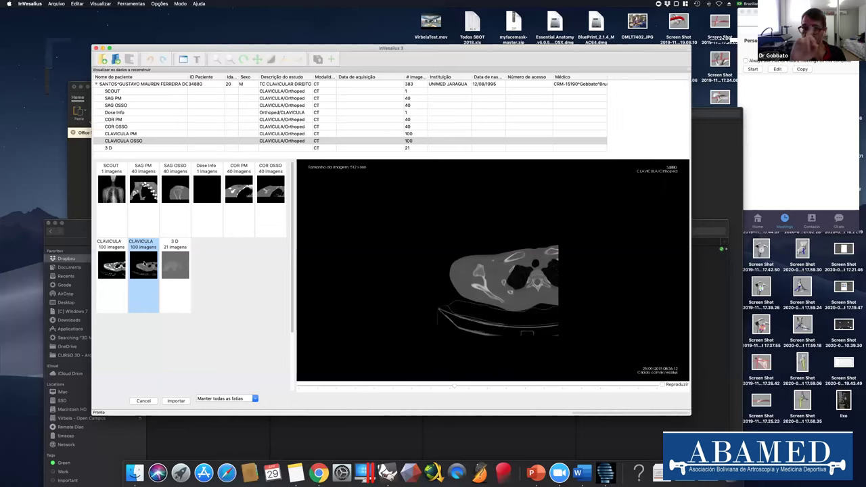
Check the slices of the CLAVICULA PM series and import that series for reconstruction.
click(113, 264)
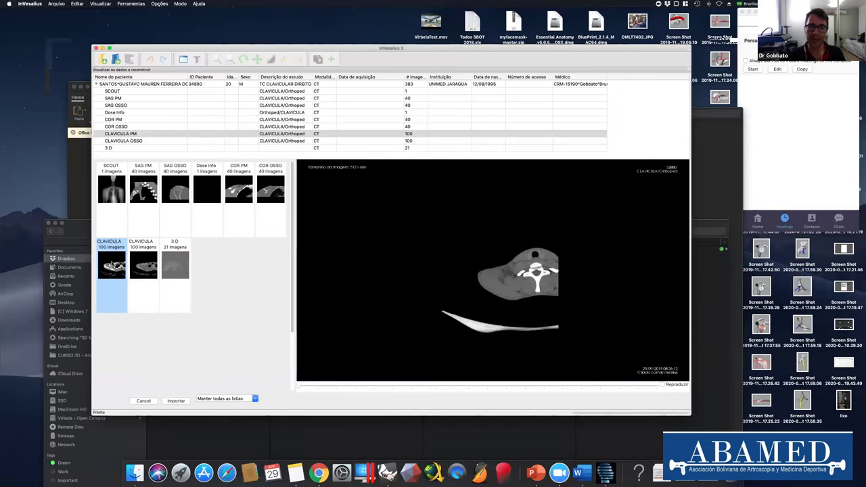
drag(304, 385, 437, 387)
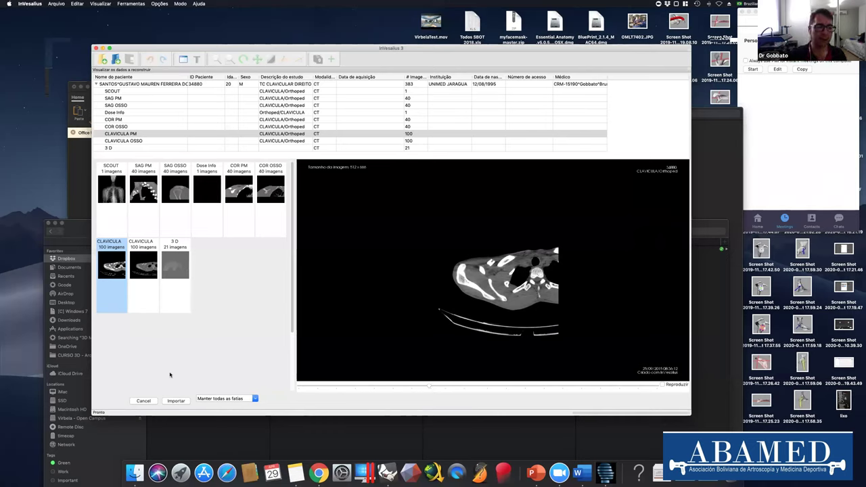
click(175, 401)
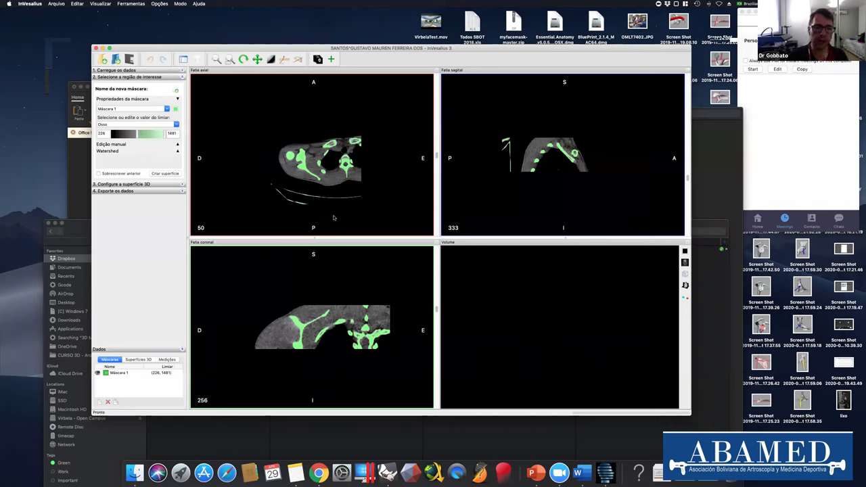
Try different threshold ranges on Máscara 1, including -178 to 1481 and -973 to -533, checking the mask on the axial slices.
scroll(437, 142, down, 10)
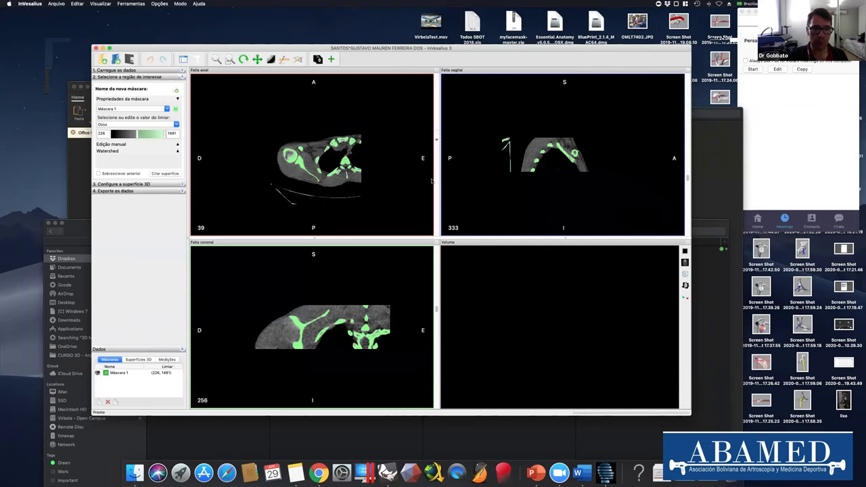
scroll(407, 128, up, 19)
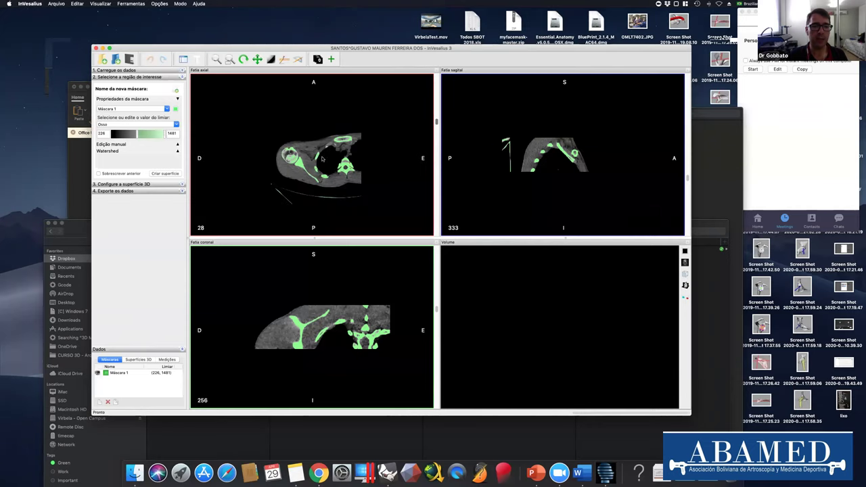
scroll(310, 166, up, 2)
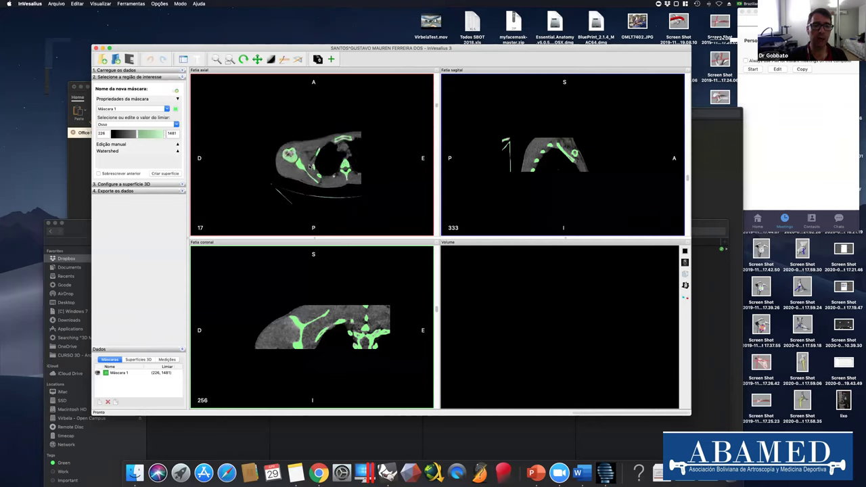
scroll(342, 155, up, 8)
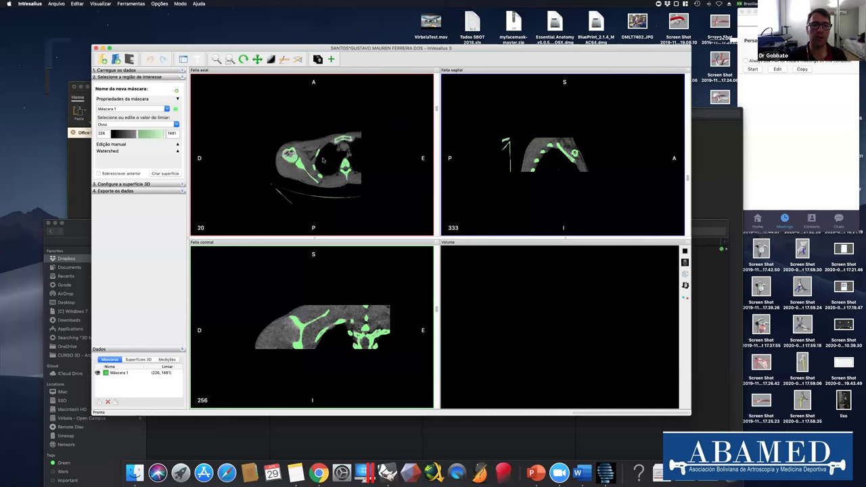
right_drag(313, 108, 151, 129)
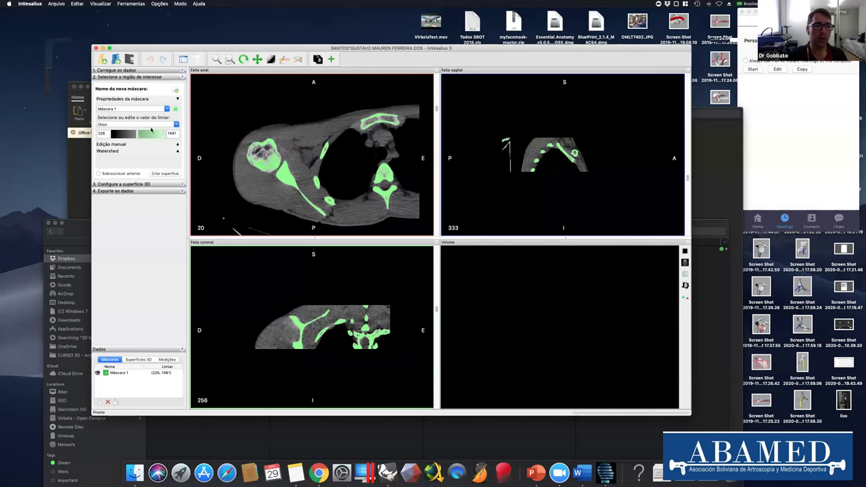
drag(136, 134, 127, 134)
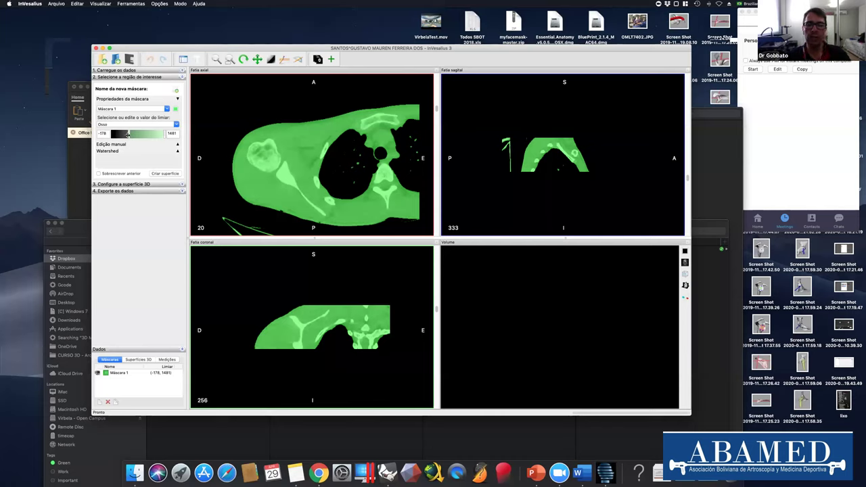
mouse_move(128, 135)
mouse_down()
mouse_move(153, 133)
mouse_move(125, 133)
mouse_up()
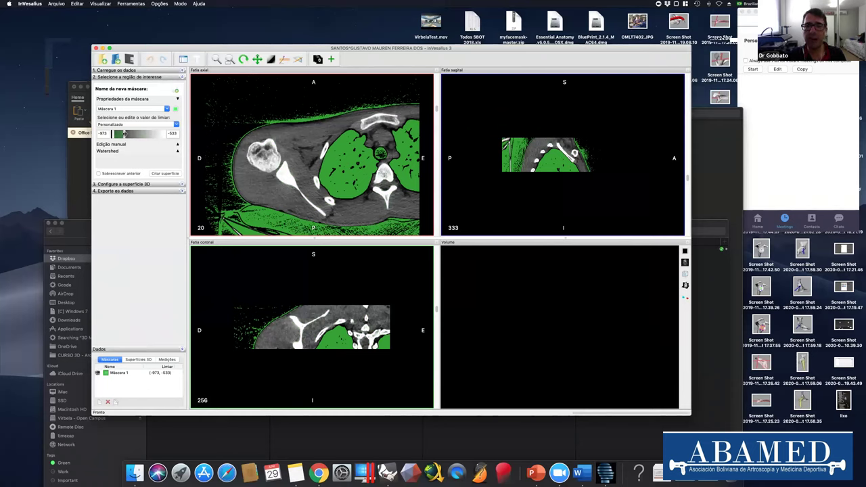
mouse_move(126, 134)
mouse_down()
mouse_move(162, 133)
mouse_move(135, 133)
mouse_up()
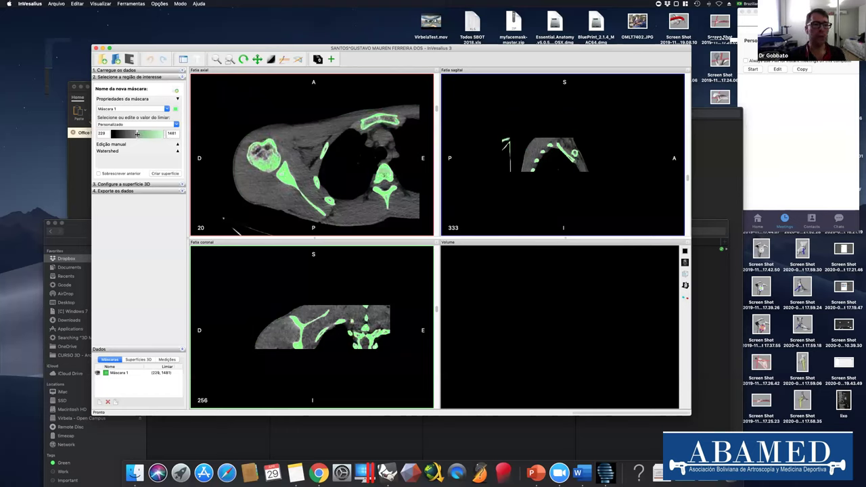
Set the lower threshold limit of Máscara 1 to 200.
double_click(101, 134)
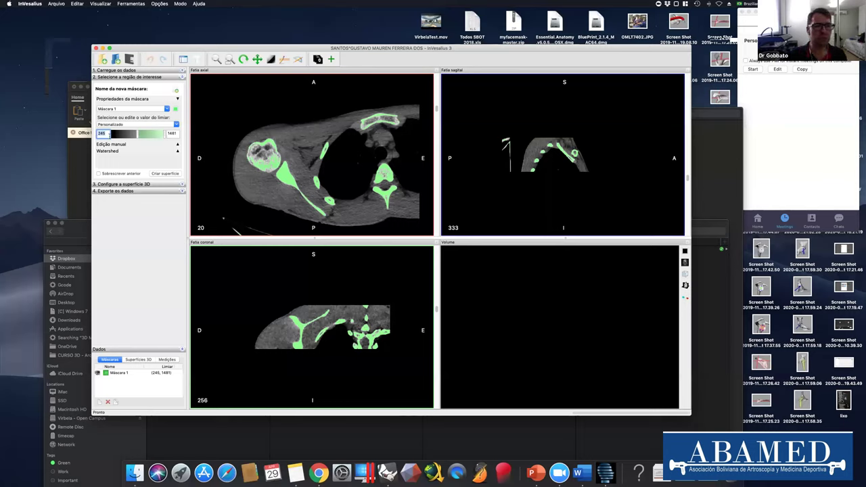
text(1)
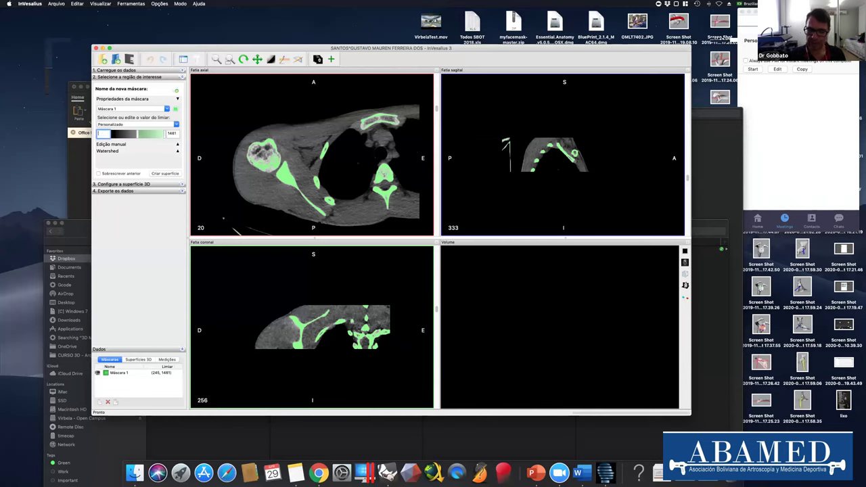
key(Return)
Check the mask across the axial slices and create a 3D surface from Máscara 1.
scroll(436, 108, down, 15)
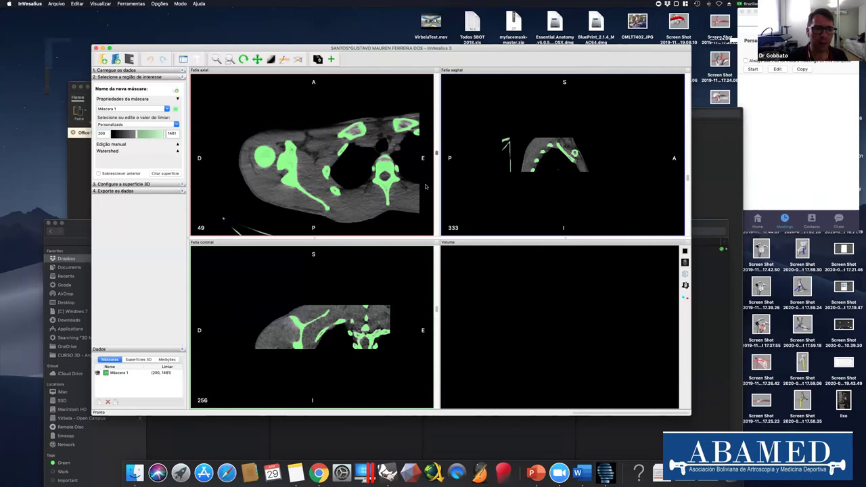
scroll(426, 186, down, 12)
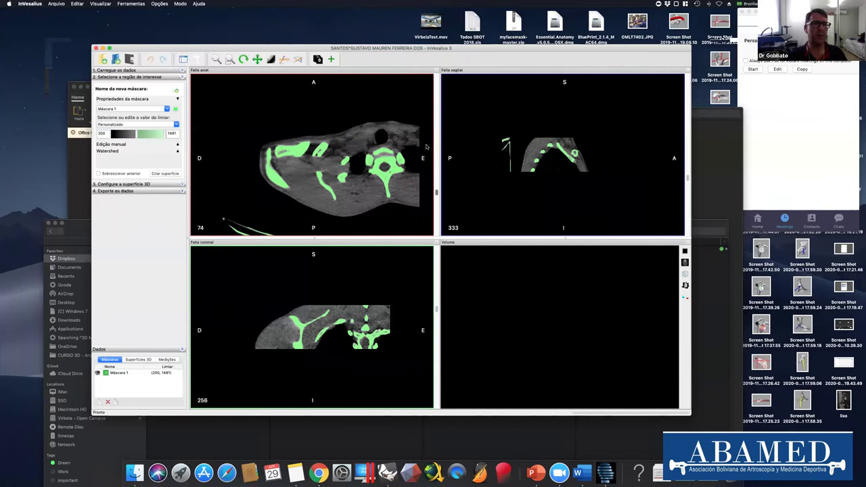
scroll(427, 145, up, 15)
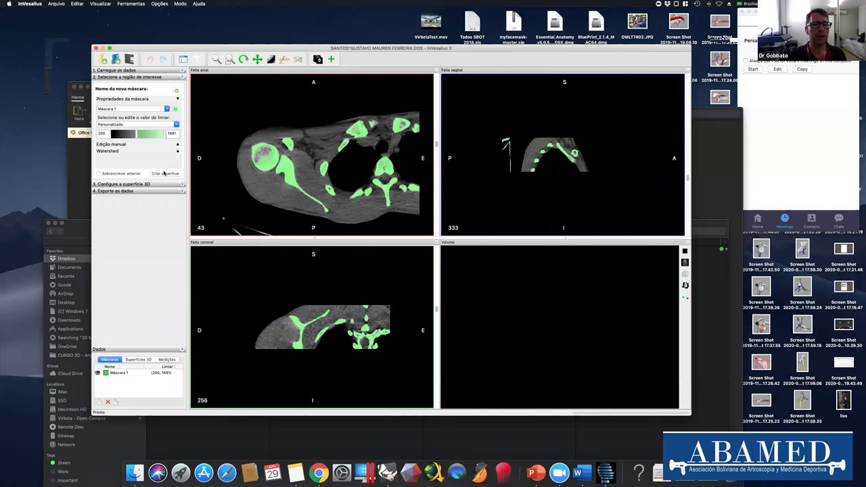
click(161, 174)
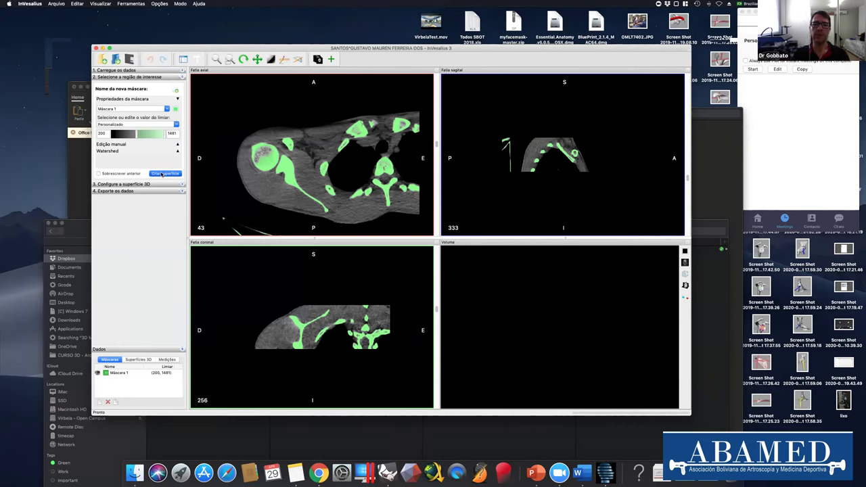
Export the 3D bone surface to the Desktop as an STL file named cursoLA_clavicula.
scroll(635, 375, up, 5)
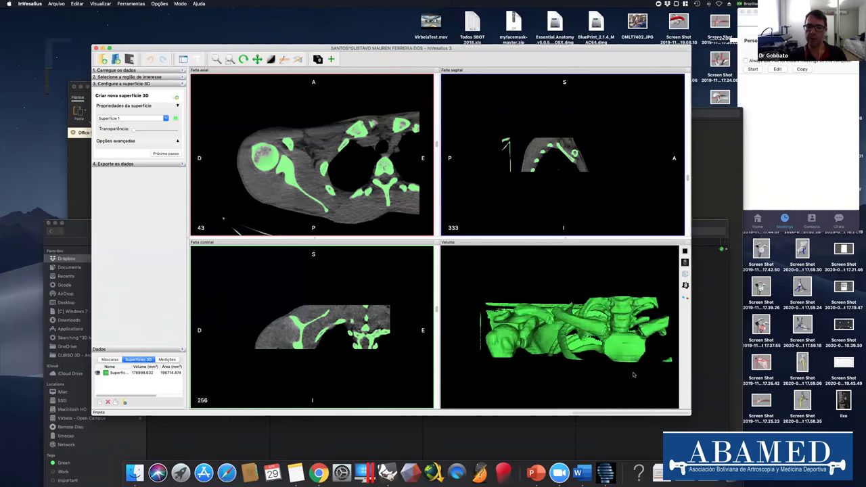
scroll(608, 320, down, 5)
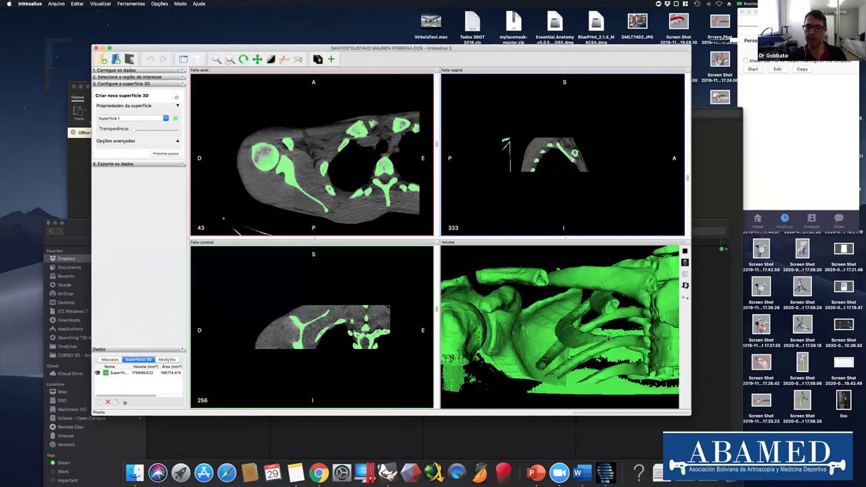
scroll(559, 324, up, 2)
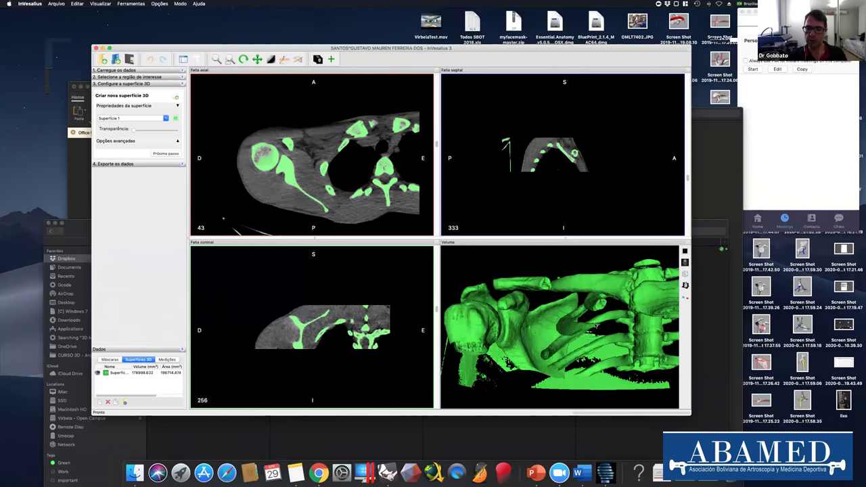
drag(479, 337, 617, 339)
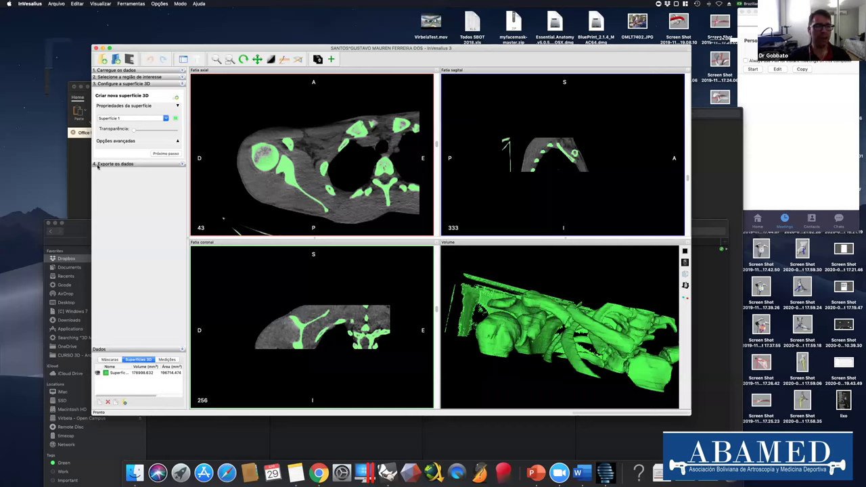
click(180, 166)
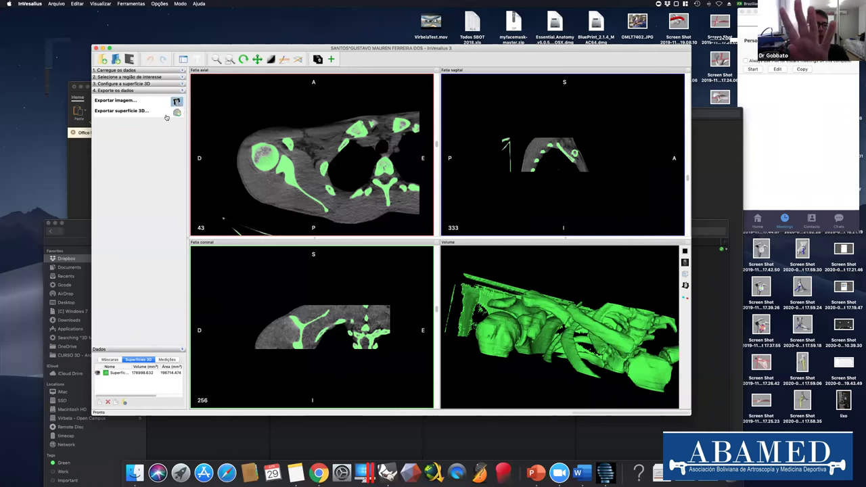
click(177, 113)
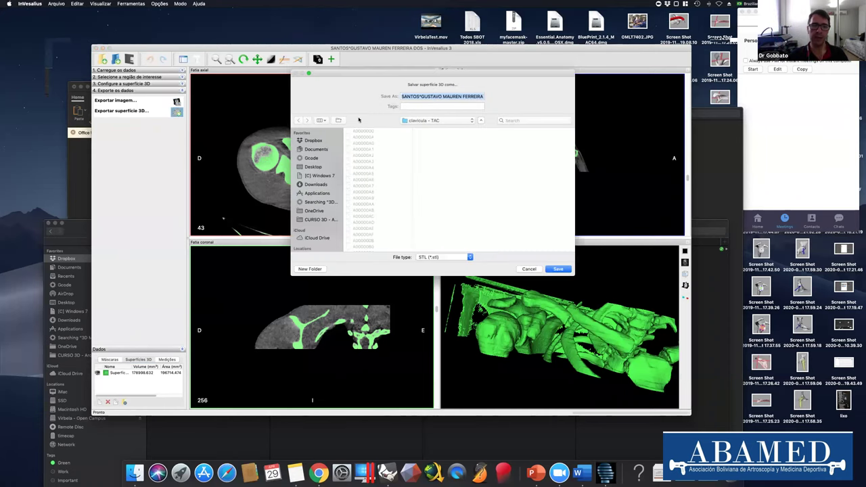
click(314, 168)
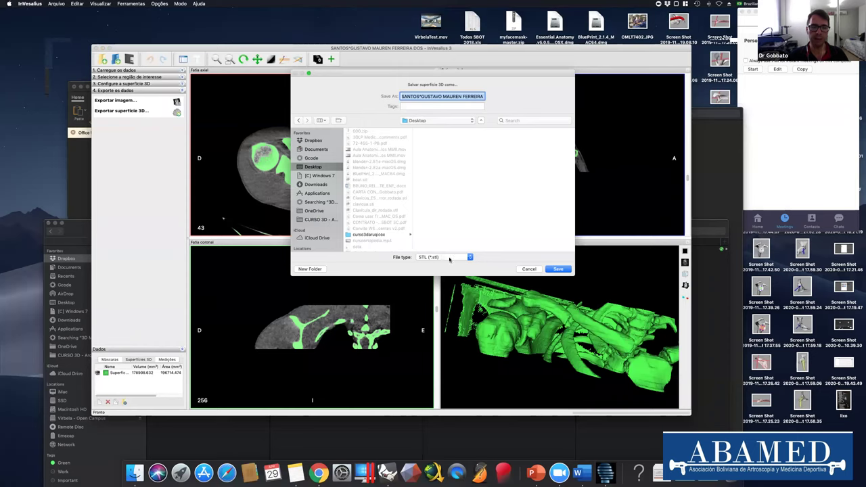
text(curso)
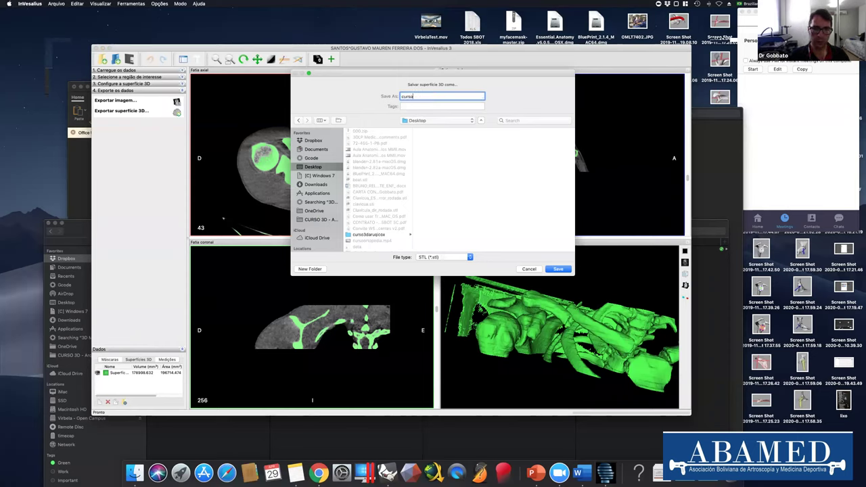
text(LA)
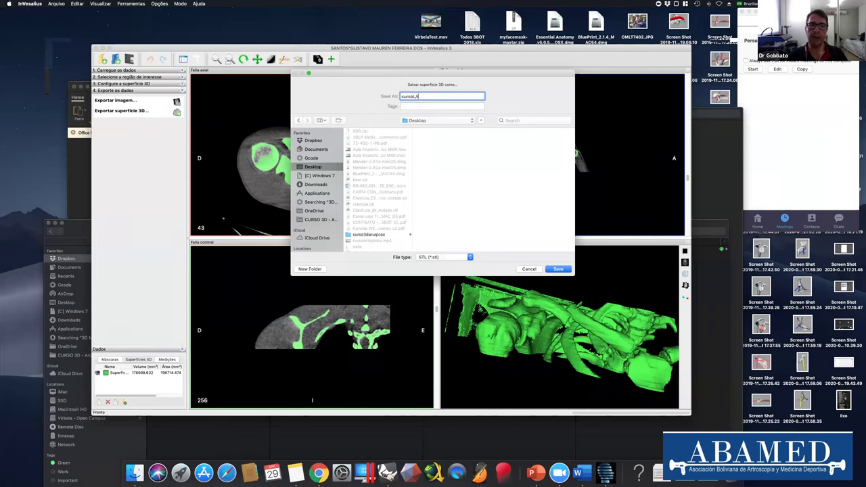
text(_clavicula)
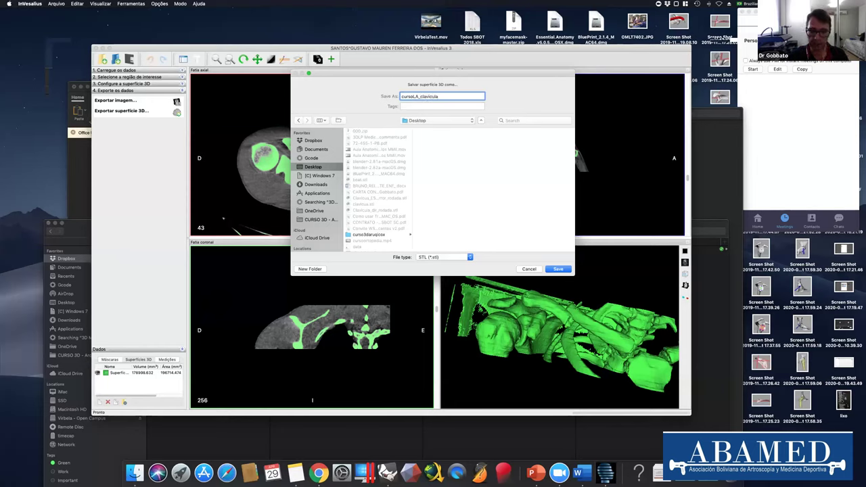
key(Return)
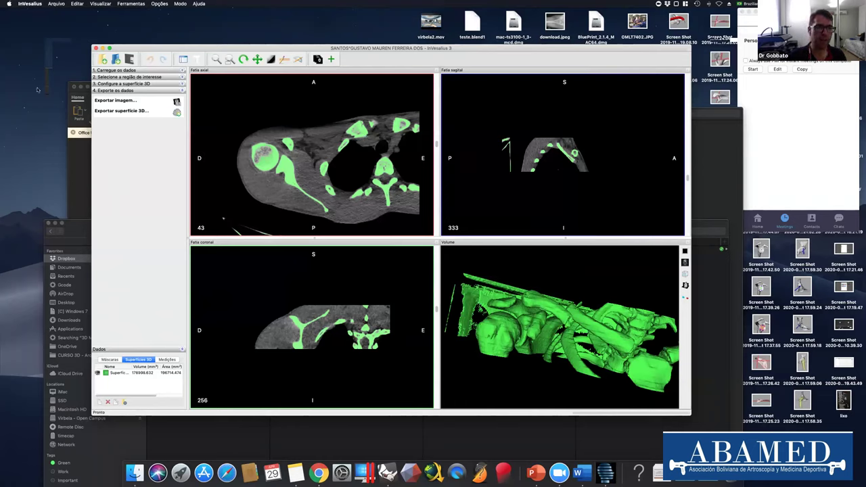
Set the threshold range of Máscara 1 to -906 to -93.
click(183, 79)
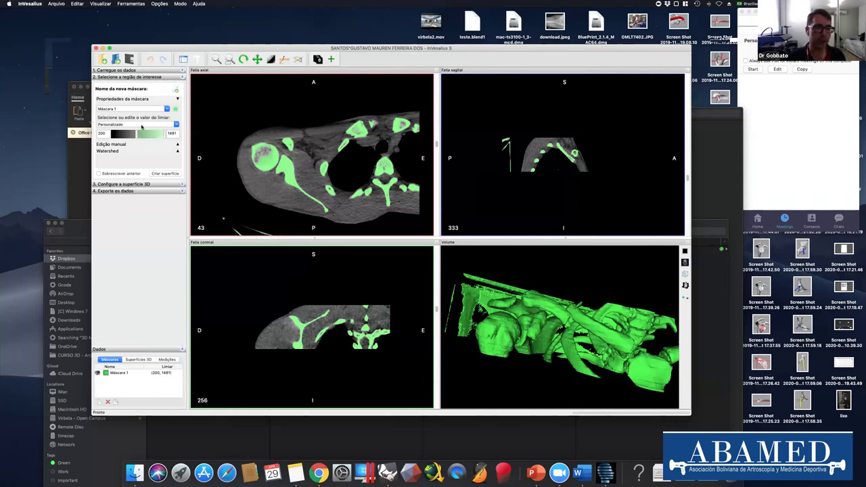
drag(114, 134, 132, 136)
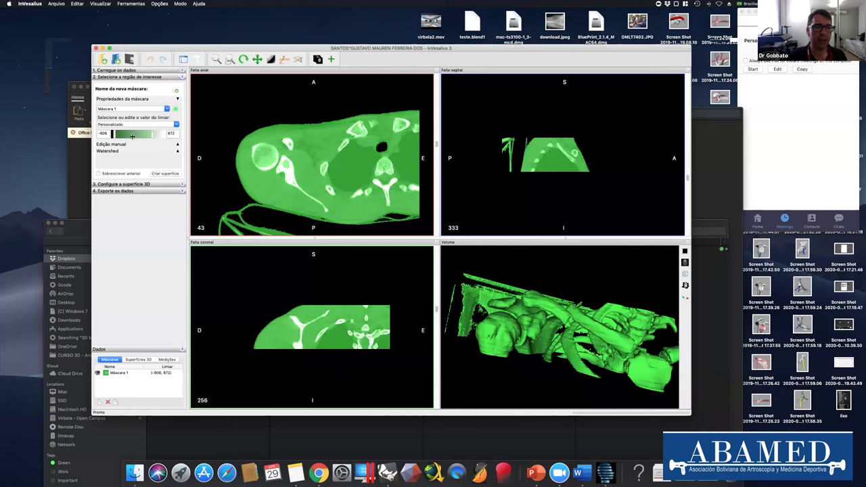
click(132, 136)
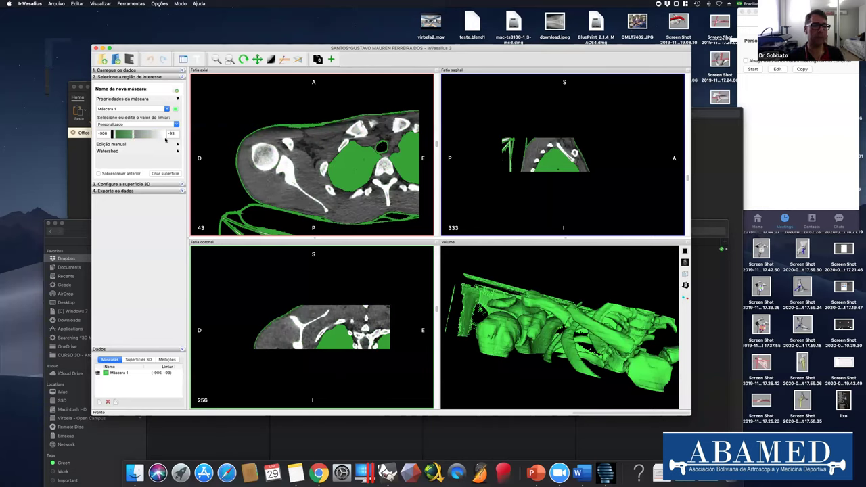
Change the colour of Máscara 1 to blue and create a second 3D surface from it.
click(176, 109)
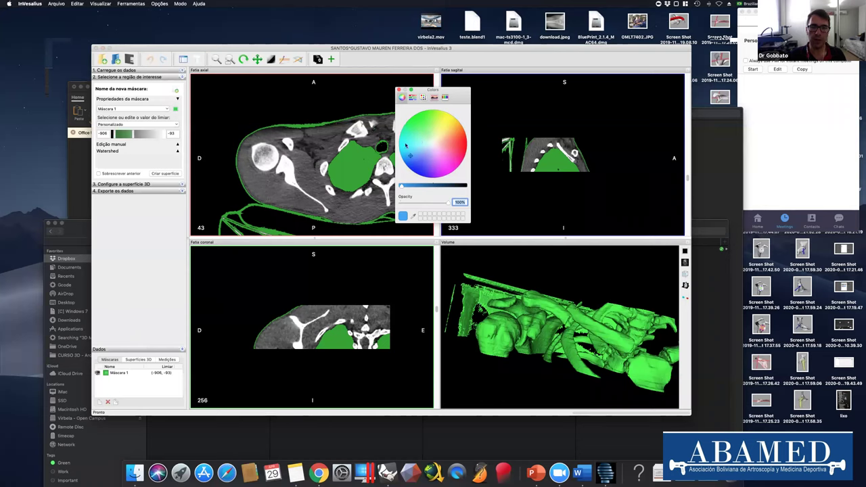
click(166, 175)
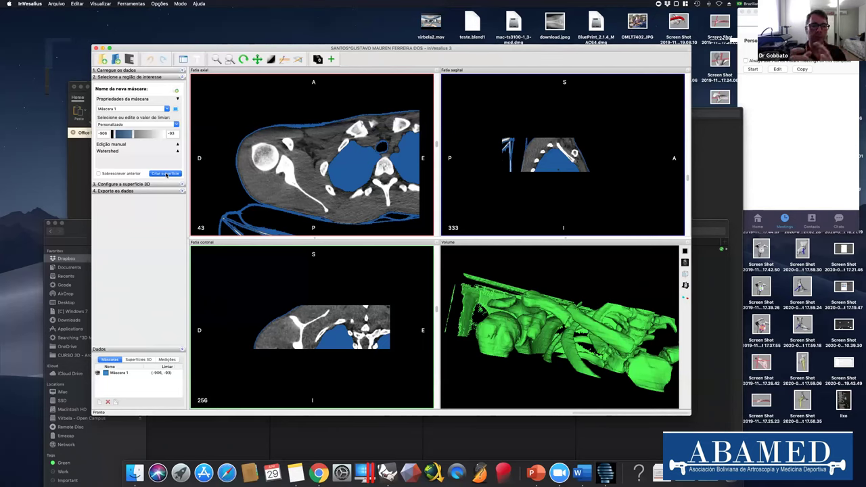
click(166, 174)
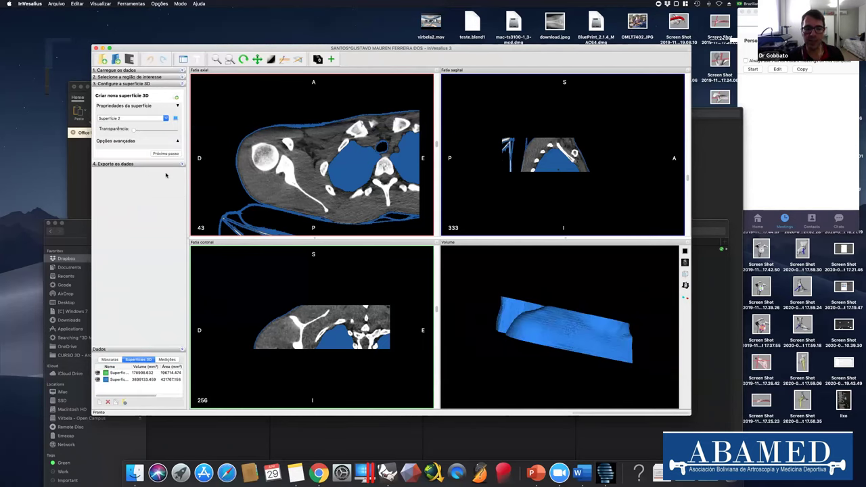
Examine the blue surface together with the green bone surface from several angles in the volume view.
drag(574, 316, 565, 275)
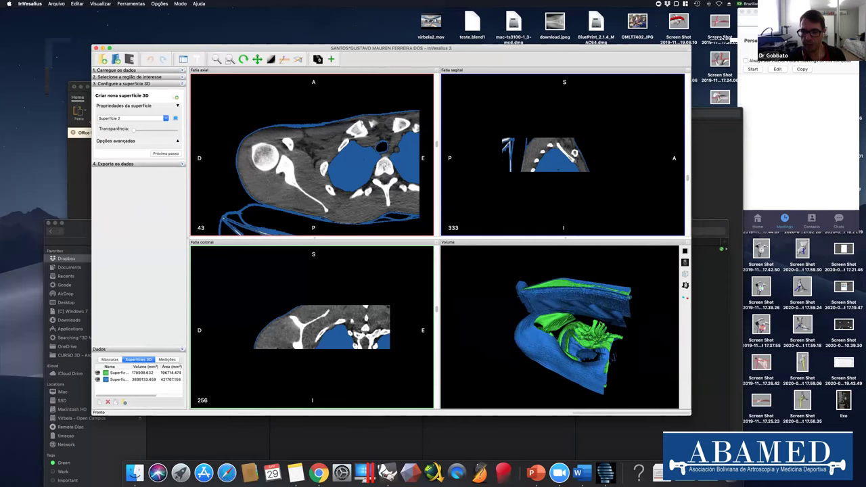
drag(605, 338, 604, 336)
scroll(604, 336, down, 5)
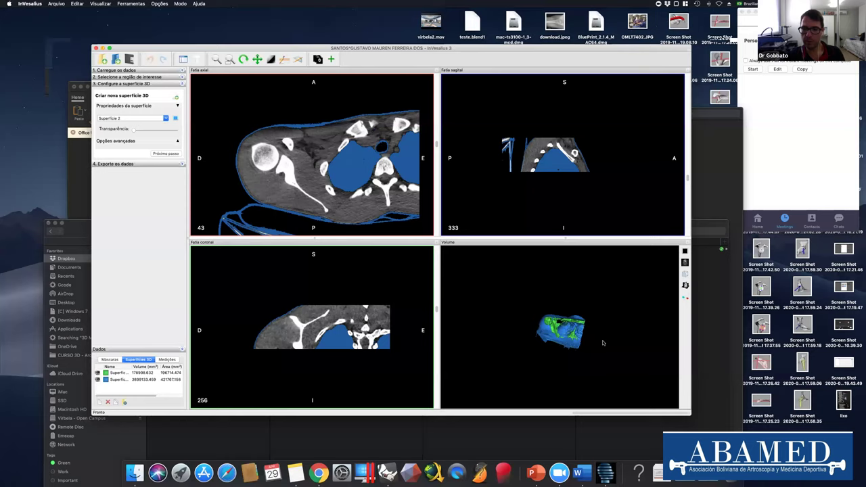
scroll(604, 342, down, 5)
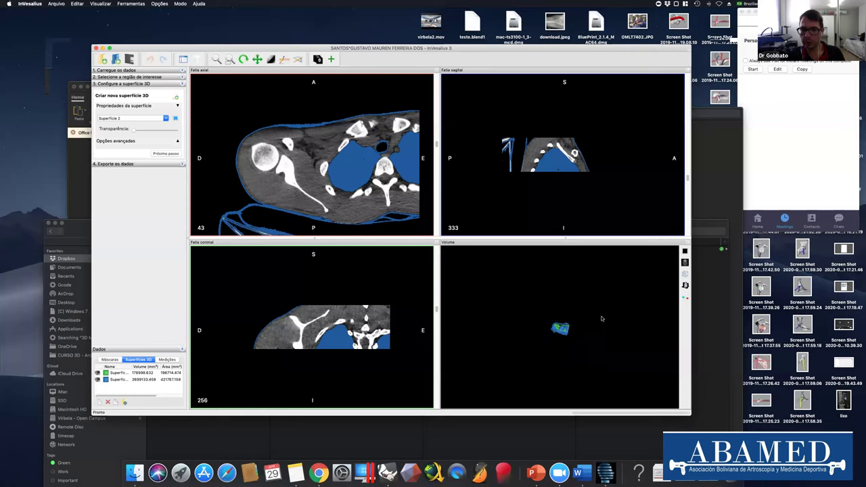
scroll(603, 343, up, 5)
drag(603, 343, 612, 370)
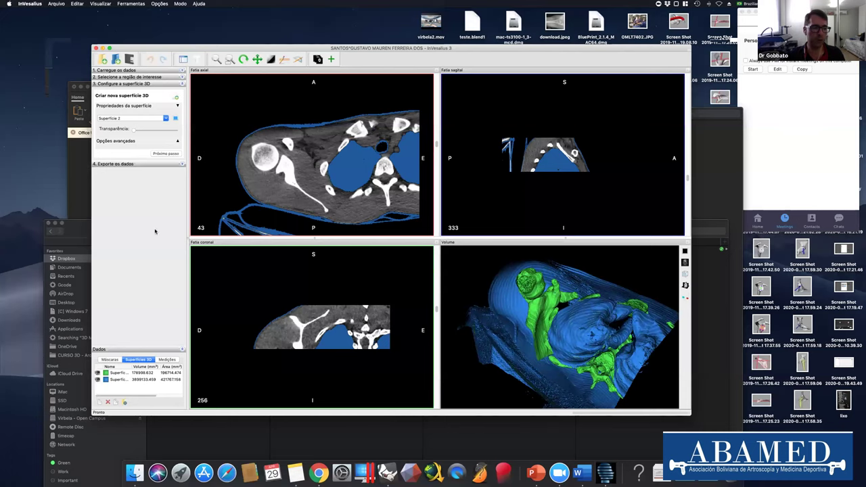
Hide the green bone surface and inspect the blue surface on its own from different sides.
click(97, 373)
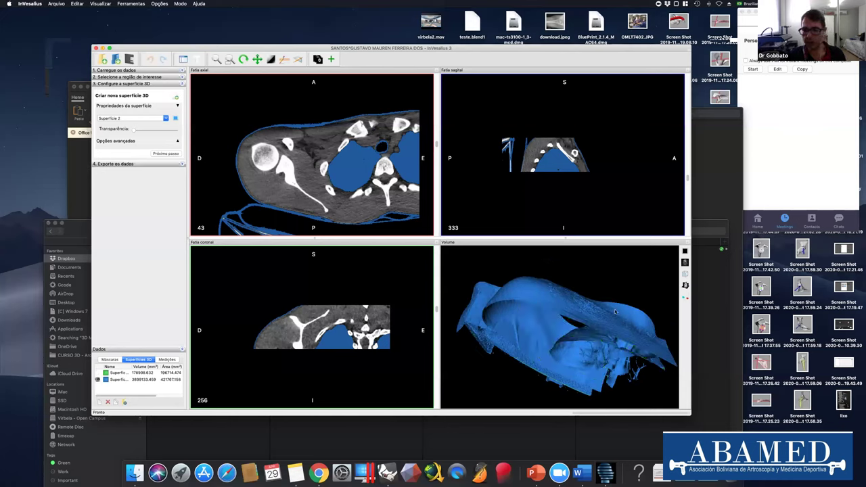
drag(545, 358, 629, 322)
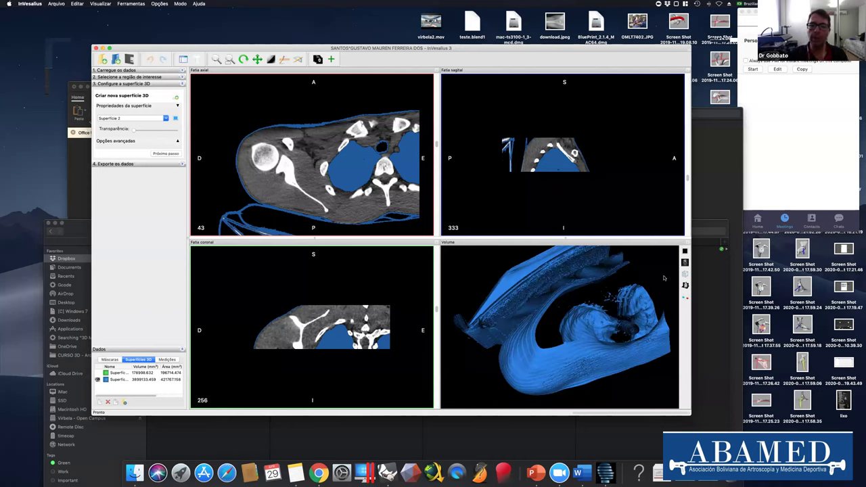
drag(557, 371, 495, 300)
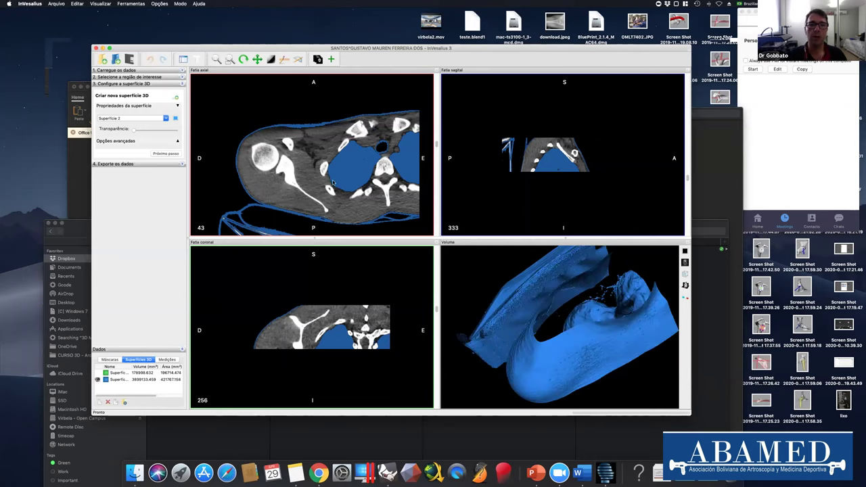
Close InVesalius without saving the project changes and show the Desktop folder in Finder.
click(96, 49)
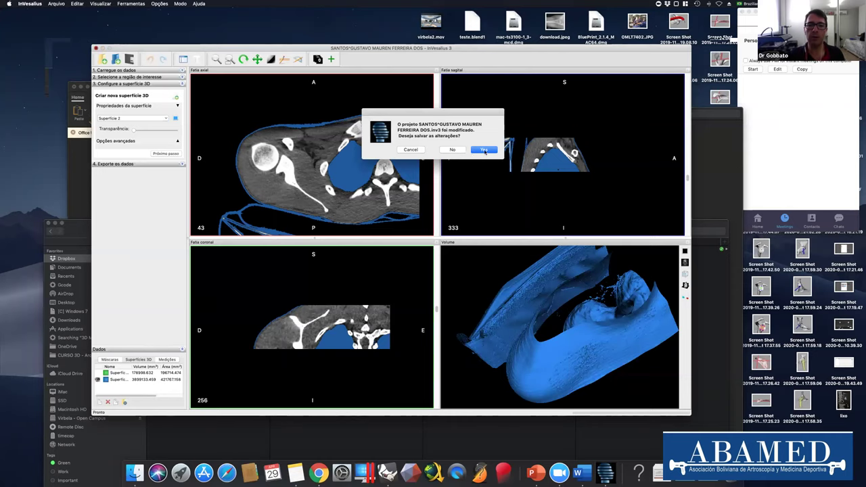
click(453, 150)
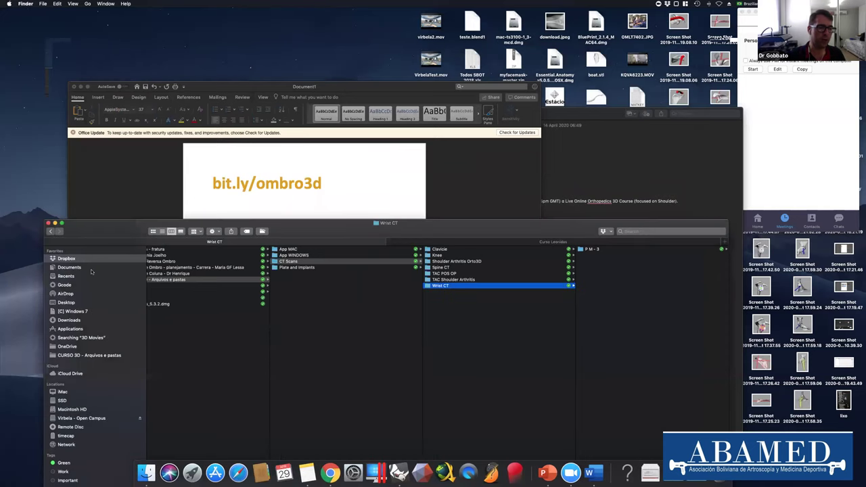
scroll(73, 346, left, 5)
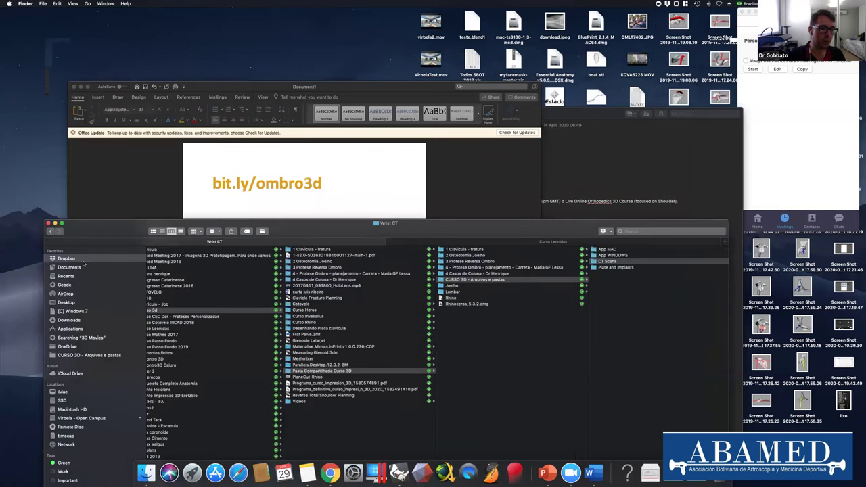
click(68, 302)
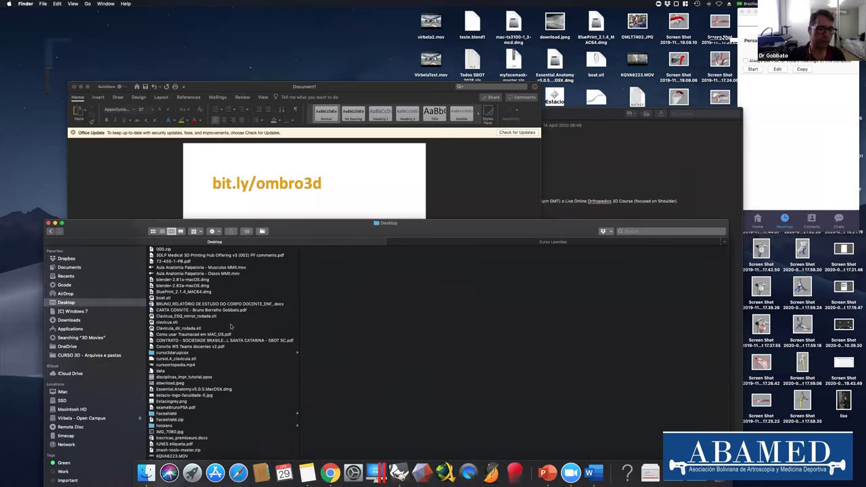
Preview cursoLA_clavicula.stl in an enlarged Quick Look window and inspect the bone model from several angles.
scroll(203, 335, down, 3)
click(183, 339)
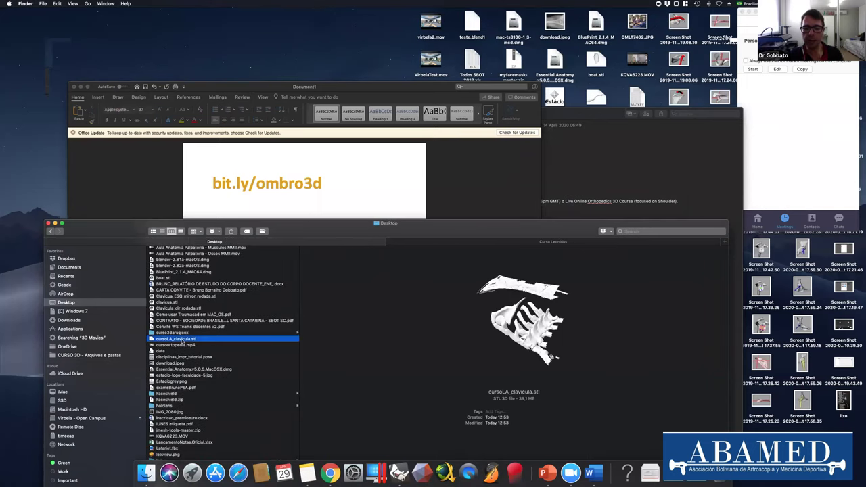
key(space)
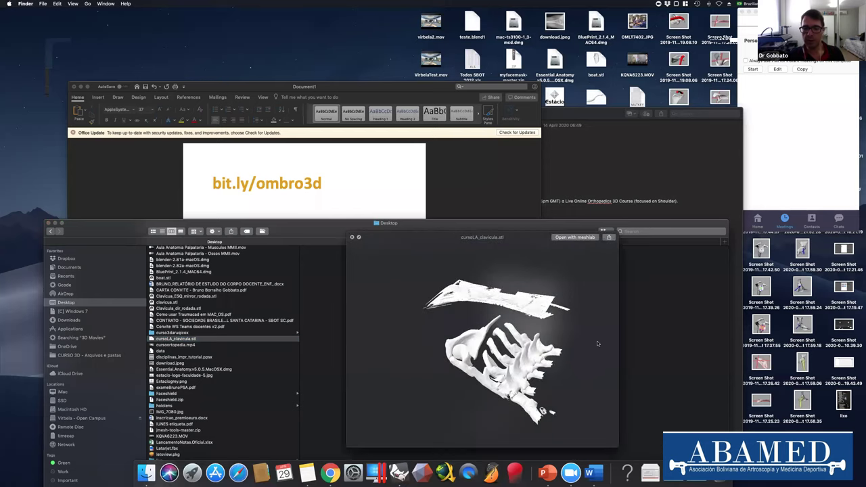
drag(589, 347, 712, 467)
drag(670, 318, 565, 399)
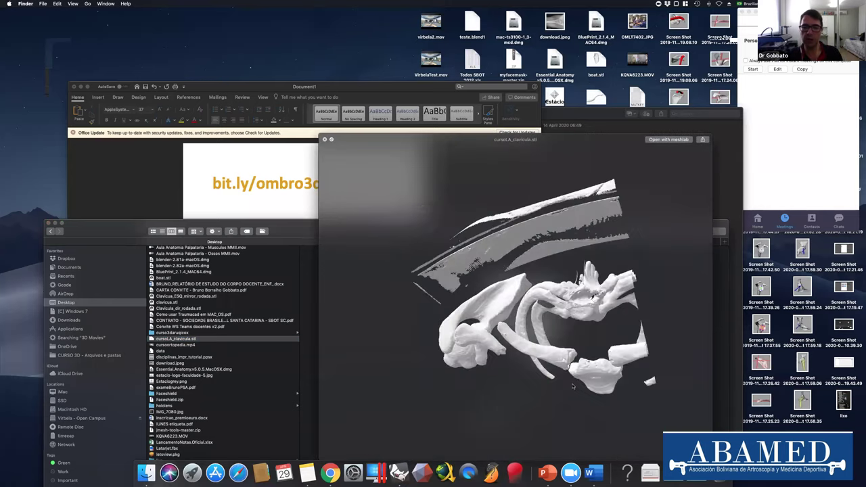
drag(625, 423, 561, 351)
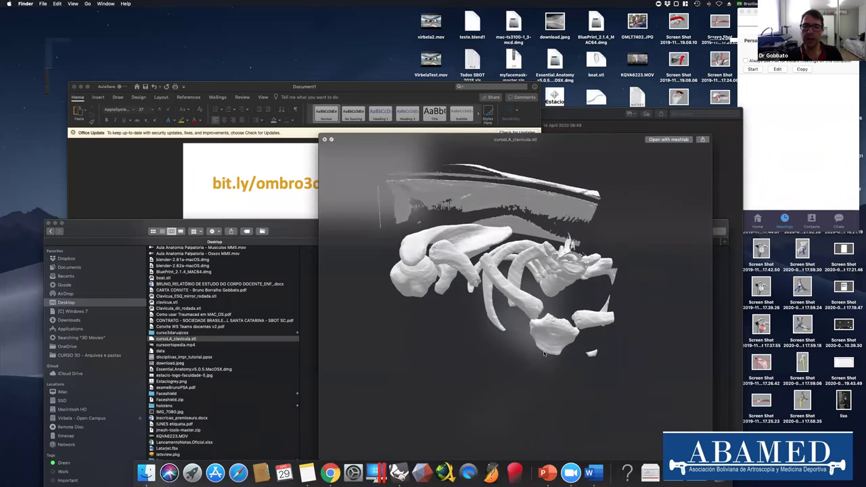
scroll(545, 321, up, 5)
scroll(545, 321, down, 5)
scroll(547, 322, up, 5)
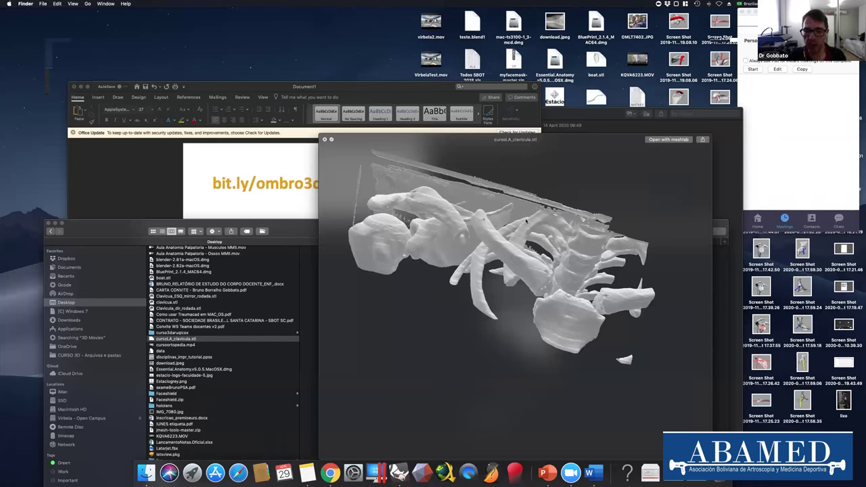
mouse_move(481, 317)
mouse_down()
mouse_move(482, 328)
mouse_move(484, 319)
mouse_up()
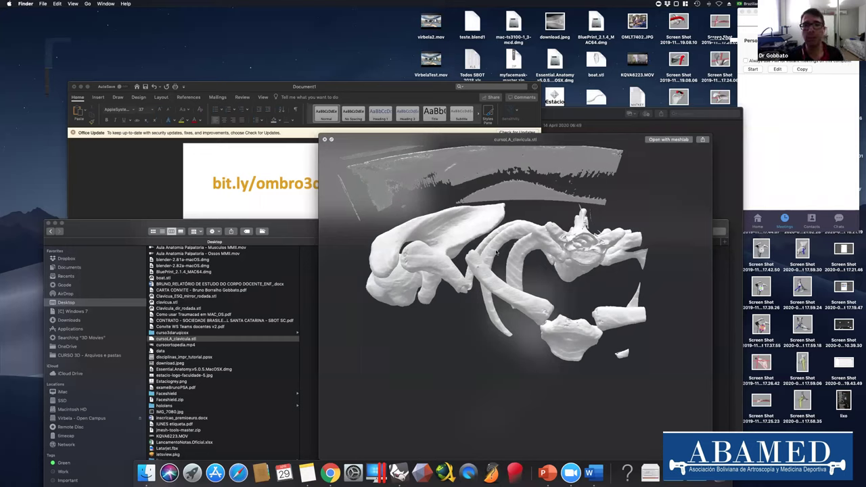
drag(527, 208, 600, 312)
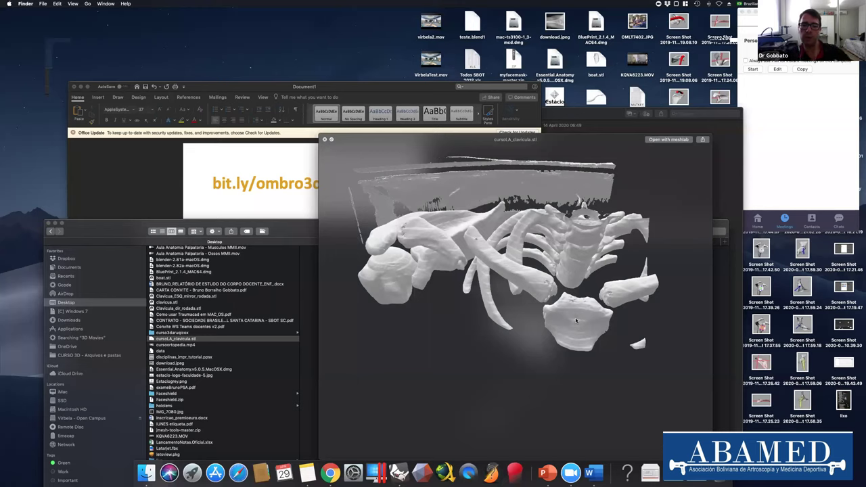
Close the enlarged preview of the bone model, switch to Meshmixer and position its window over the desktop.
drag(548, 310, 552, 296)
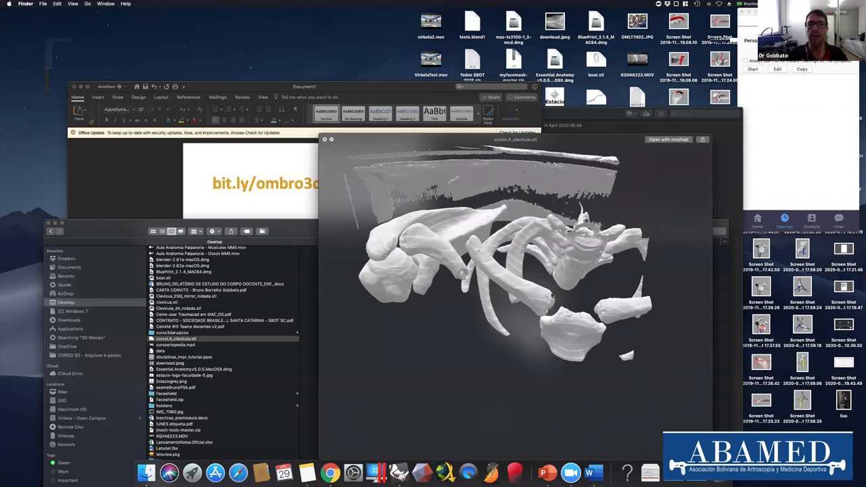
click(324, 139)
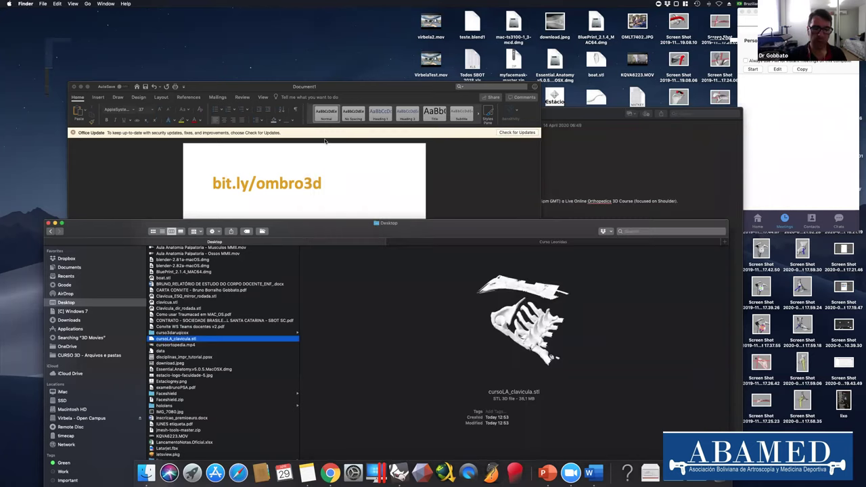
key(super+space)
text(mesh)
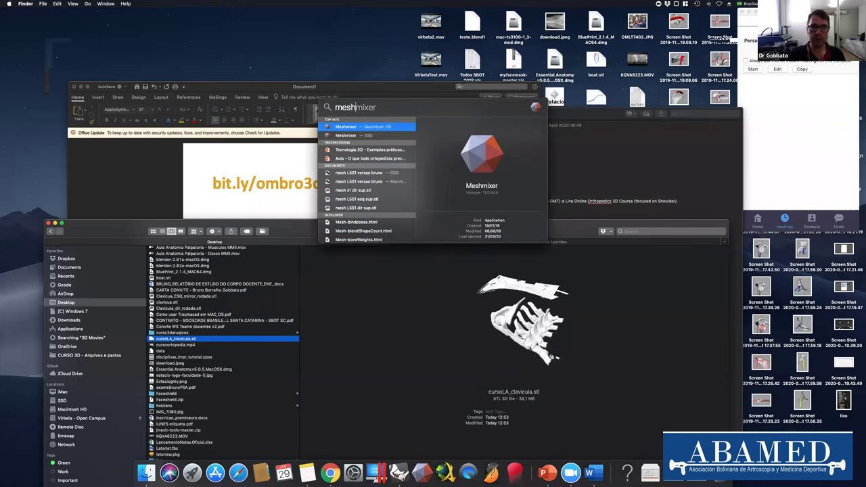
key(Down)
key(Return)
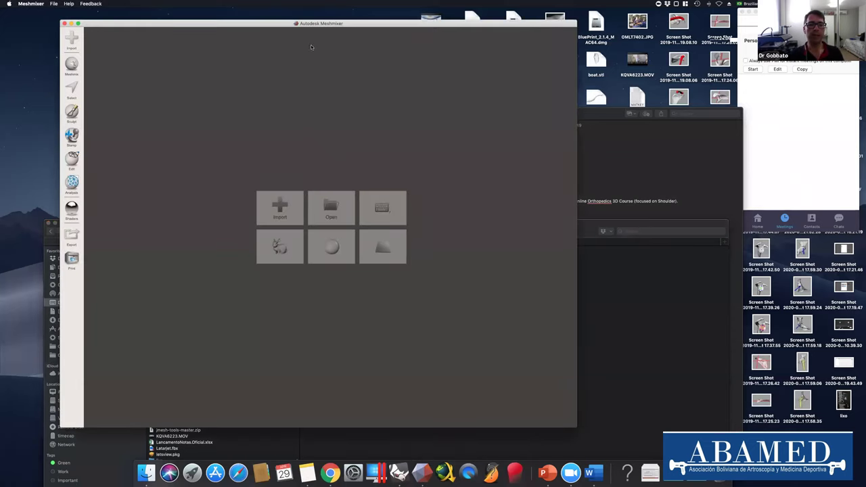
drag(415, 27, 531, 27)
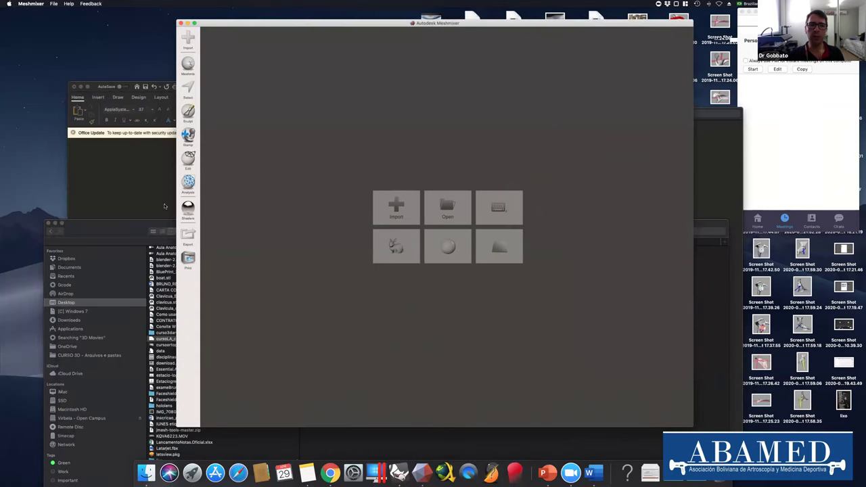
drag(384, 24, 337, 24)
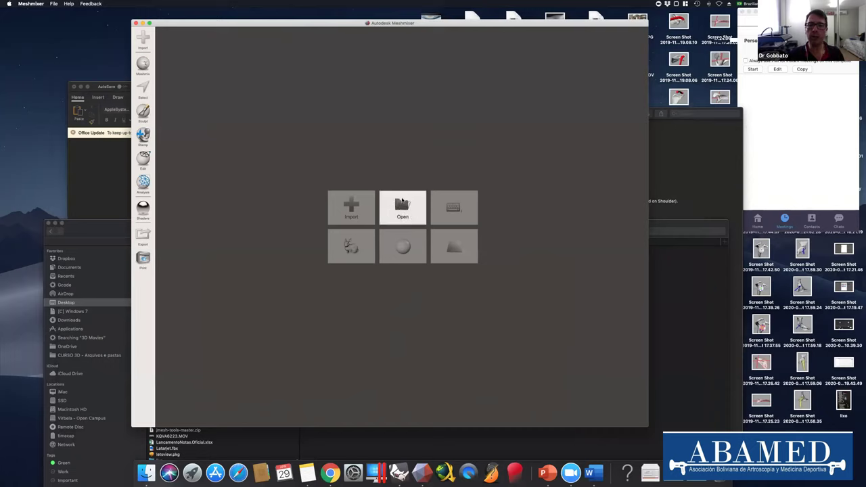
Import cursoLA_clavicula.stl from the Desktop folder into the empty Meshmixer scene.
click(345, 207)
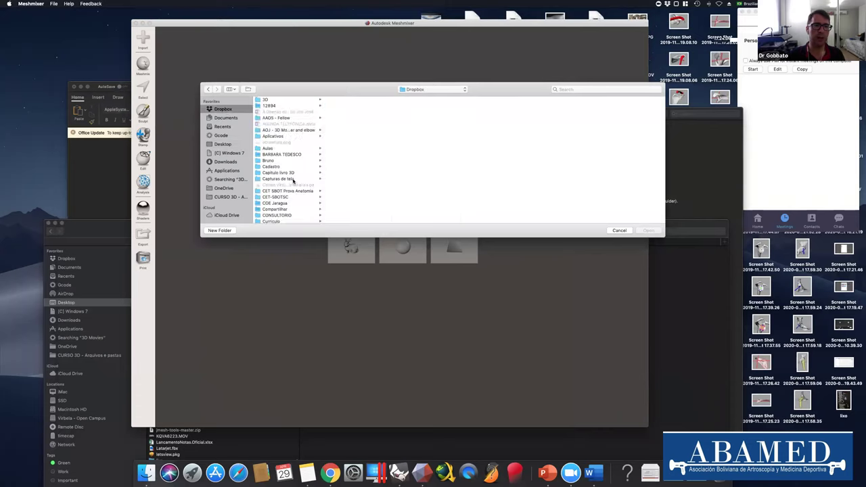
scroll(292, 181, down, 5)
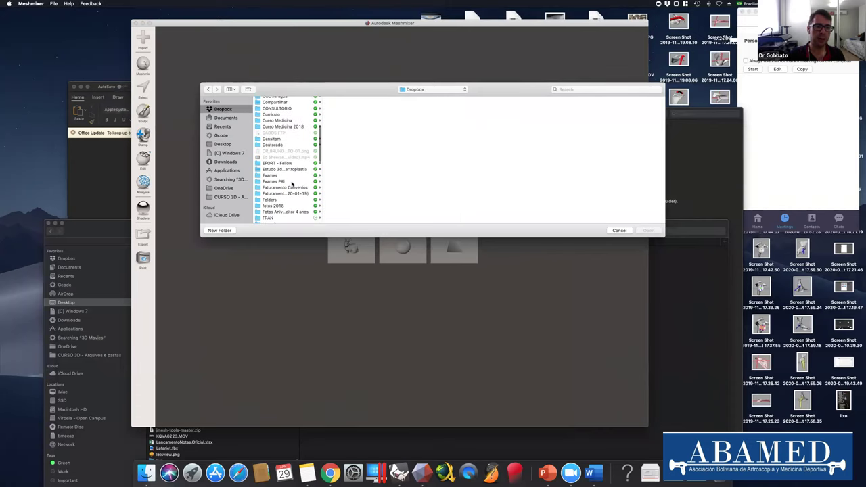
key(super+shift+d)
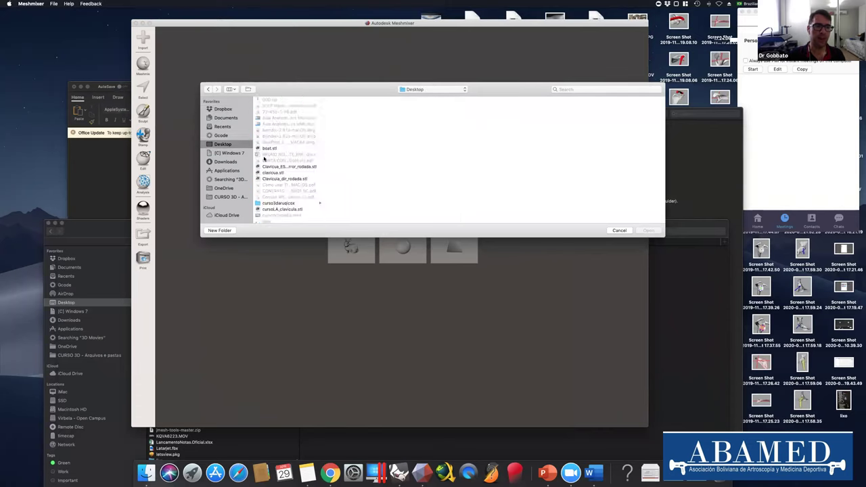
click(283, 173)
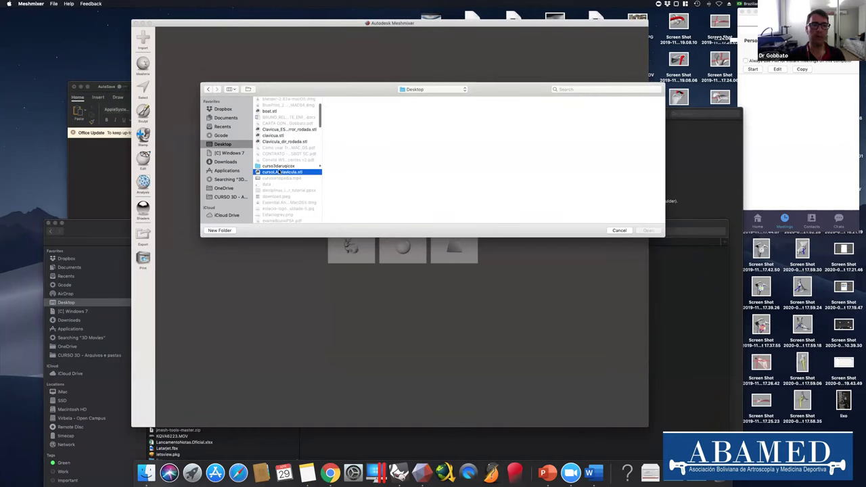
click(649, 231)
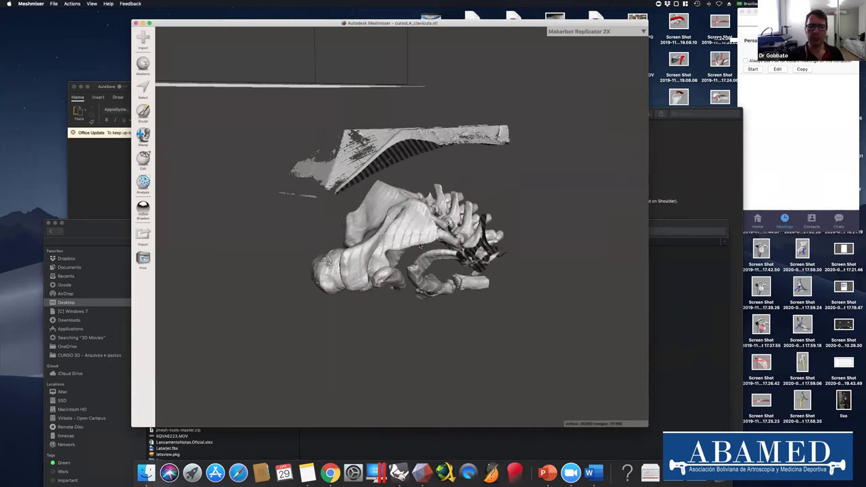
Select both fragments of the fractured clavicle and separate them from the rest of the bone mesh.
right_drag(401, 233, 368, 200)
scroll(368, 201, up, 5)
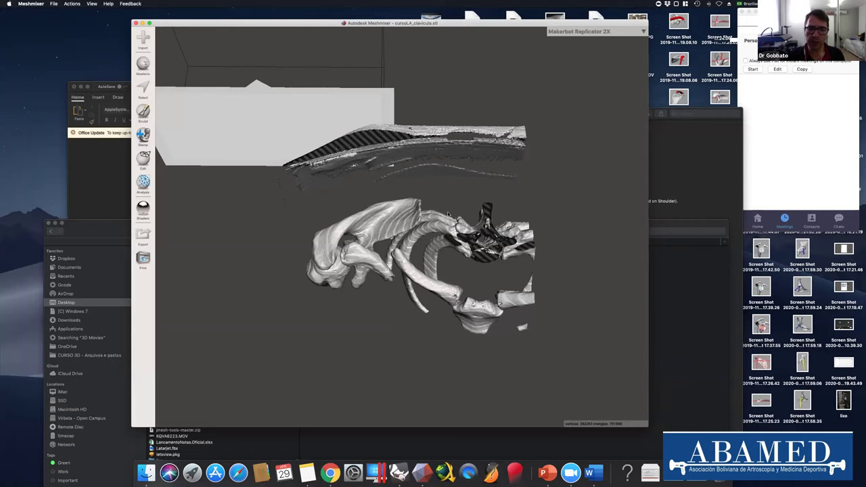
right_drag(448, 242, 445, 180)
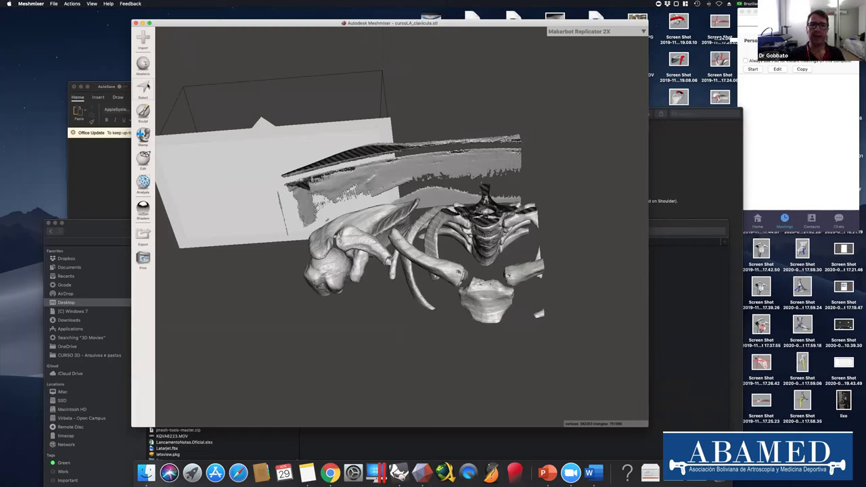
click(140, 88)
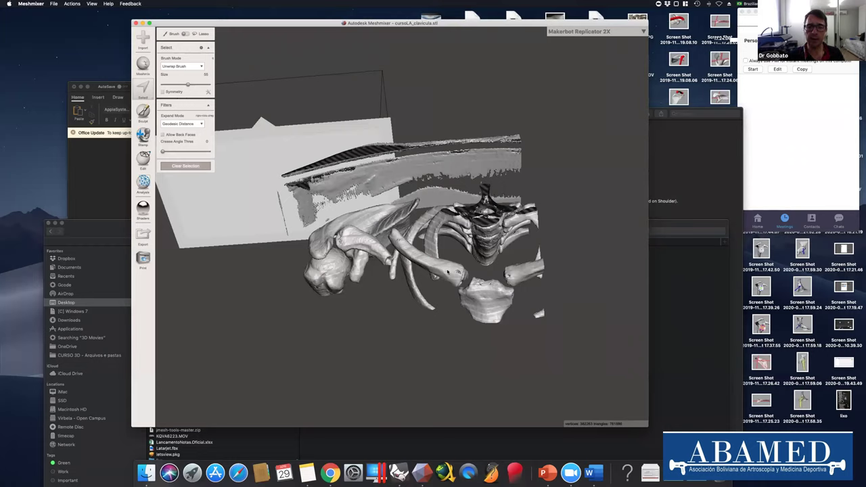
click(447, 272)
double_click(447, 272)
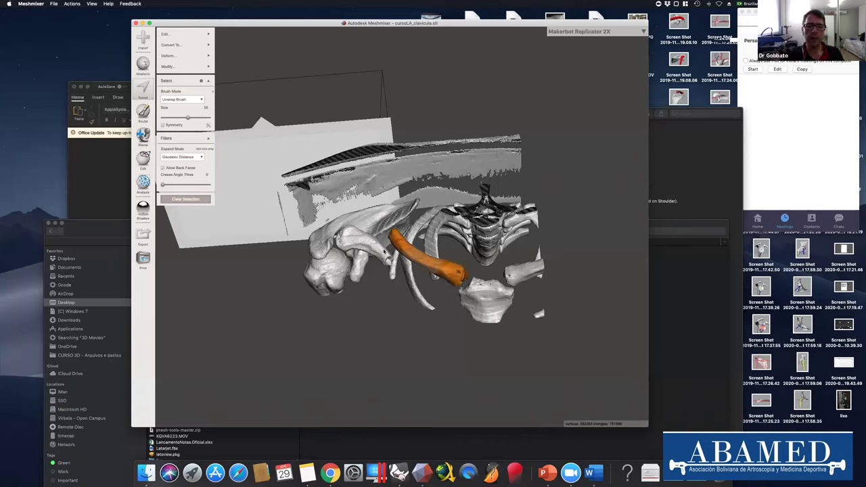
double_click(356, 242)
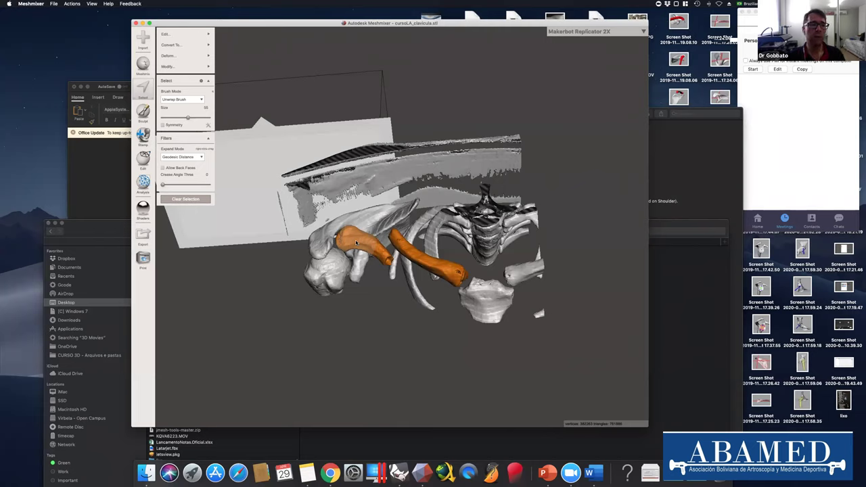
mouse_move(168, 35)
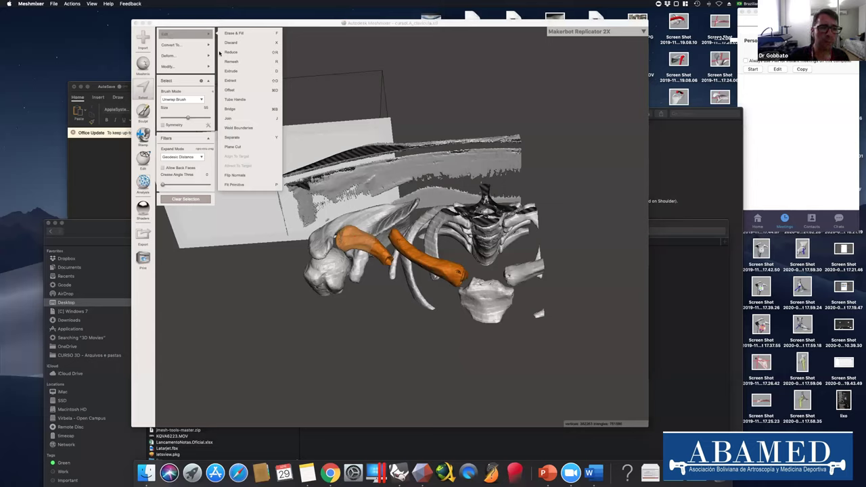
click(242, 138)
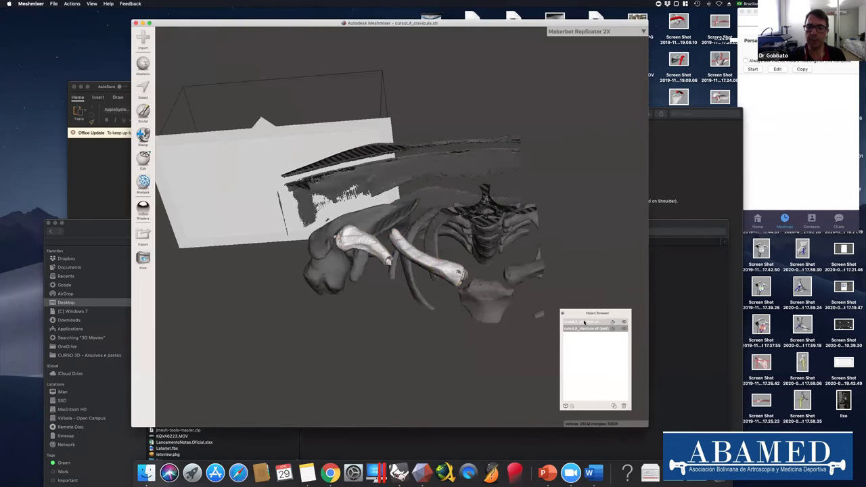
Compare the two objects by activating each in turn, and delete the original cursoLA_clavicula.stl mesh, keeping the separated clavicle part.
click(584, 322)
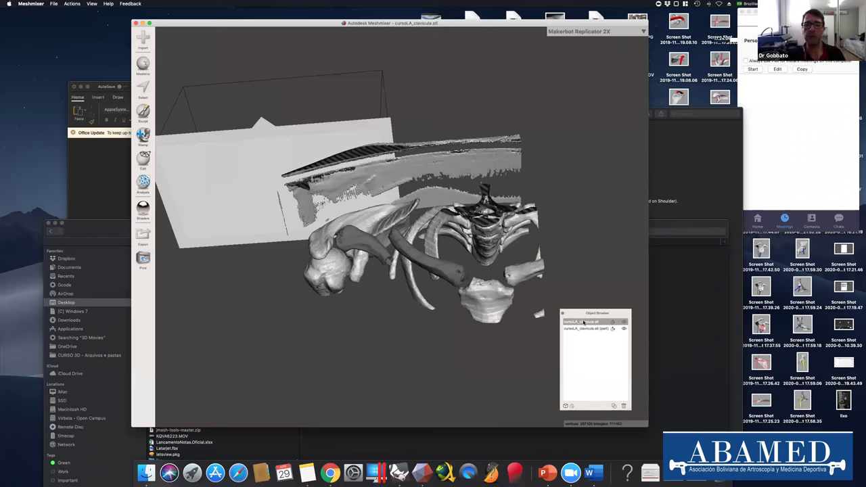
click(594, 329)
click(591, 330)
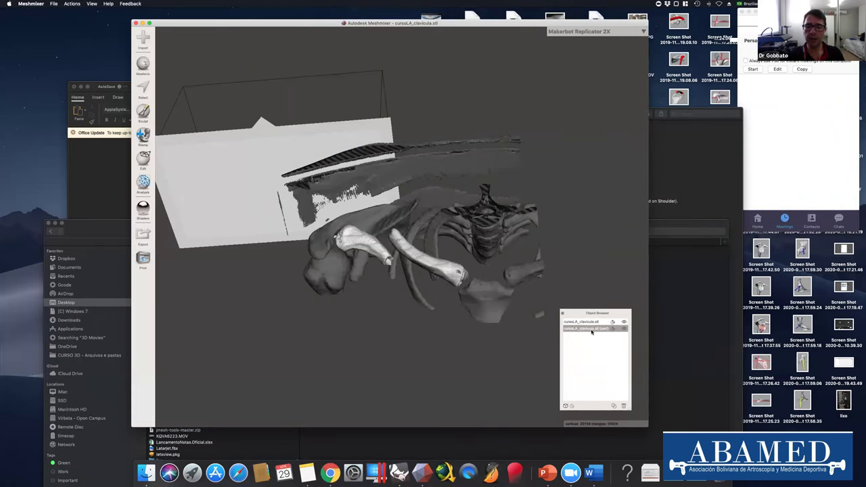
click(588, 323)
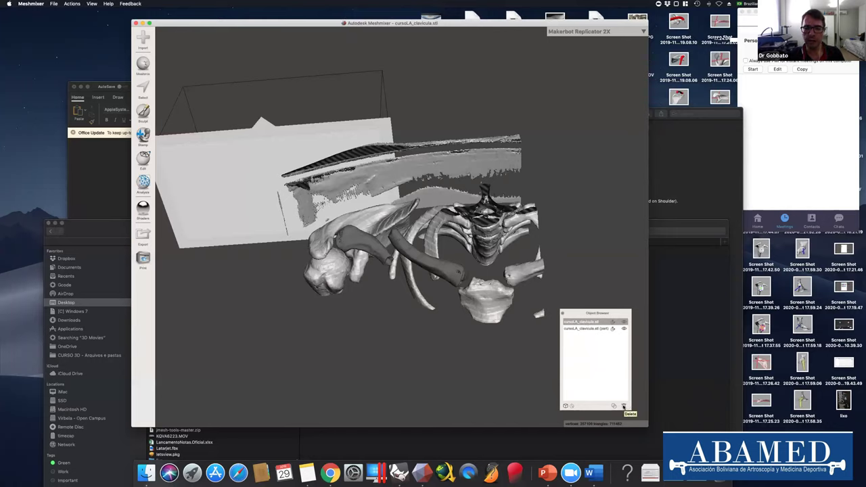
click(623, 406)
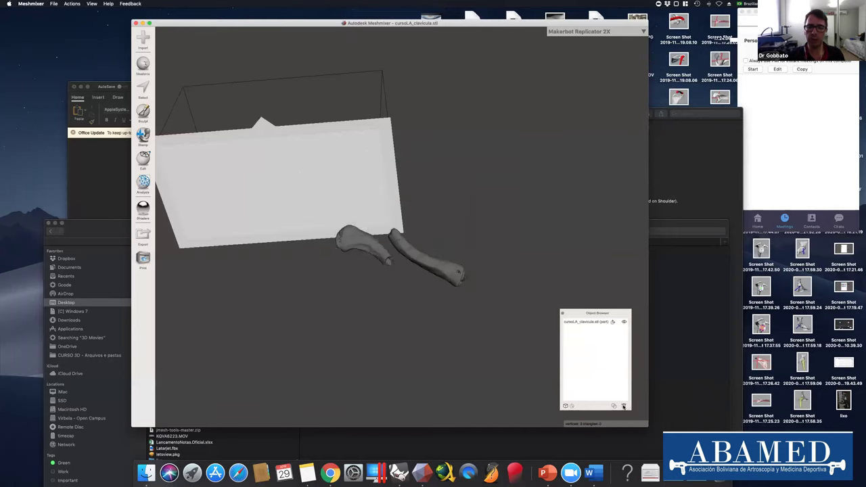
Export the separated clavicle part to the Desktop as colarboneLA in STL Binary Format, continuing despite the complex object.
click(586, 322)
right_drag(420, 254, 149, 235)
click(143, 235)
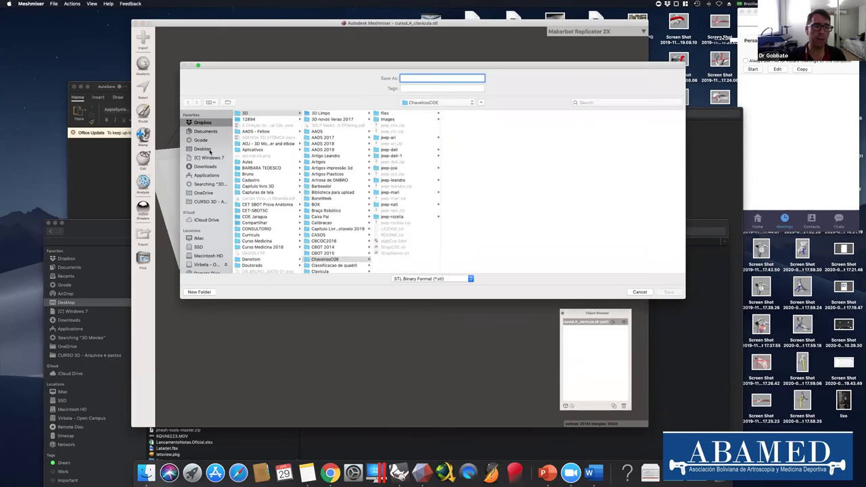
click(203, 149)
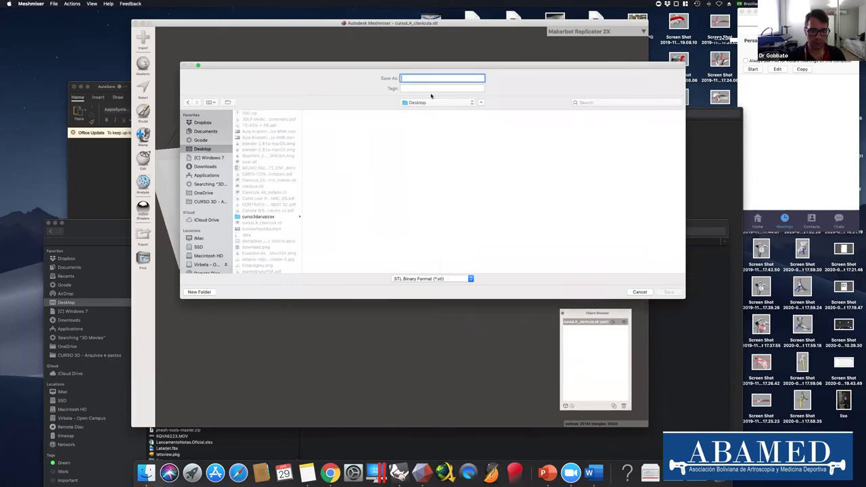
text(colabo)
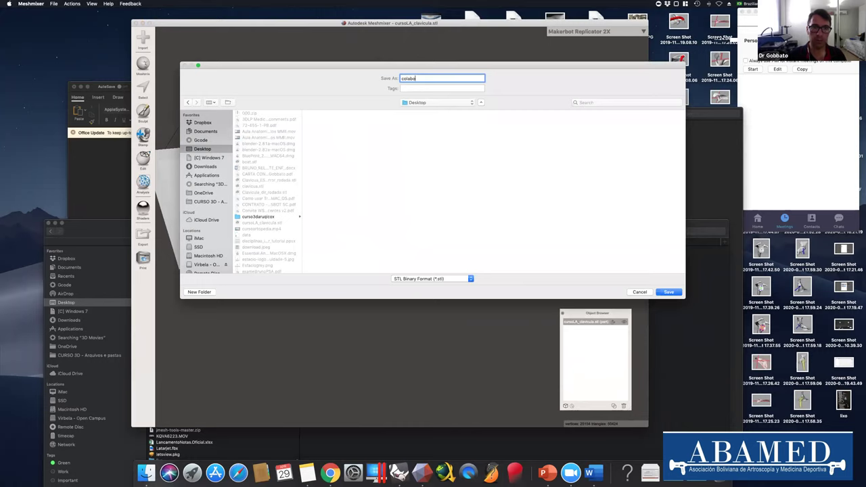
key(BackSpace)
key(BackSpace)
text(rboneLA)
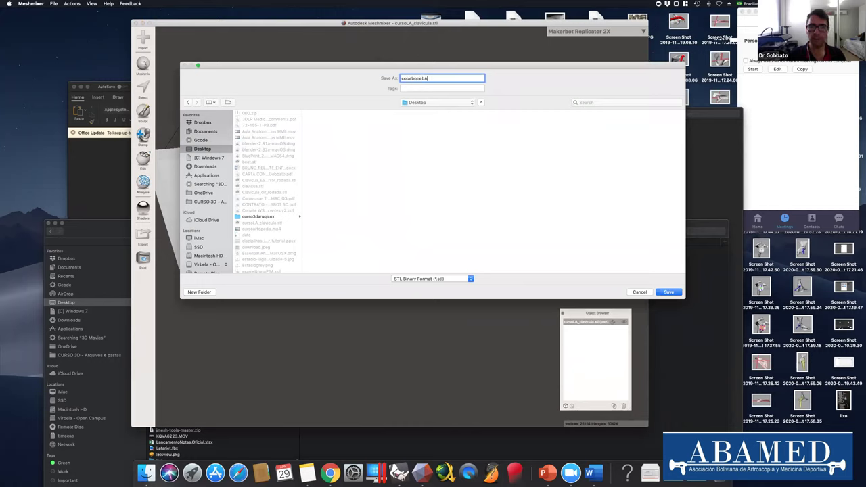
key(Return)
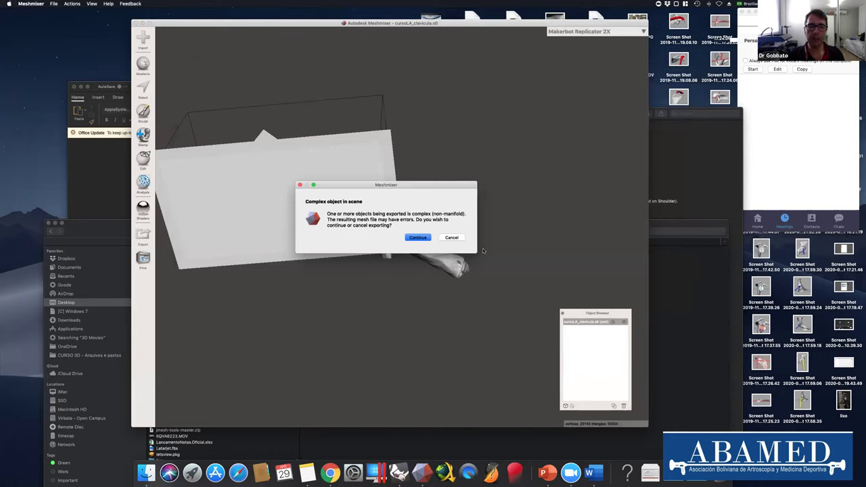
click(411, 238)
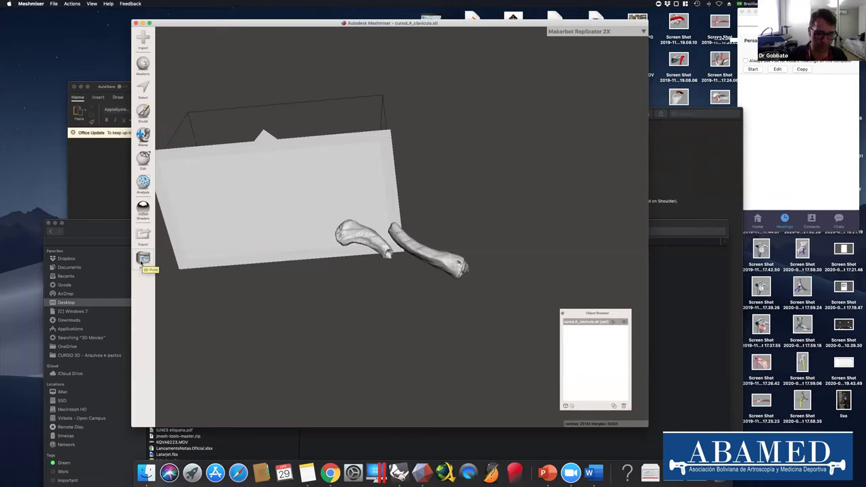
Find PrusaSlicer through a system search and switch to it.
key(super+space)
key(BackSpace)
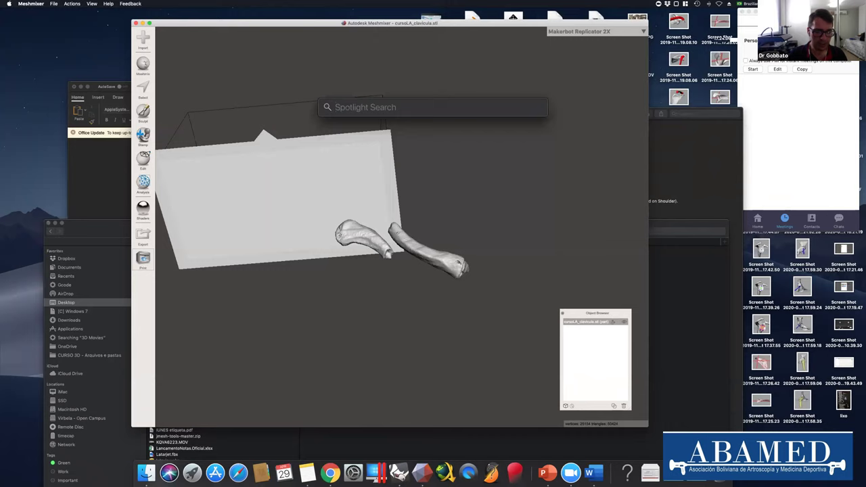
text(pru)
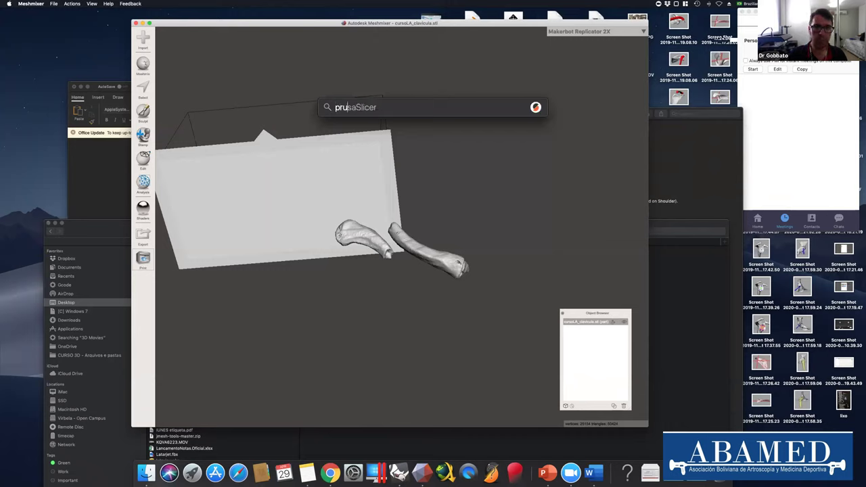
key(Return)
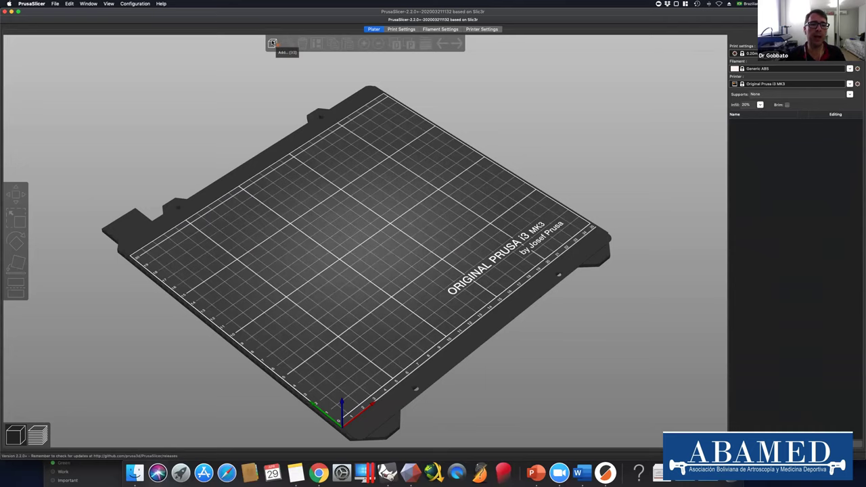
Add colarboneLA.stl from the Desktop folder to the PrusaSlicer print bed.
key(super+i)
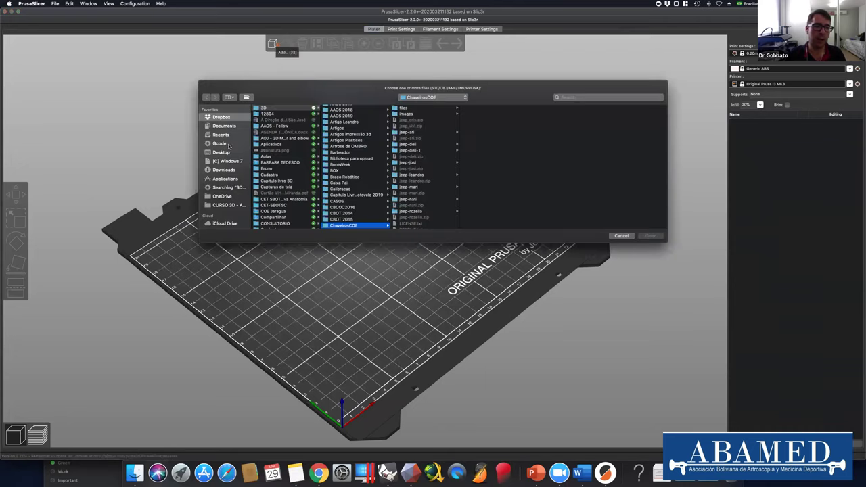
click(231, 151)
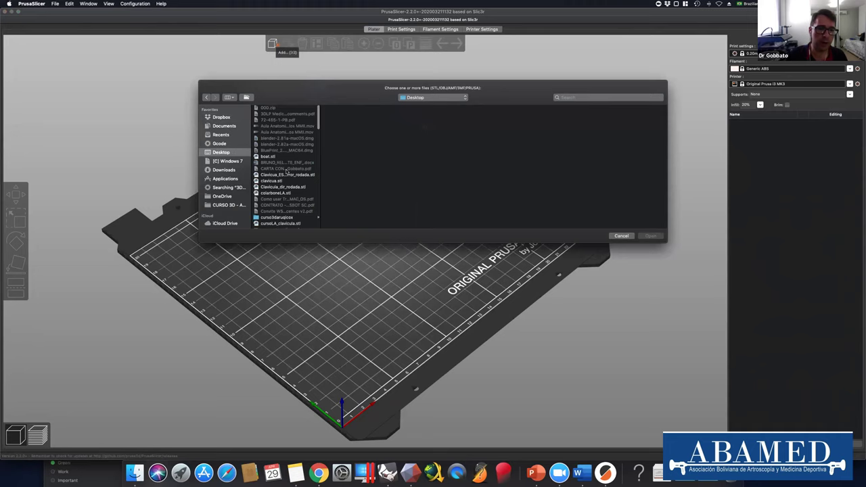
scroll(290, 180, down, 1)
click(276, 185)
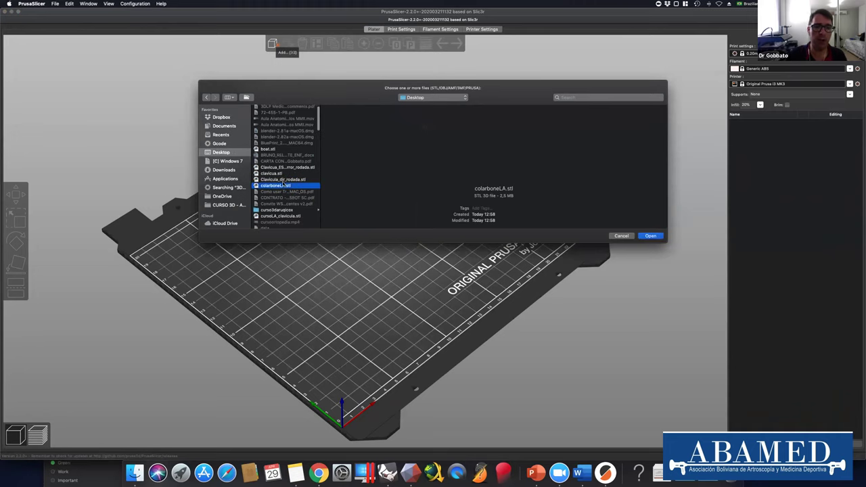
click(656, 237)
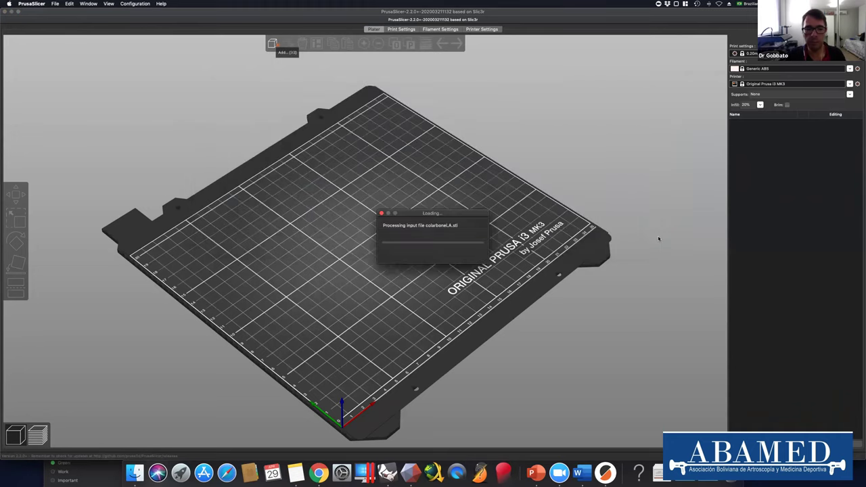
Lay the clavicle fragments flat on the print bed with Place on Face, and quit PrusaSlicer to return to Meshmixer.
mouse_move(378, 249)
mouse_down()
mouse_move(382, 267)
mouse_move(379, 237)
mouse_up()
scroll(379, 237, down, 3)
click(365, 203)
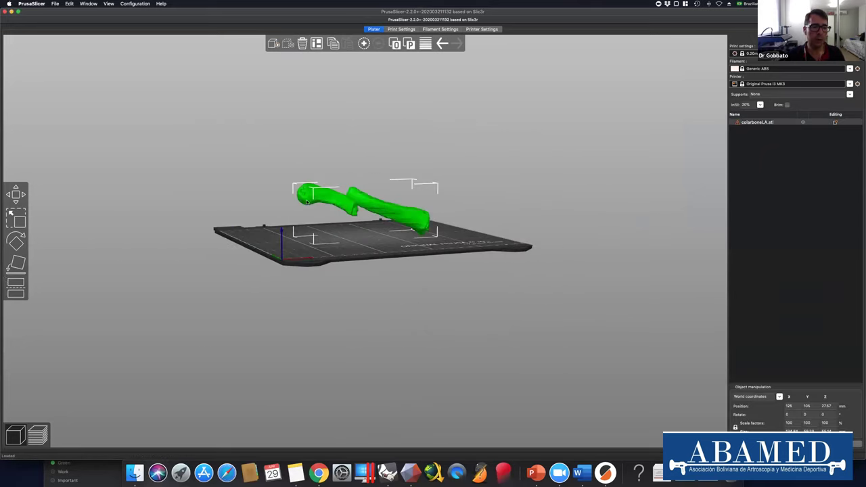
click(16, 264)
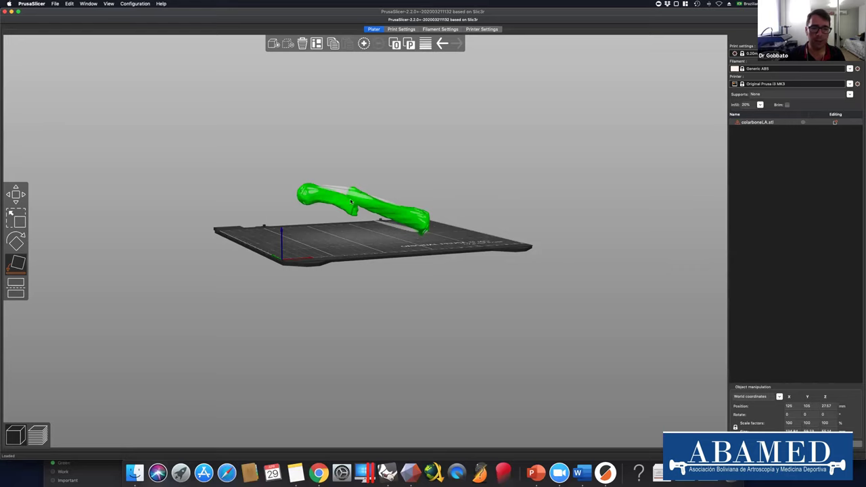
click(400, 226)
click(469, 251)
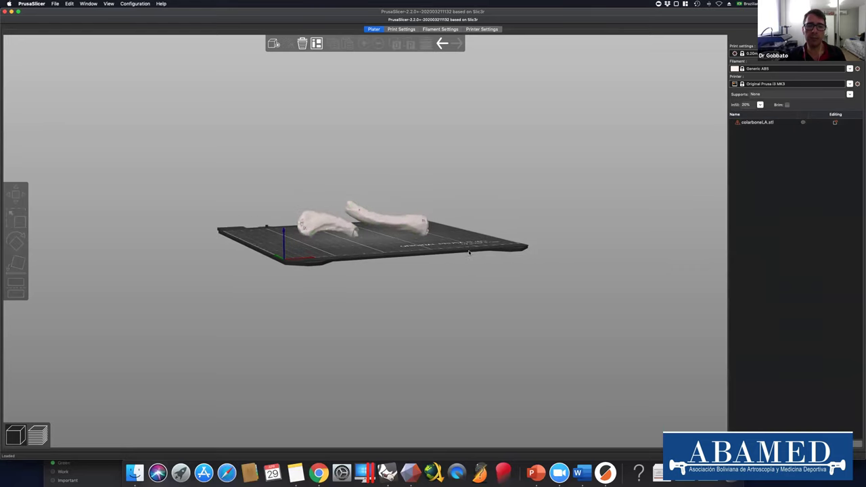
key(0)
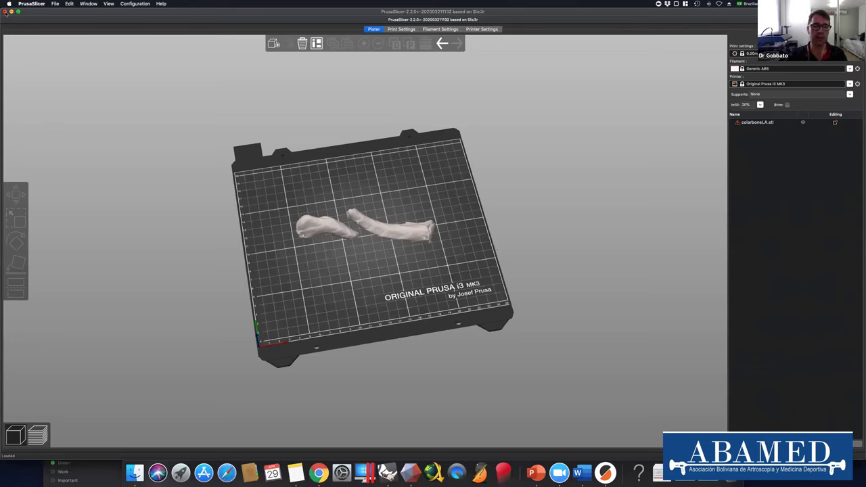
key(super+q)
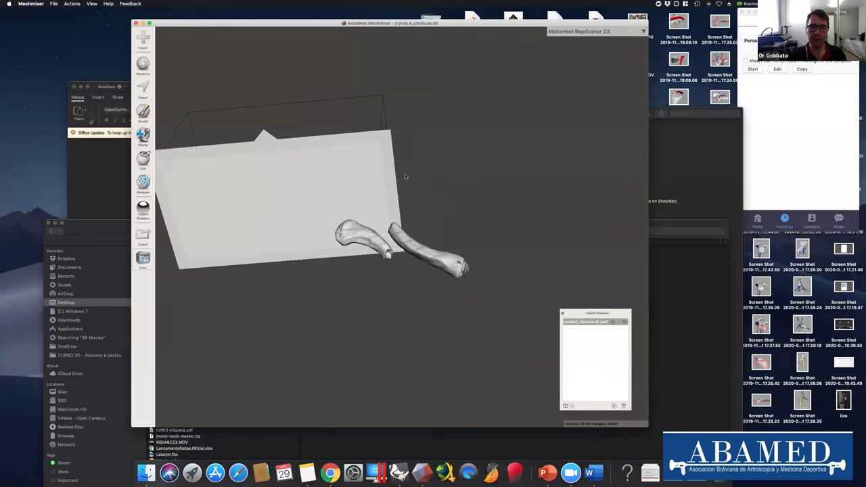
Select the entire longer clavicle fragment and separate it from the shorter one into its own object.
right_drag(406, 187, 441, 308)
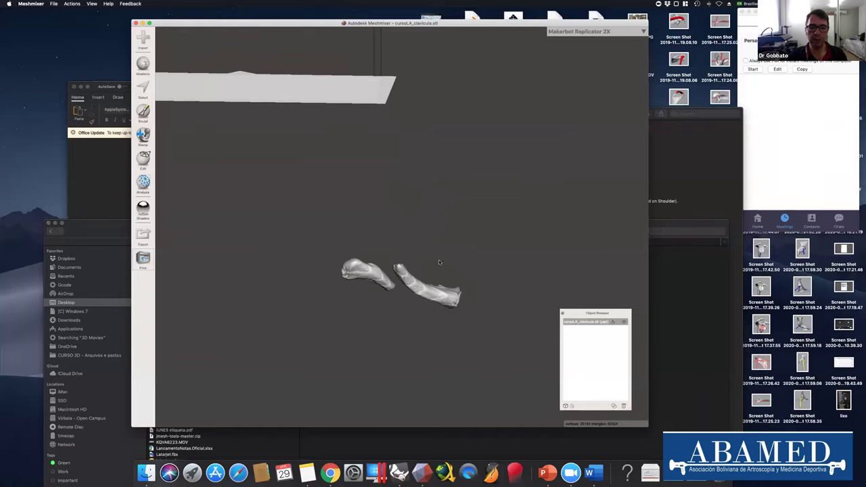
right_drag(393, 267, 172, 156)
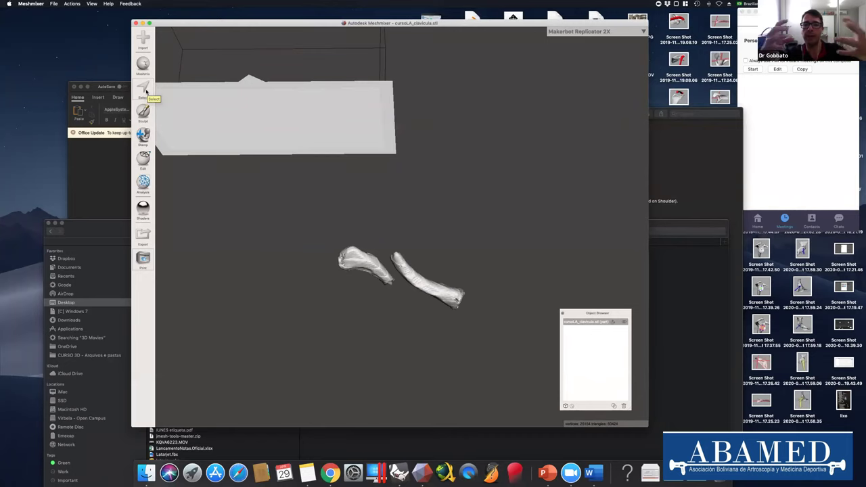
click(144, 89)
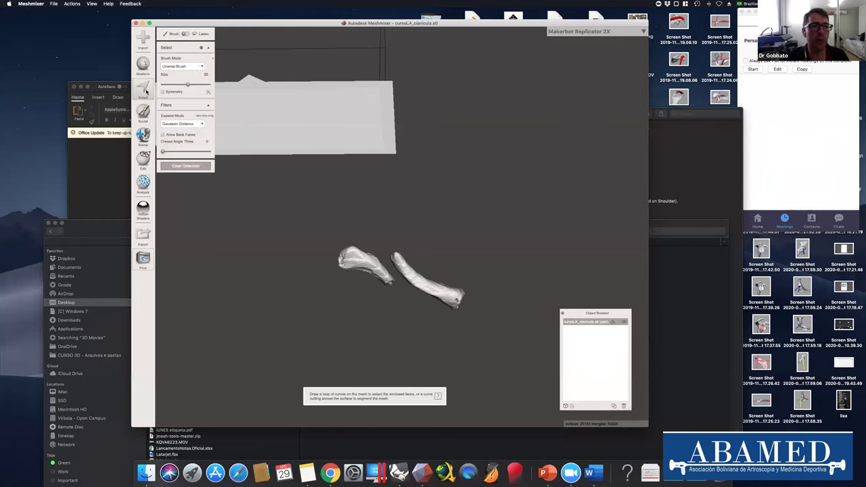
double_click(429, 289)
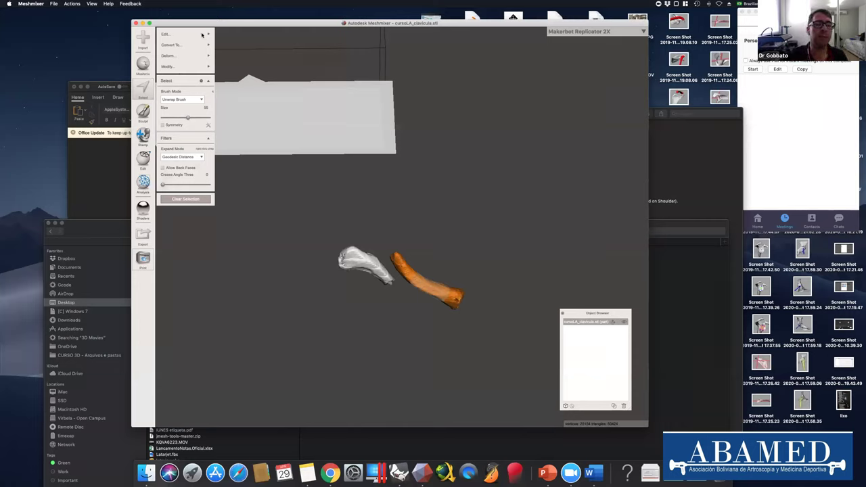
click(188, 34)
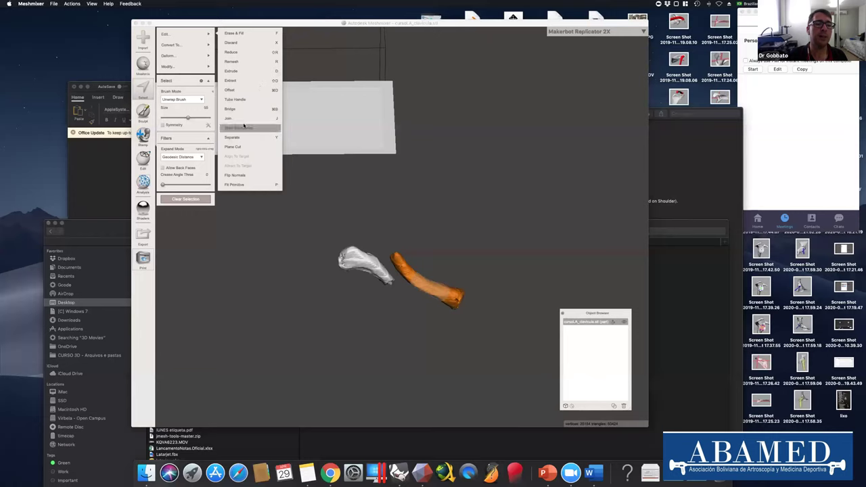
click(240, 138)
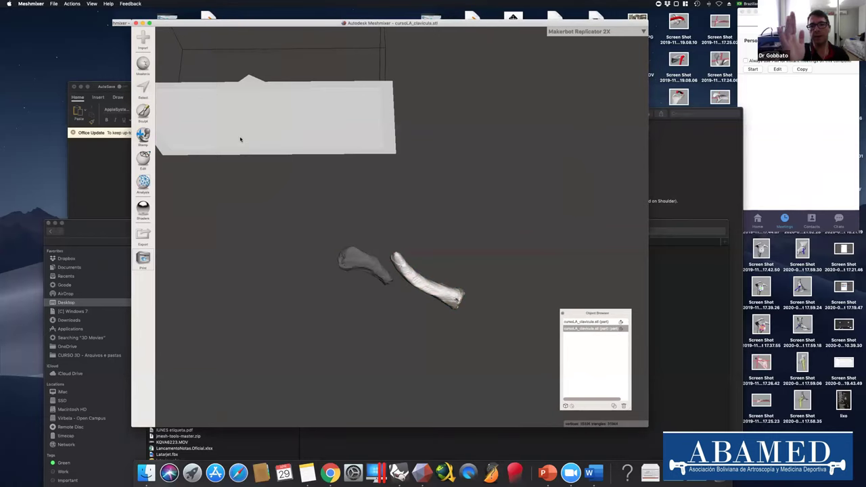
Check which fragment each separated object holds by activating each in turn, finishing on the longer fragment.
click(594, 322)
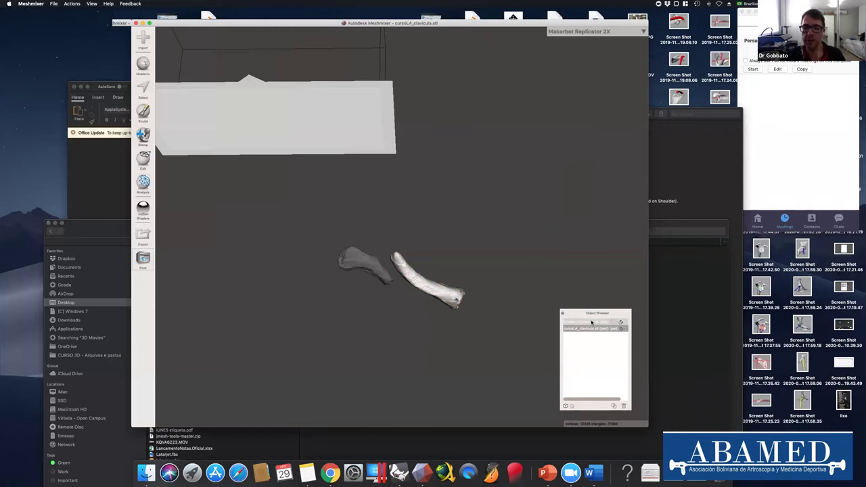
click(597, 329)
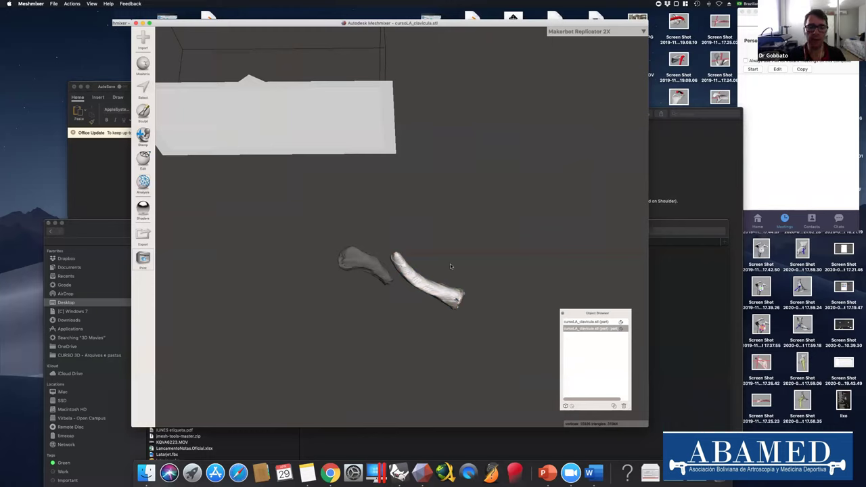
click(592, 322)
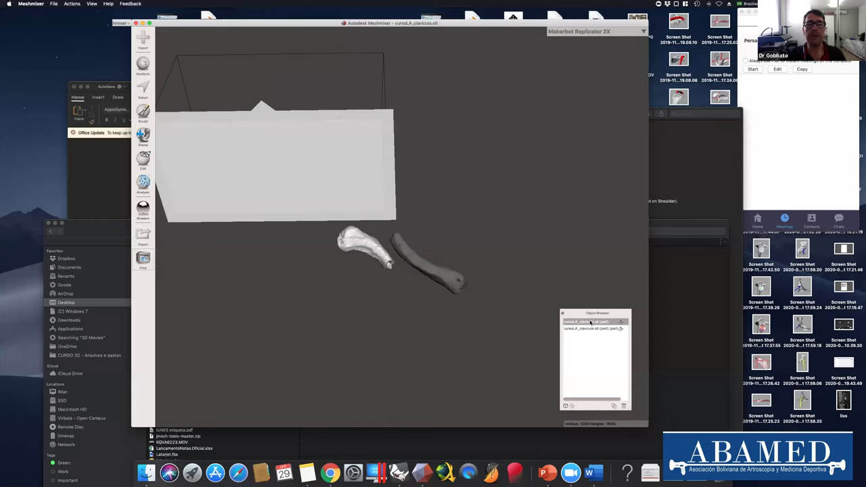
click(597, 330)
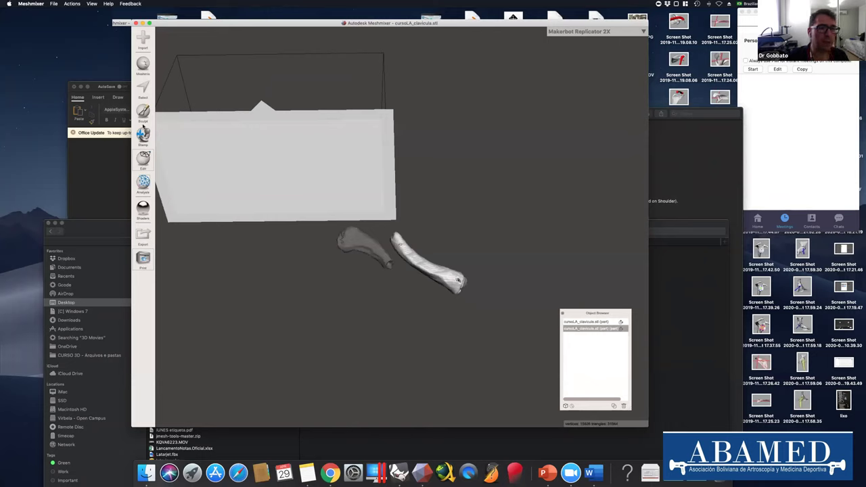
Transform the longer fragment, shifting it toward the shorter one and rotating it about 8 degrees around Z.
click(143, 159)
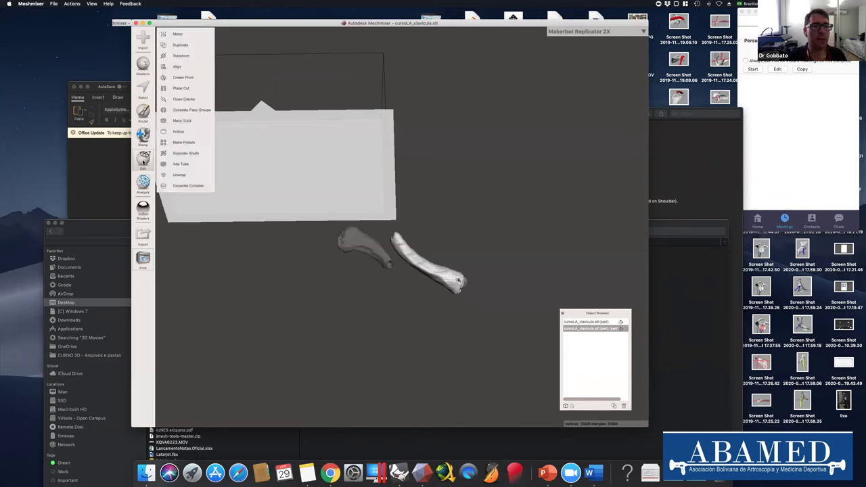
click(182, 55)
drag(428, 255, 429, 288)
right_drag(434, 245, 432, 232)
drag(428, 243, 429, 222)
right_drag(429, 223, 441, 259)
drag(441, 259, 430, 285)
right_drag(467, 223, 424, 266)
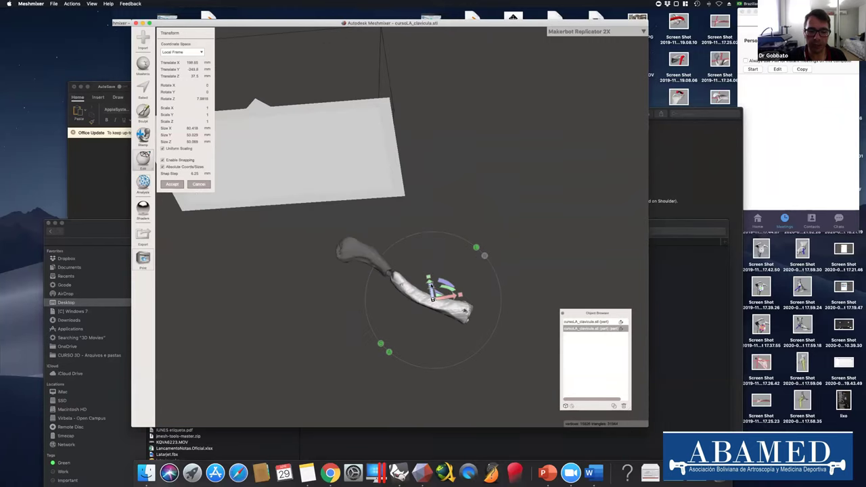
Fit the longer fragment against the shorter one's broken end, resizing it to 81.25 mm in X and 56.25 mm in Y, and accept the transform.
drag(429, 278, 431, 327)
mouse_move(460, 296)
mouse_down()
mouse_move(470, 297)
mouse_move(452, 296)
mouse_up()
right_drag(452, 296, 425, 289)
drag(430, 289, 420, 291)
right_drag(443, 276, 427, 302)
drag(443, 298, 423, 284)
right_drag(423, 284, 407, 305)
drag(421, 300, 424, 292)
right_drag(424, 292, 427, 263)
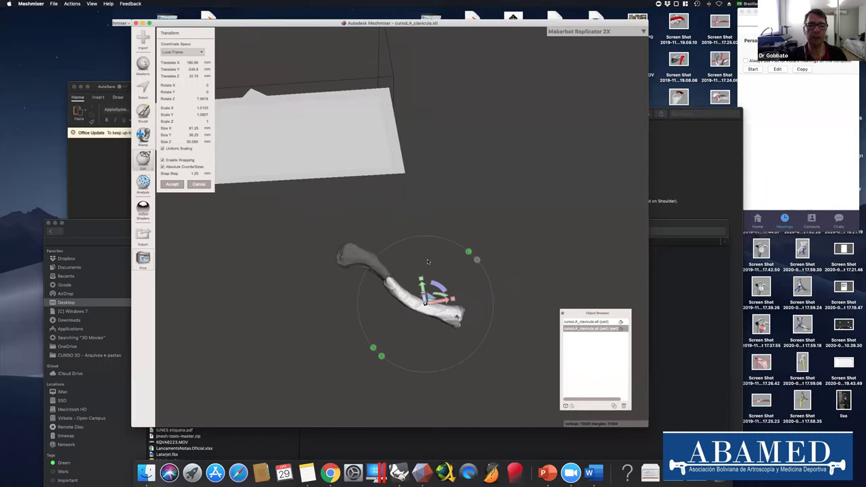
click(178, 186)
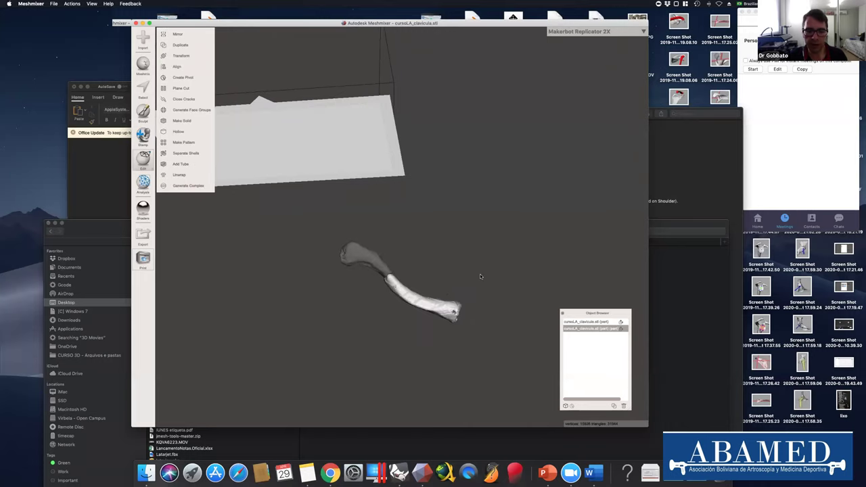
right_drag(480, 277, 492, 226)
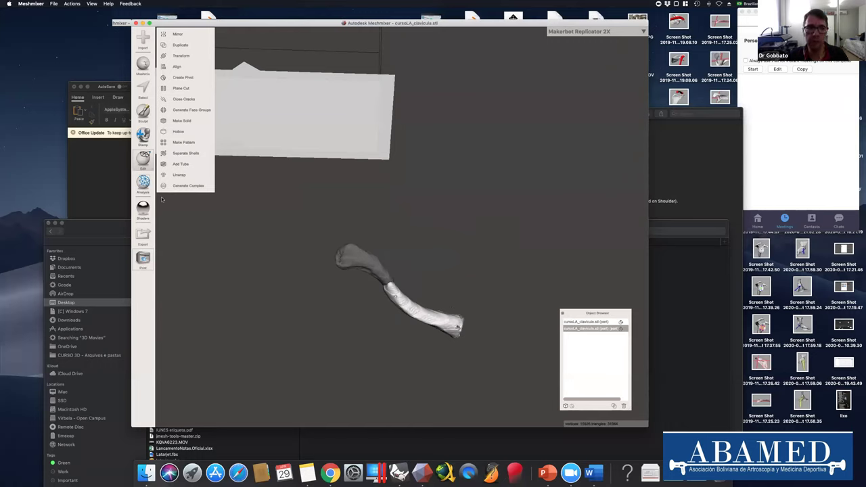
click(145, 244)
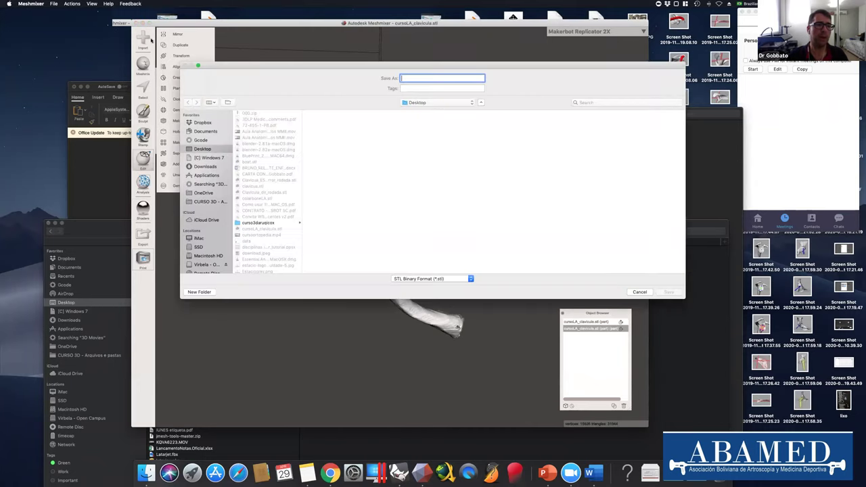
key(Escape)
Import a mesh to append to the scene, browsing Dropbox through 3D, Curso 3d, Pasta Compartilhada Curso 3D and CURSO 3D - Arquivos e pastas to Plate and Implants.
click(145, 40)
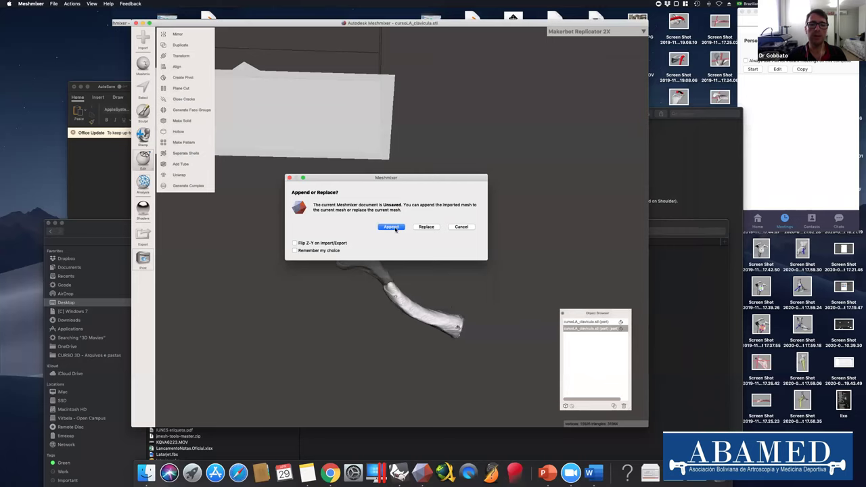
click(393, 228)
click(423, 90)
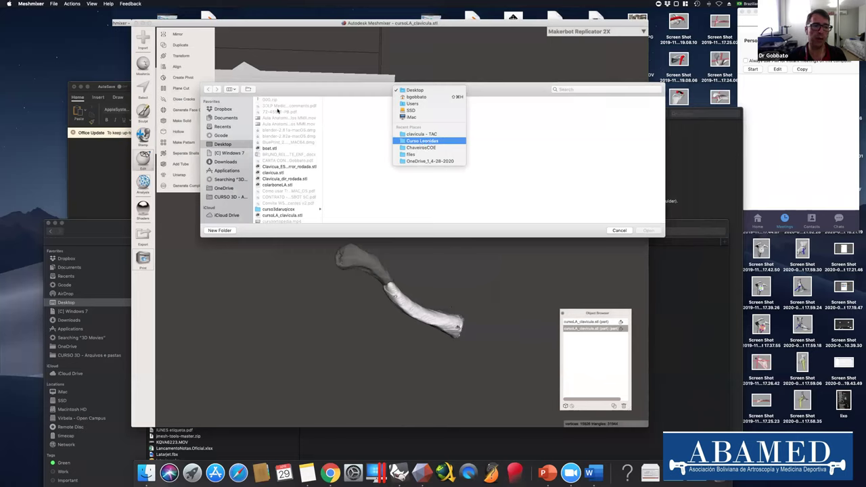
click(233, 114)
click(223, 109)
click(296, 101)
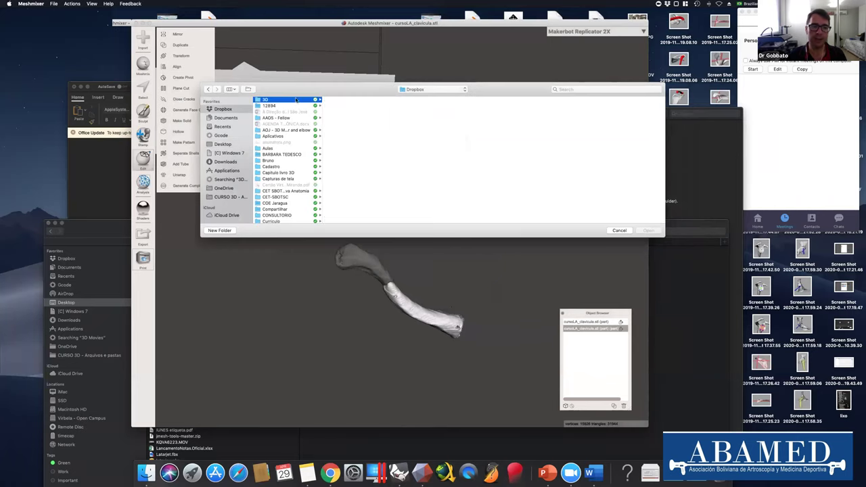
scroll(373, 182, down, 10)
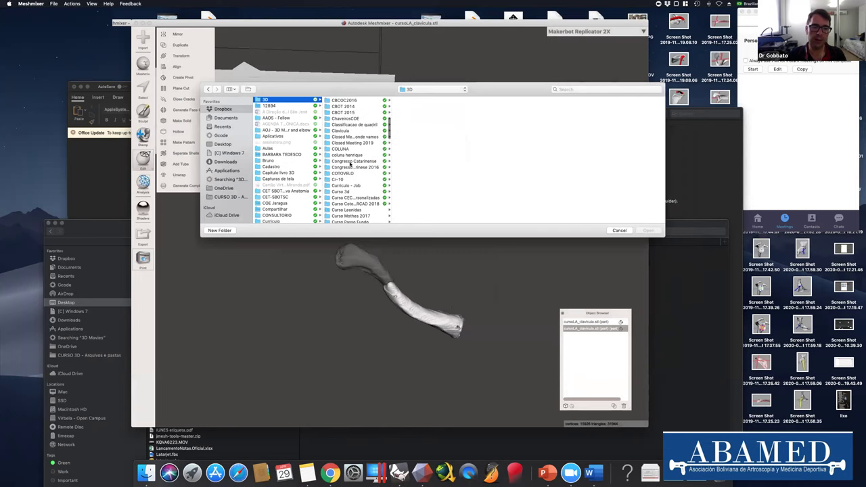
scroll(351, 163, down, 2)
click(350, 163)
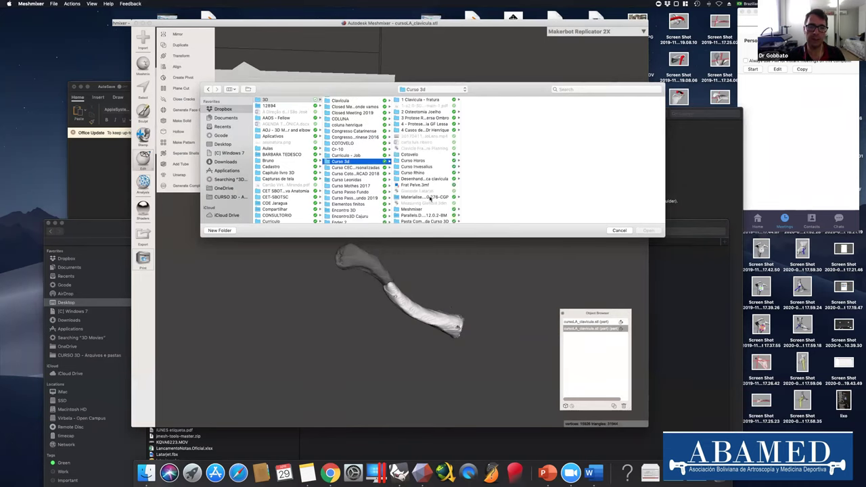
scroll(430, 206, down, 1)
click(433, 216)
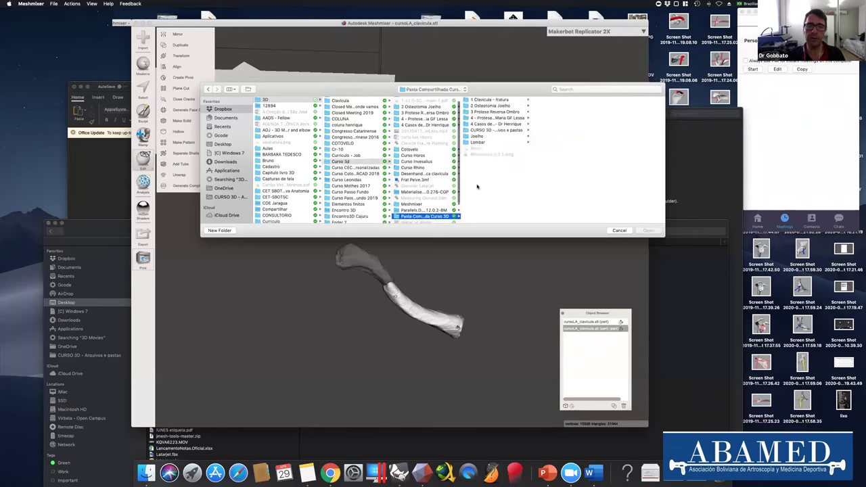
click(490, 129)
click(556, 118)
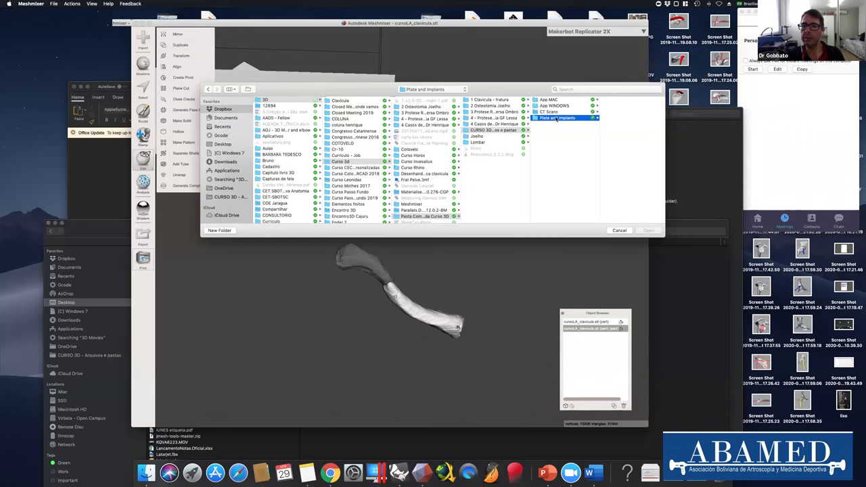
Preview the clavicle plate files and import Placas Clavicula Ortopedia Sao Jose ESQUERDAS 10x.stl into the scene.
click(620, 119)
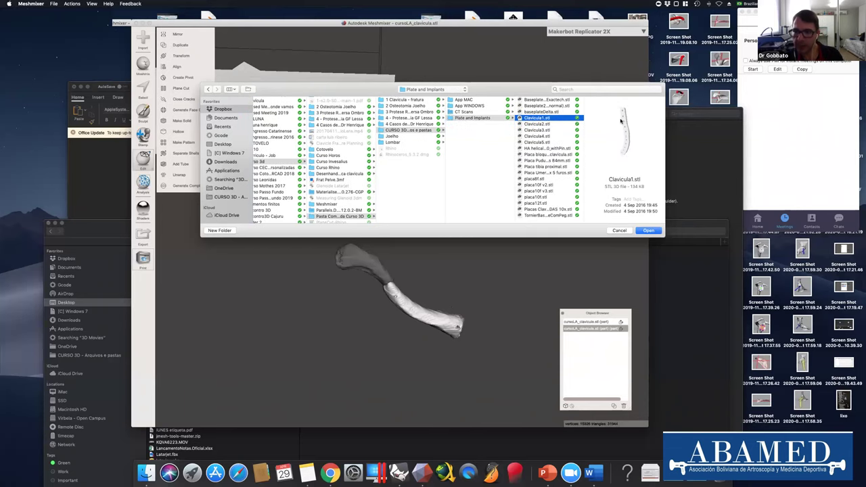
key(Down)
key(Down)
key(Down)
key(Down)
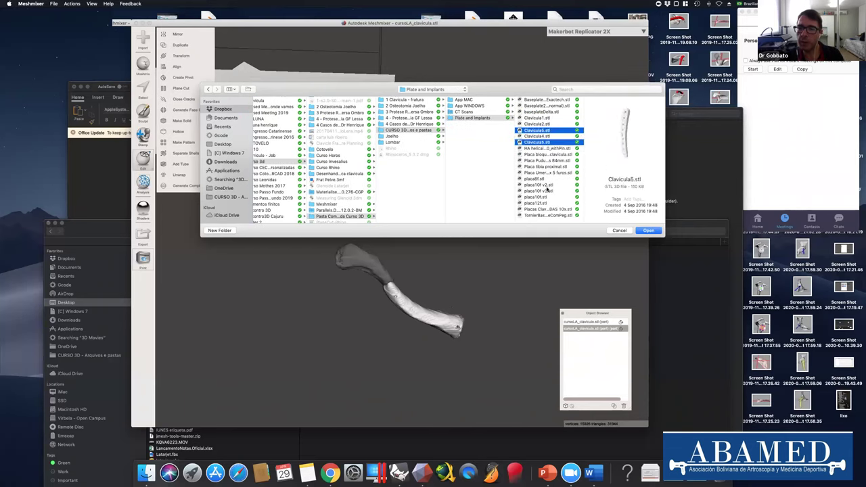
key(Down)
key(Down)
key(Down)
key(Down)
key(Down)
key(Down)
key(Down)
key(Down)
key(Down)
key(Down)
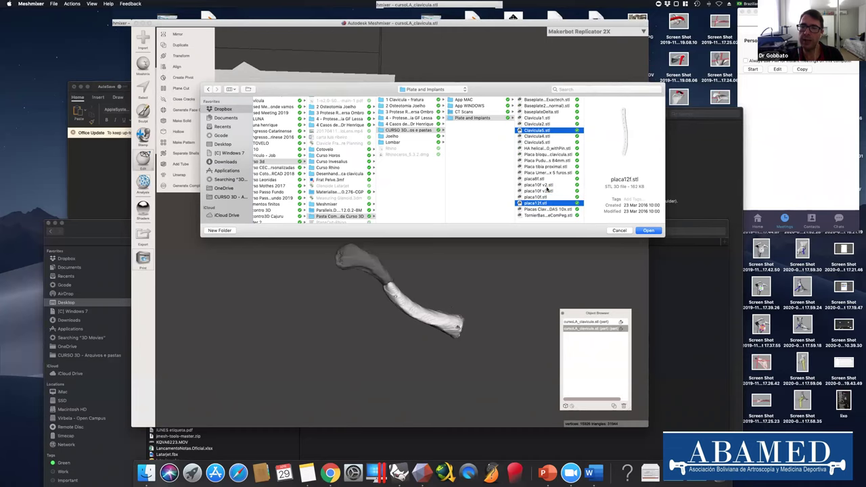
key(Down)
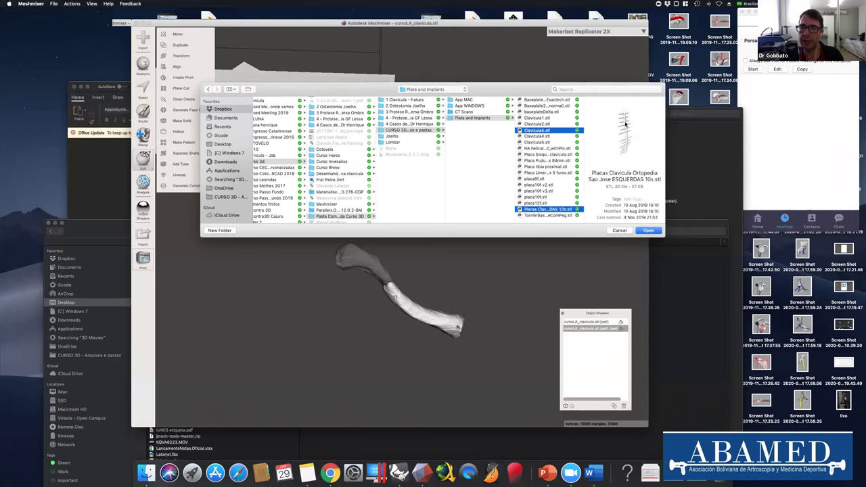
click(650, 231)
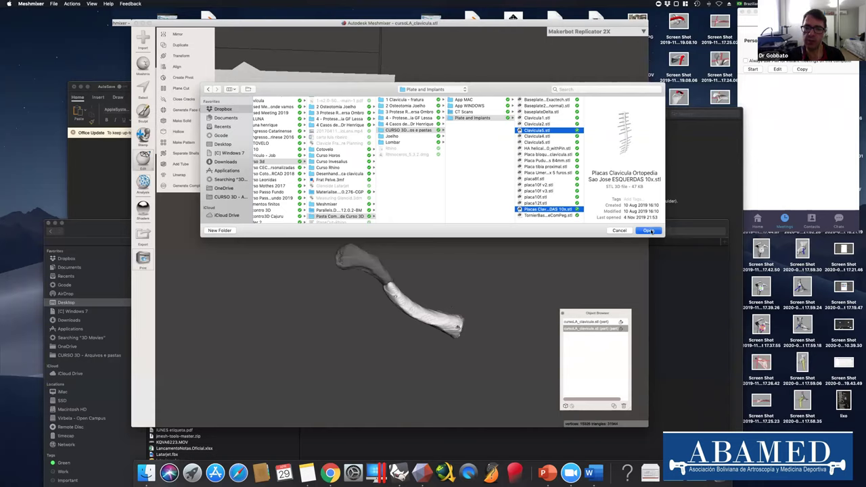
click(459, 231)
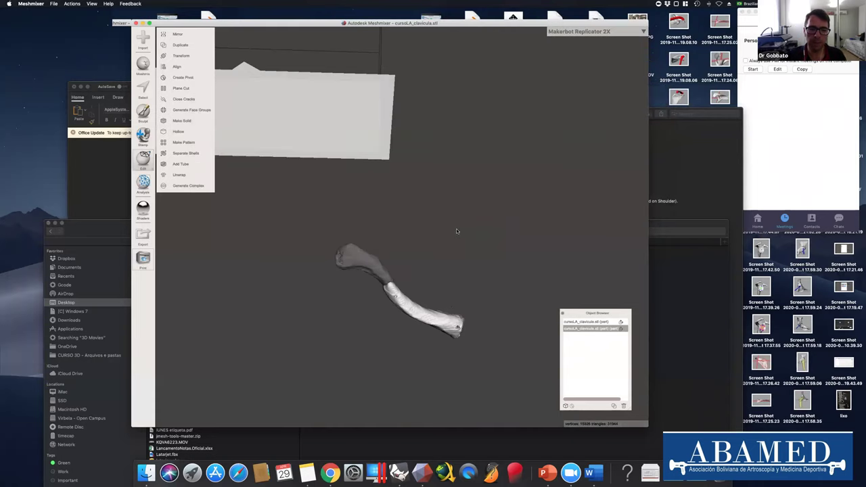
scroll(407, 217, down, 5)
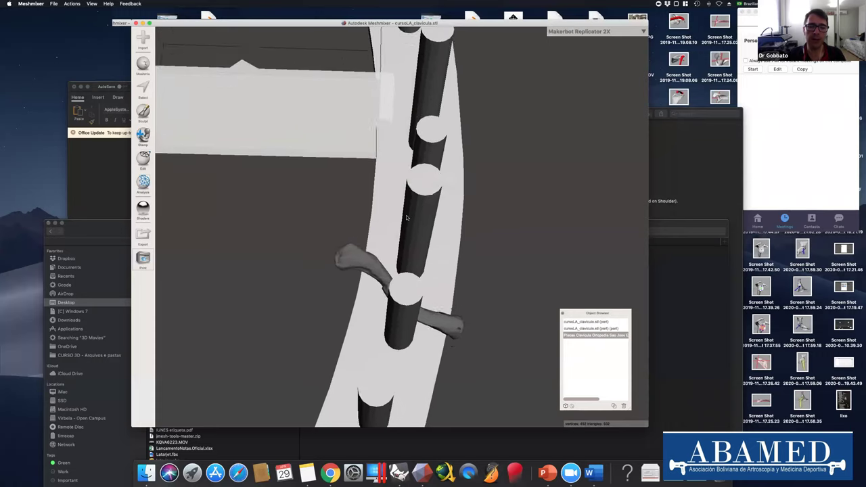
Uniformly scale the imported clavicle plate by a factor of 0.1 and accept the transform.
scroll(407, 217, up, 2)
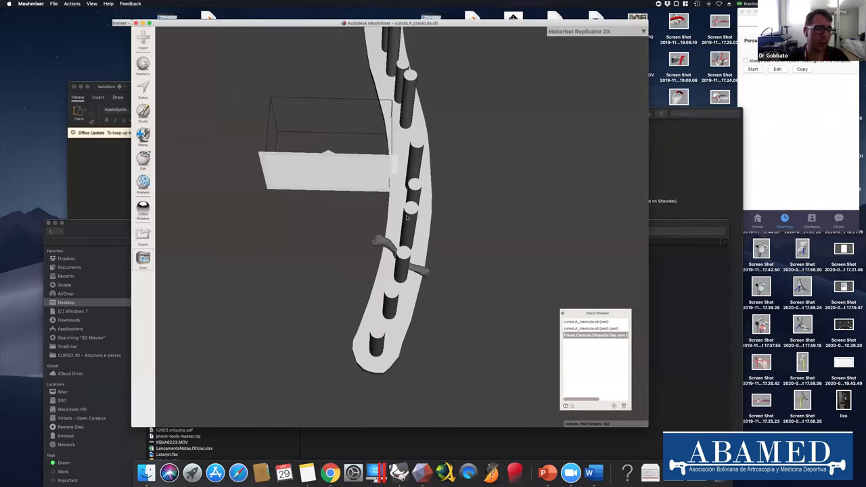
click(143, 234)
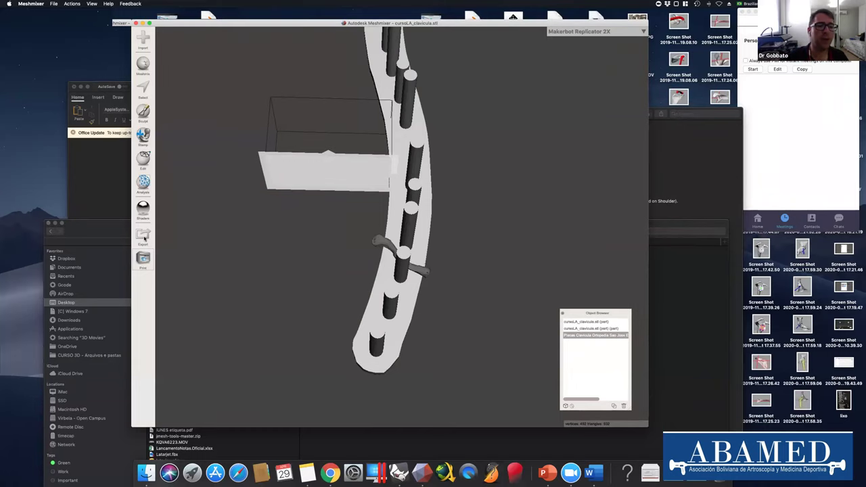
key(Escape)
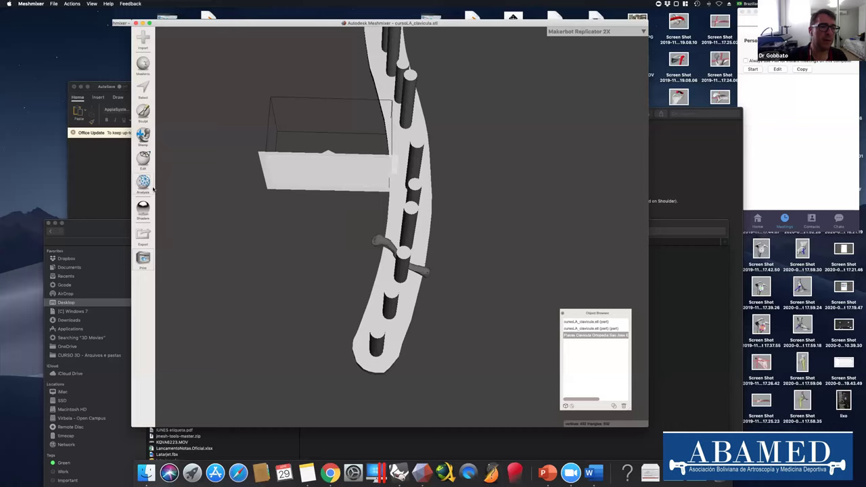
mouse_move(143, 159)
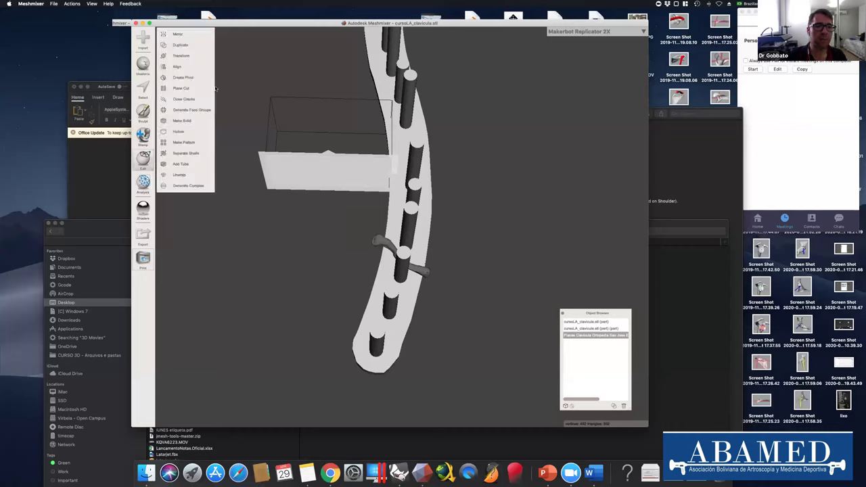
click(192, 56)
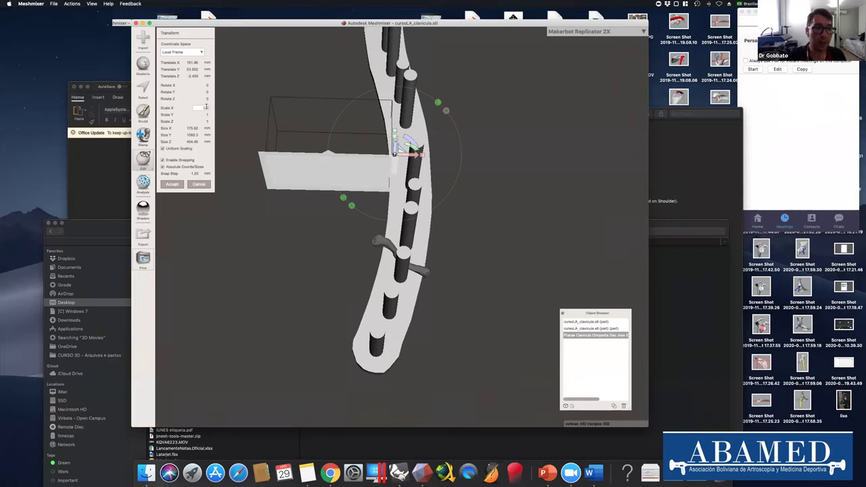
key(Return)
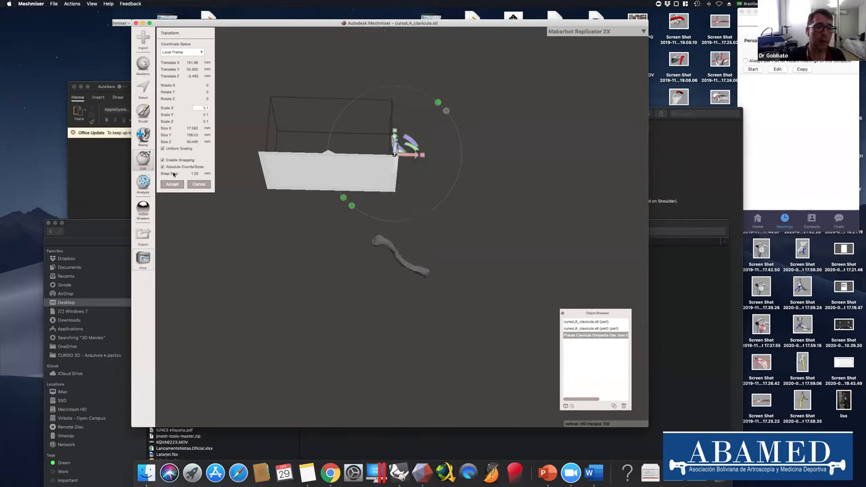
click(174, 185)
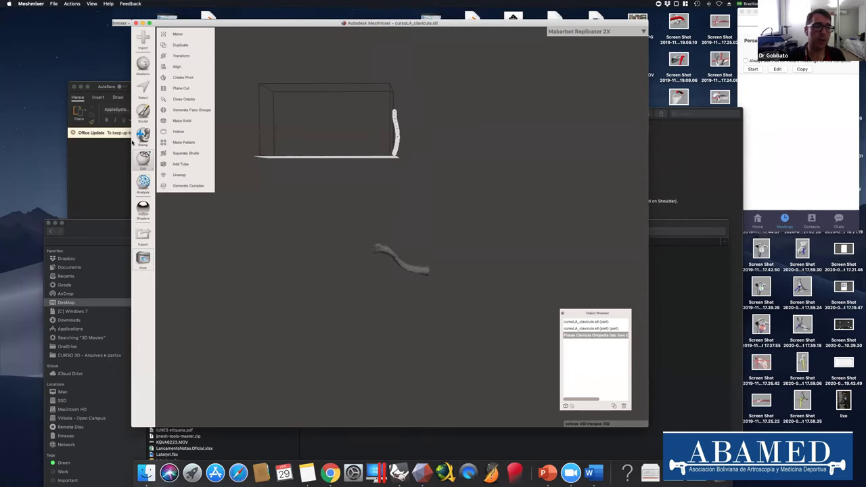
Move the reduced plate next to the clavicle and rotate it about -120 degrees around Z to follow the bone's length.
click(182, 56)
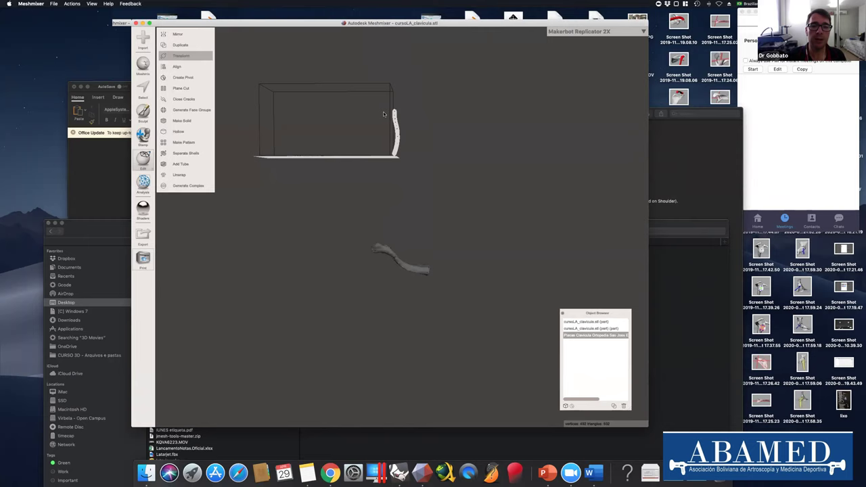
drag(398, 117, 393, 237)
mouse_move(425, 267)
mouse_down()
mouse_move(406, 250)
mouse_move(426, 257)
mouse_up()
right_drag(425, 257, 383, 280)
drag(383, 280, 402, 287)
drag(389, 288, 406, 334)
right_drag(406, 333, 444, 308)
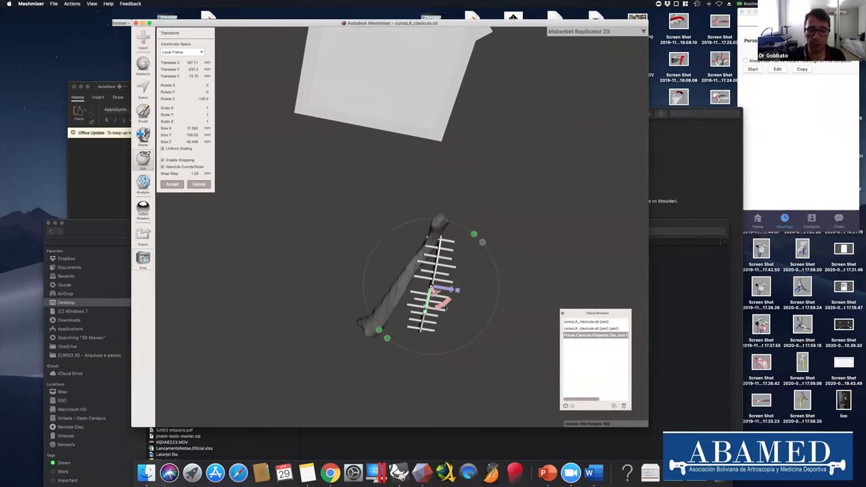
Lay the plate along the clavicle, tilting it about 9 degrees in X and 15 degrees in Y and turning it to about -126 degrees in Z.
mouse_move(437, 292)
mouse_down()
mouse_move(454, 297)
mouse_move(434, 302)
mouse_move(436, 290)
mouse_up()
right_drag(436, 290, 411, 291)
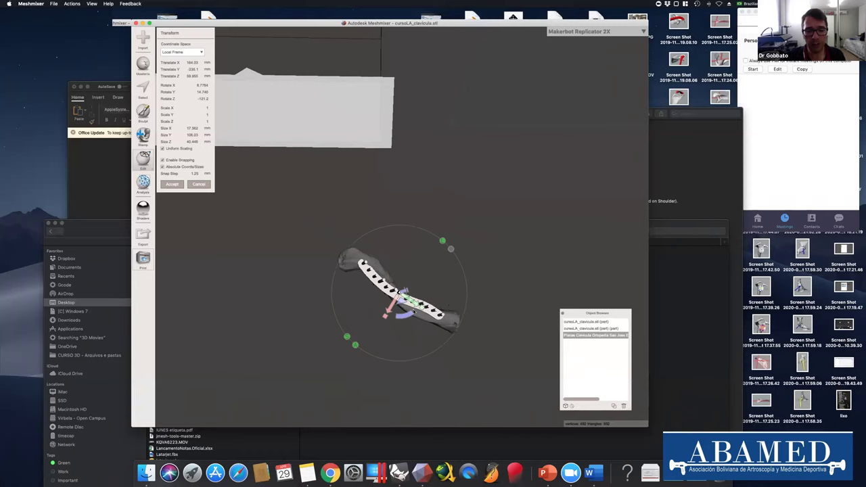
drag(408, 316, 414, 342)
drag(388, 306, 389, 308)
drag(455, 307, 452, 309)
right_drag(452, 309, 372, 286)
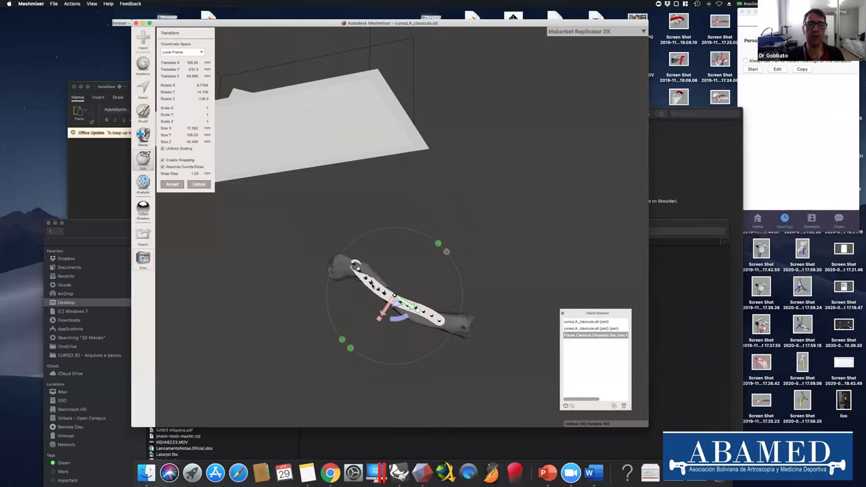
Bring the plate to about 37.5 mm in Z and turn it to about -124 degrees around Z along the clavicle.
right_drag(329, 326, 399, 193)
drag(400, 193, 400, 197)
right_drag(383, 271, 403, 288)
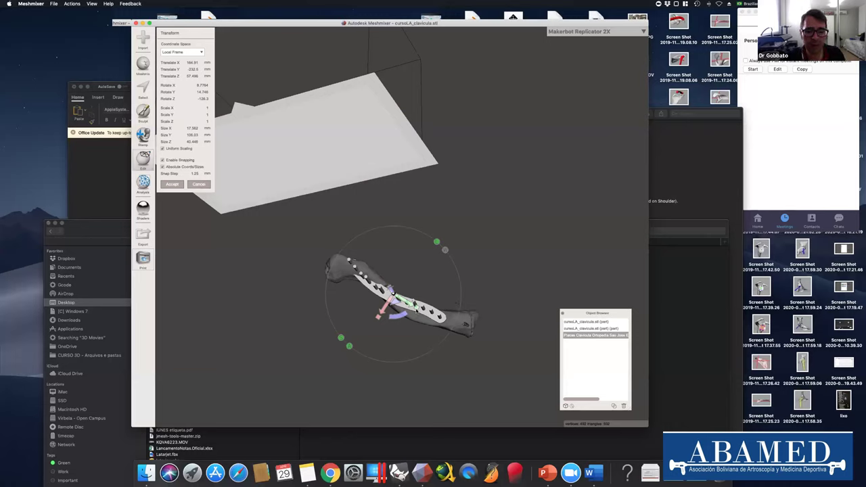
drag(395, 318, 398, 316)
right_drag(507, 279, 428, 323)
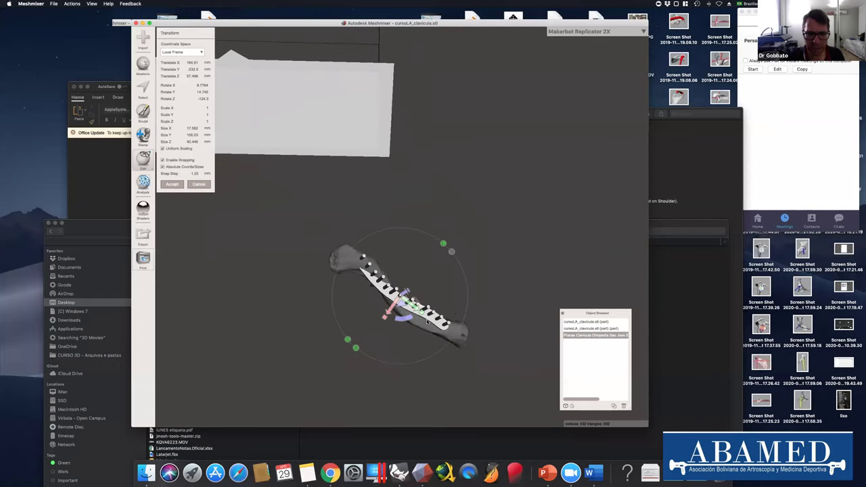
Turn the plate over to about -152 degrees in X and shift it to the clavicle's opposite side.
right_drag(426, 322, 381, 318)
right_drag(415, 276, 368, 313)
drag(373, 317, 382, 298)
key(f)
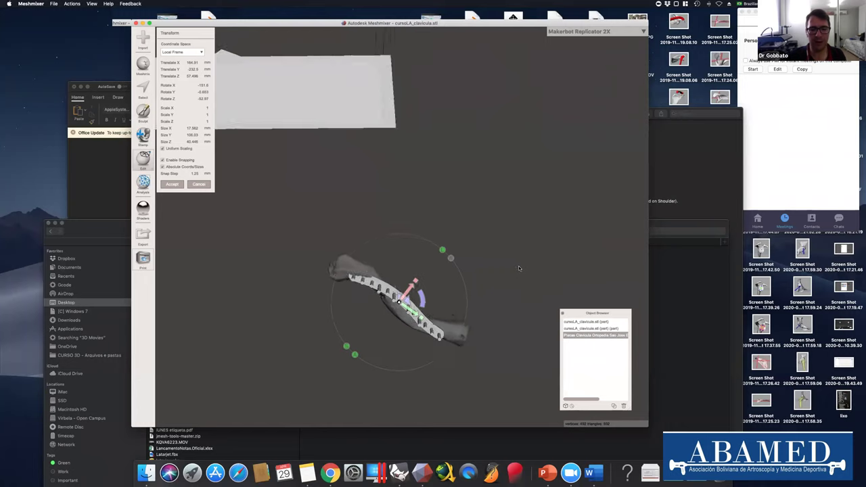
drag(424, 281, 402, 265)
right_drag(486, 233, 452, 260)
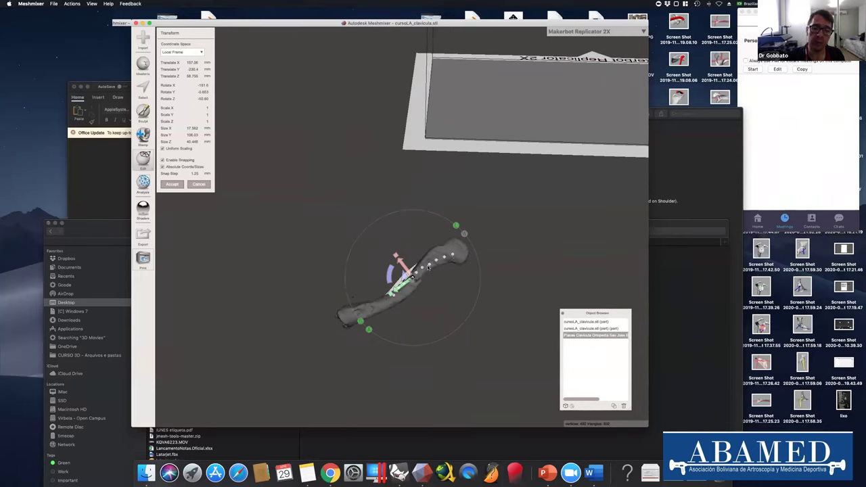
Align the plate with the bone's curve, shifting it to about 52.5 mm in Z and adjusting its Z rotation.
right_drag(423, 269, 403, 288)
drag(402, 288, 409, 286)
right_drag(374, 332, 388, 308)
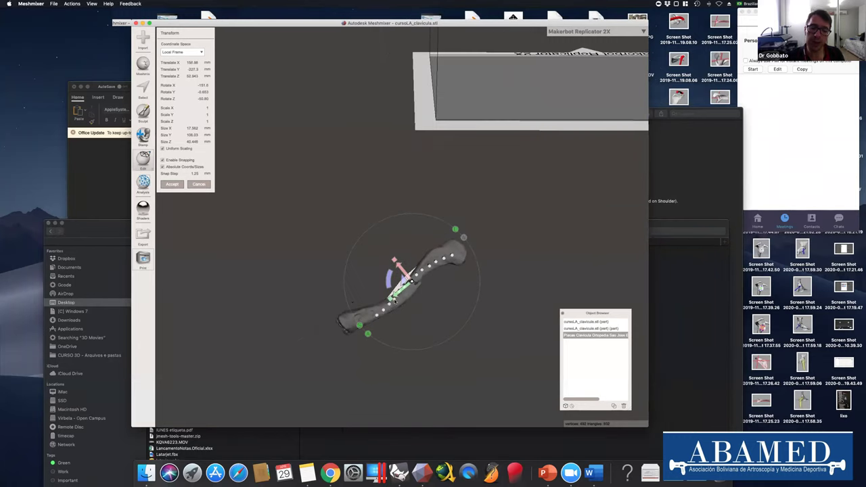
mouse_move(411, 279)
right_down()
mouse_move(400, 284)
mouse_move(411, 279)
right_up()
drag(411, 276, 398, 267)
right_drag(406, 271, 510, 269)
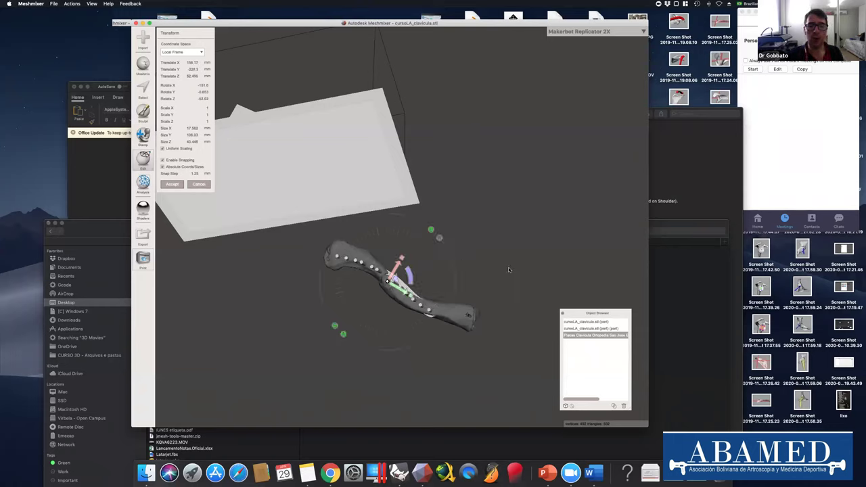
Seat the plate on the clavicle surface at about 55.8 mm in Z with about -62 degrees of Z rotation, and accept the transform.
right_drag(459, 251, 456, 273)
right_drag(417, 249, 407, 295)
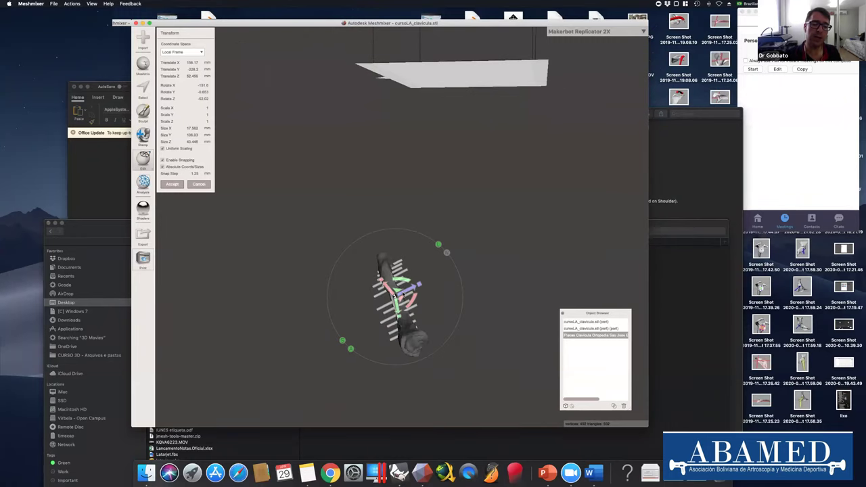
drag(395, 295, 392, 296)
right_drag(364, 304, 468, 243)
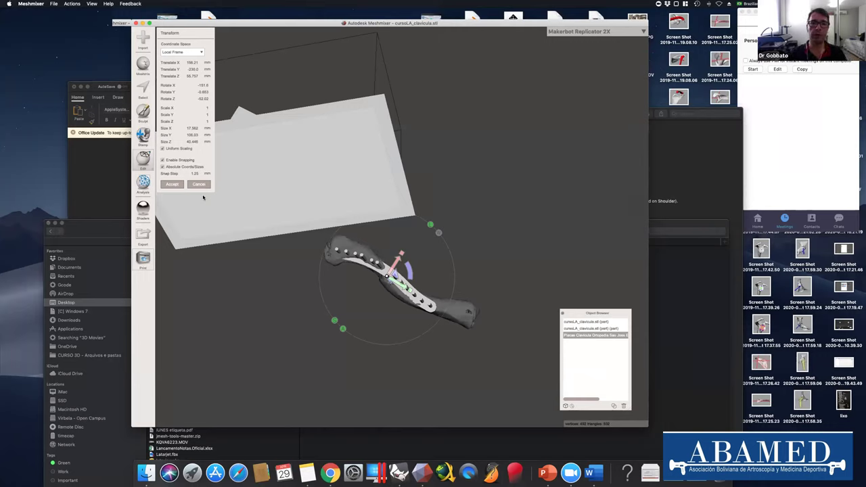
click(172, 184)
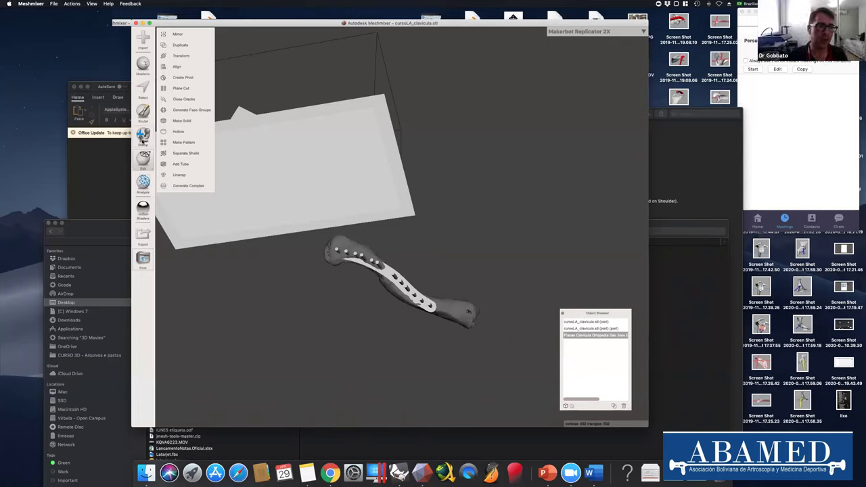
click(180, 57)
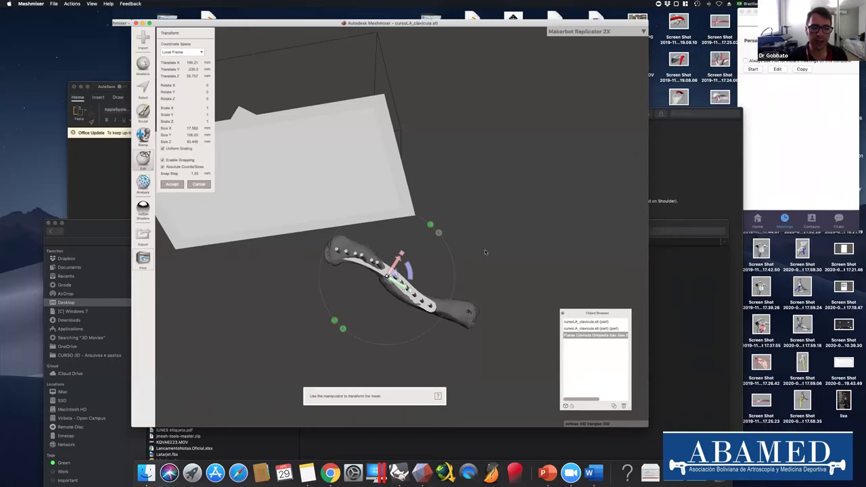
right_drag(487, 255, 485, 346)
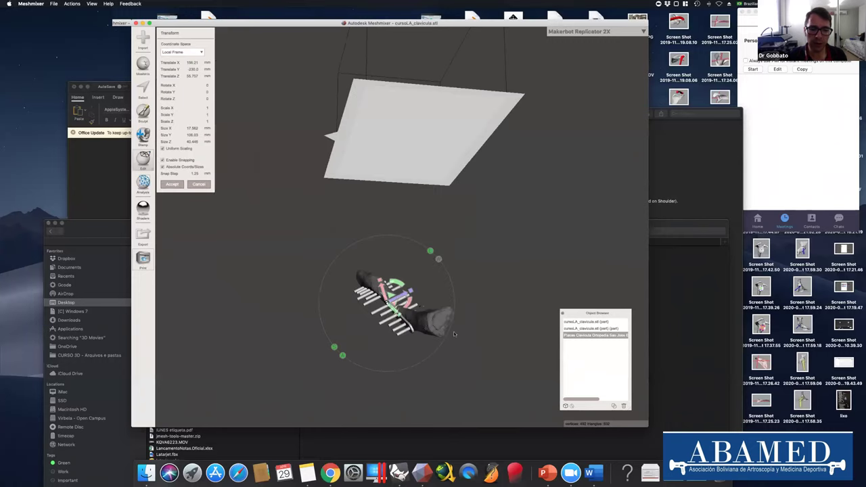
right_drag(559, 188, 486, 292)
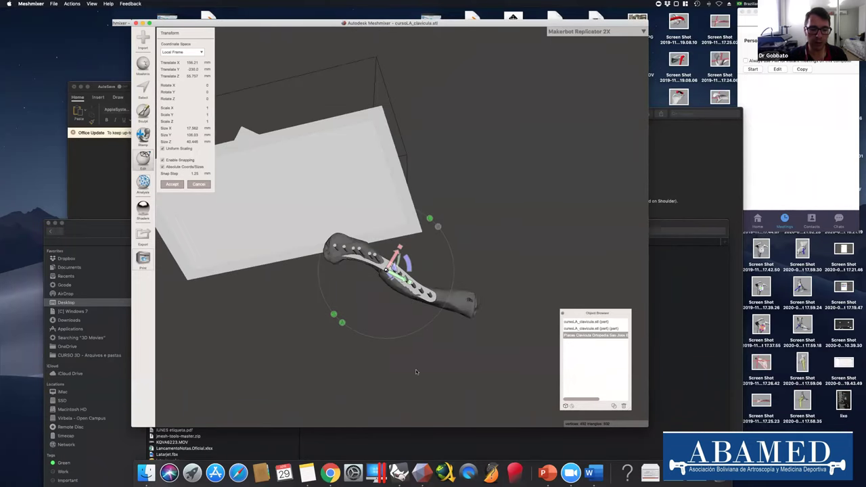
Open Rhinoceros and create a new model from the custom Ortopedia2 template.
click(399, 472)
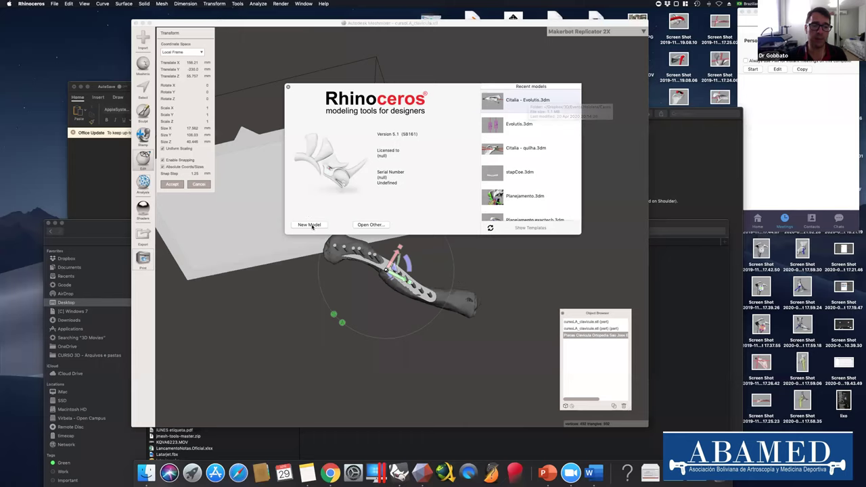
scroll(560, 99, down, 1)
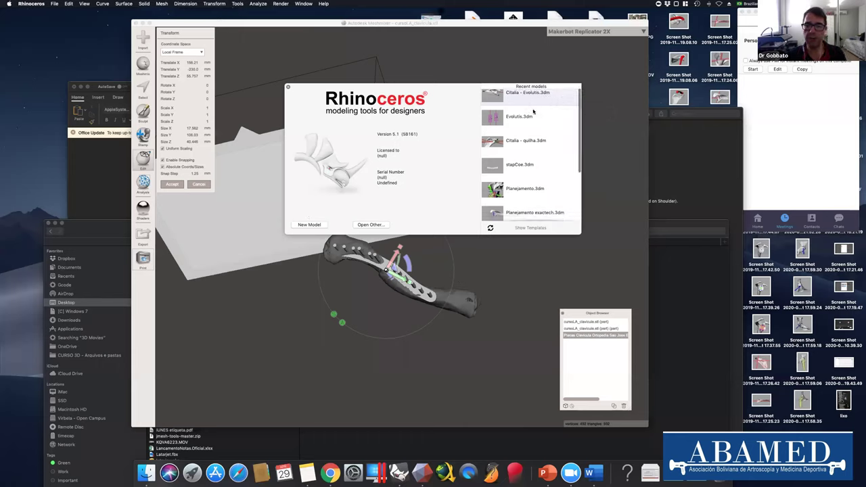
scroll(518, 203, down, 3)
click(535, 232)
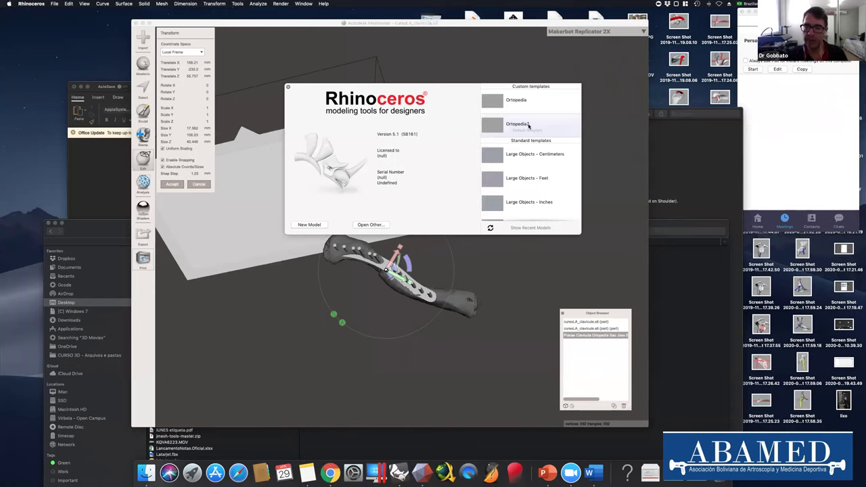
click(527, 125)
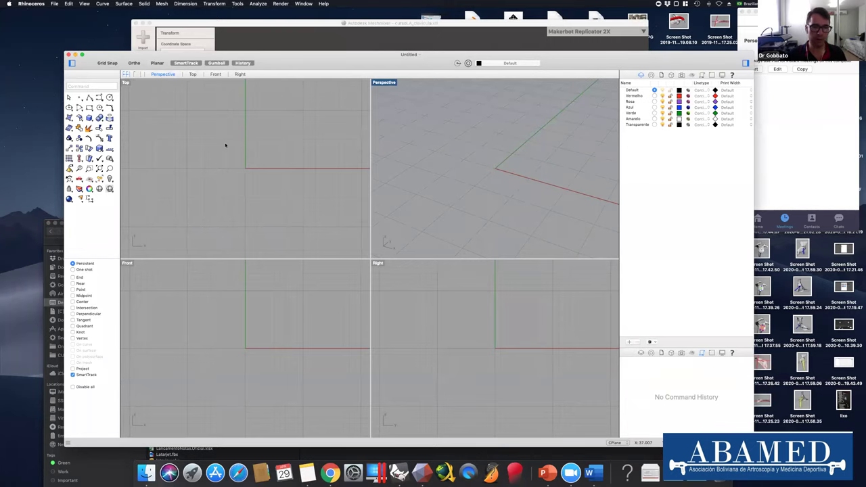
Return to Meshmixer and export the lateral clavicle fragment, cursoLA_clavicula.stl (part), to the Desktop as a binary STL named FgtLAT.
click(398, 472)
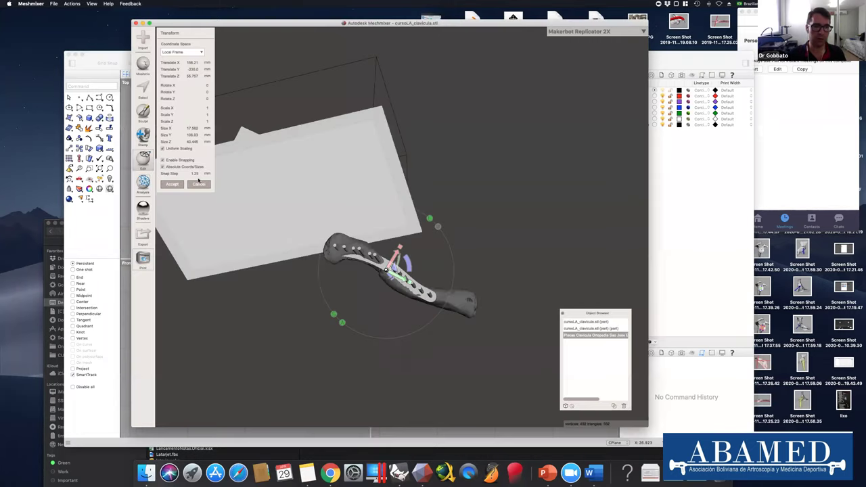
click(594, 329)
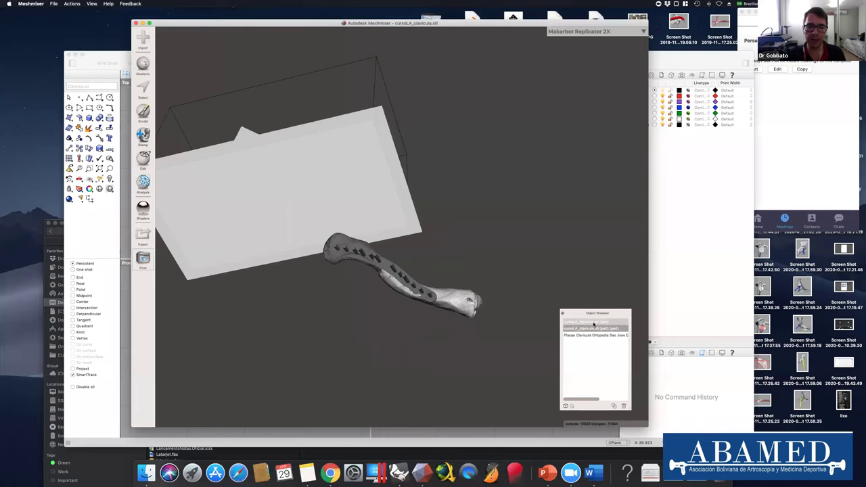
click(594, 322)
click(142, 235)
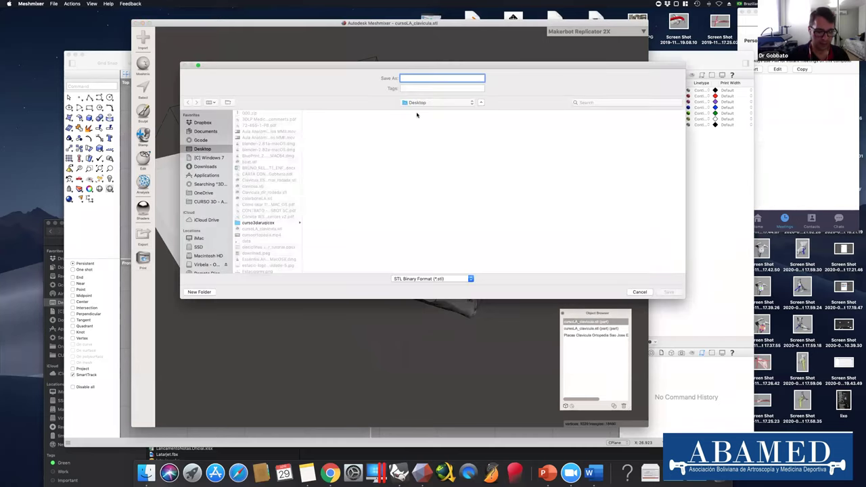
text(FgtLAT)
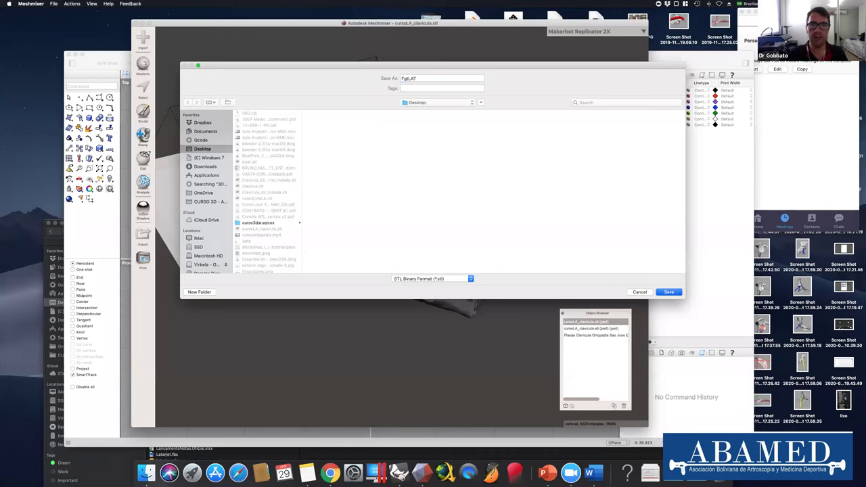
key(Return)
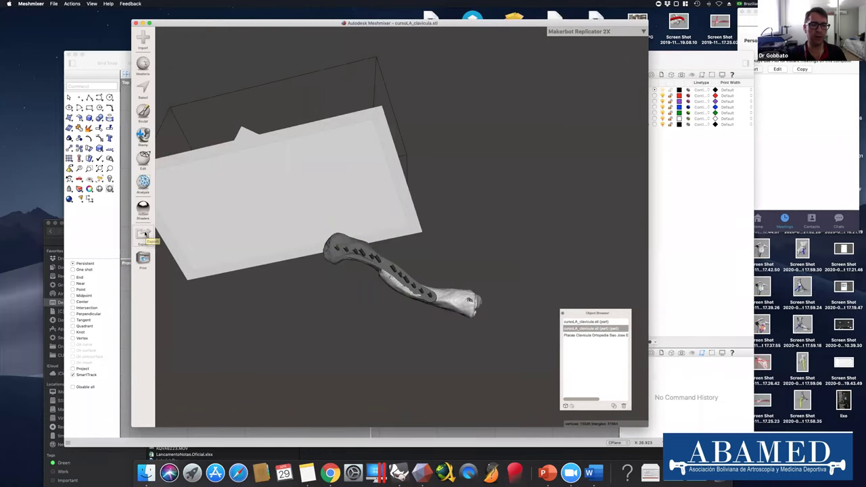
Export the medial clavicle fragment, cursoLA_clavicula.stl (part) (part), to the Desktop as a binary STL named Frag<Med.
key(super+e)
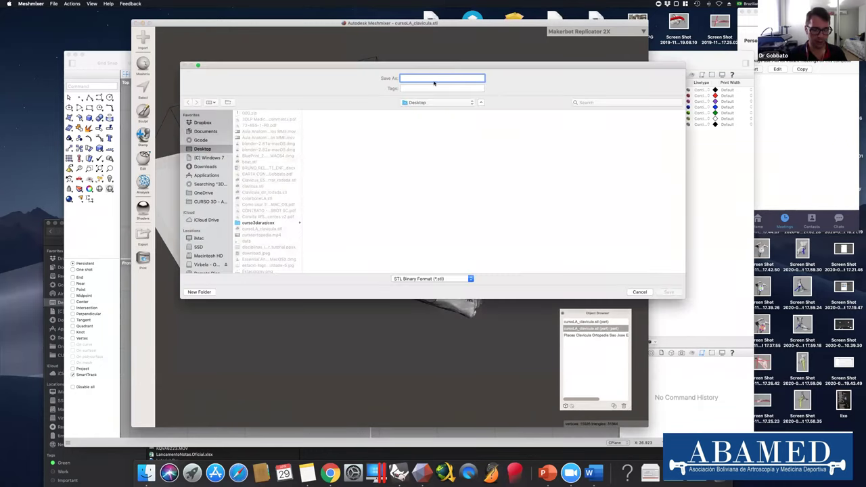
text(fragM)
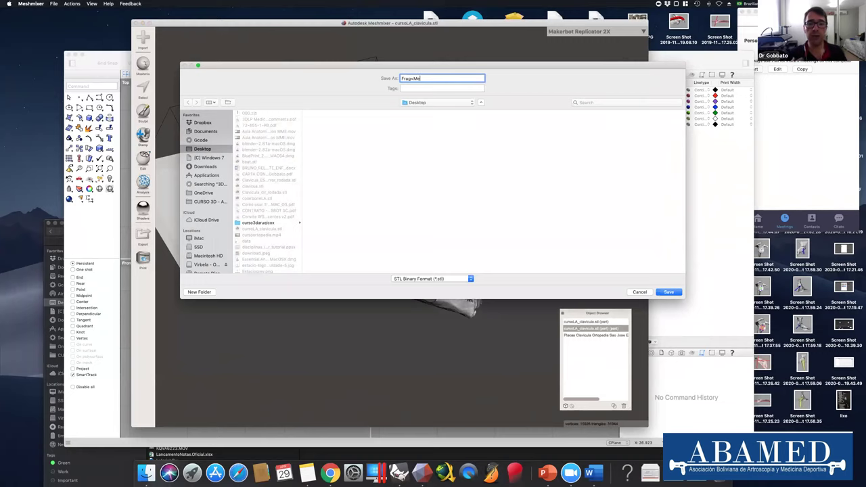
key(Return)
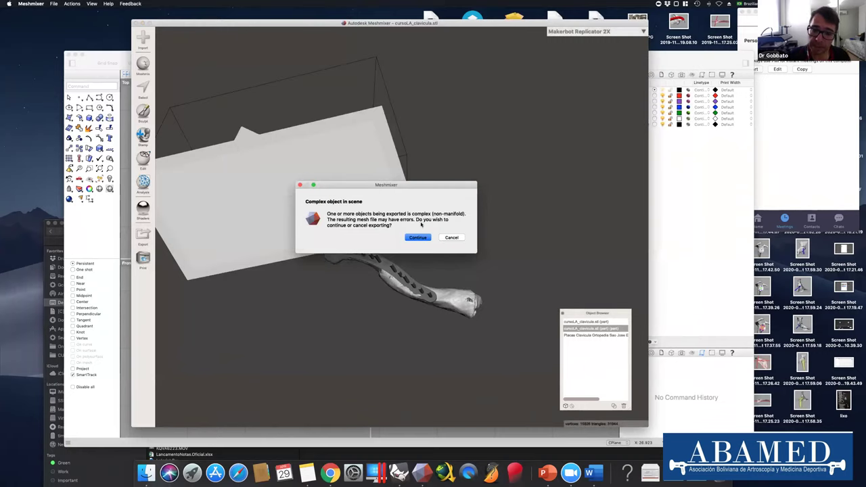
click(419, 238)
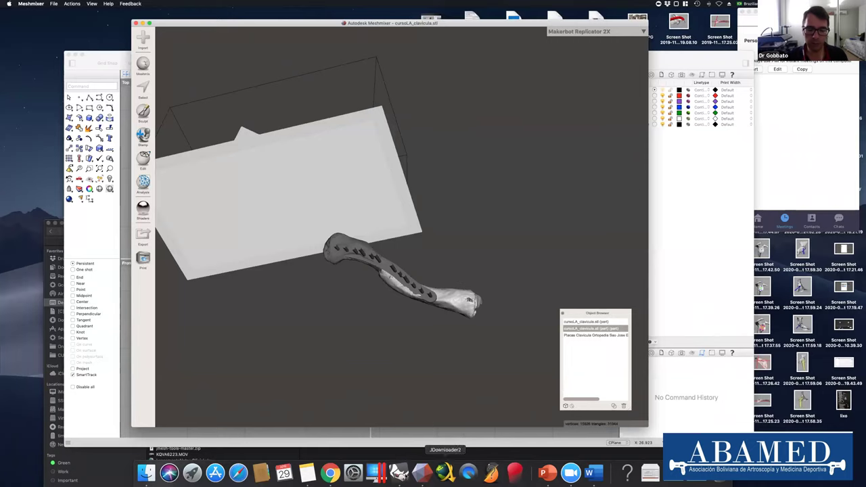
Switch to Rhinoceros and import FgtLAT.stl from the Desktop in centimeters with a 22.5 degree weld angle and disjoint meshes split.
click(399, 472)
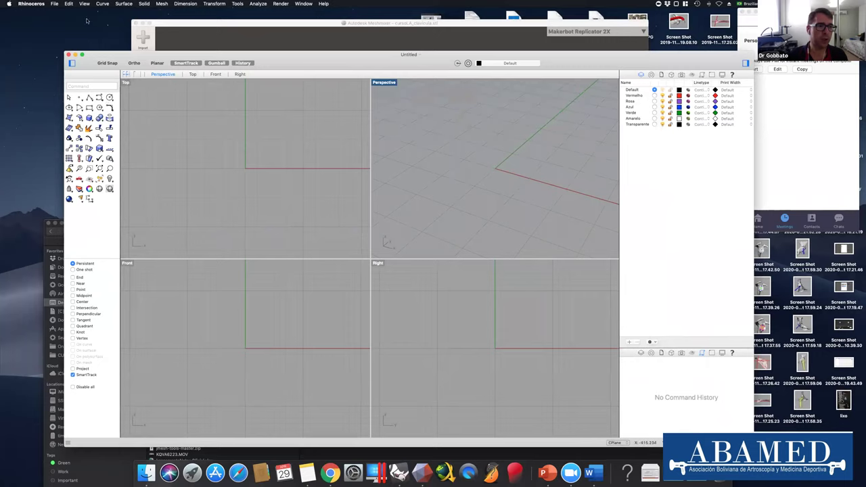
click(54, 3)
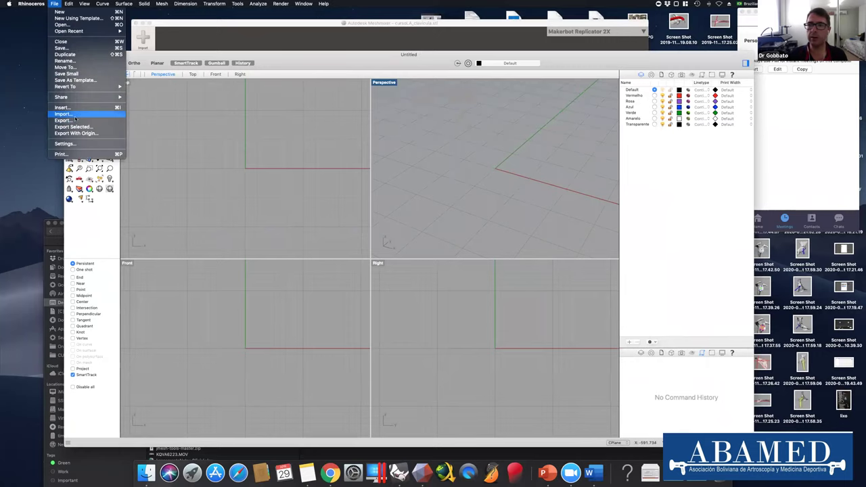
click(75, 116)
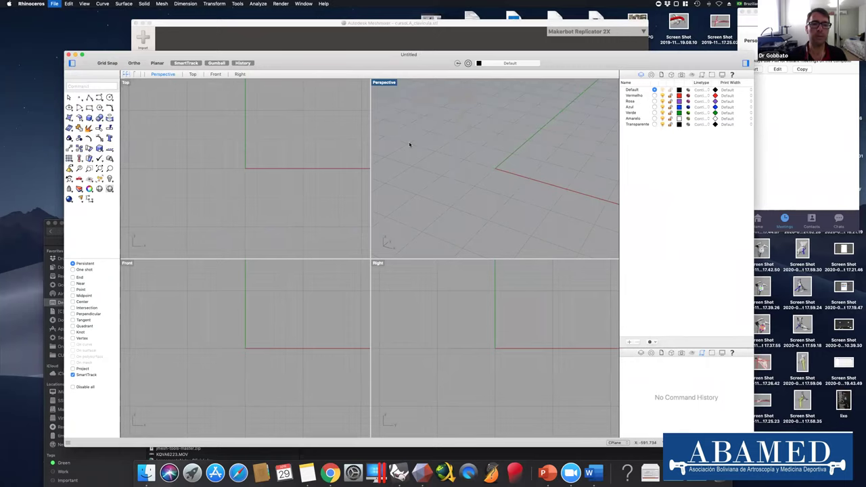
click(142, 107)
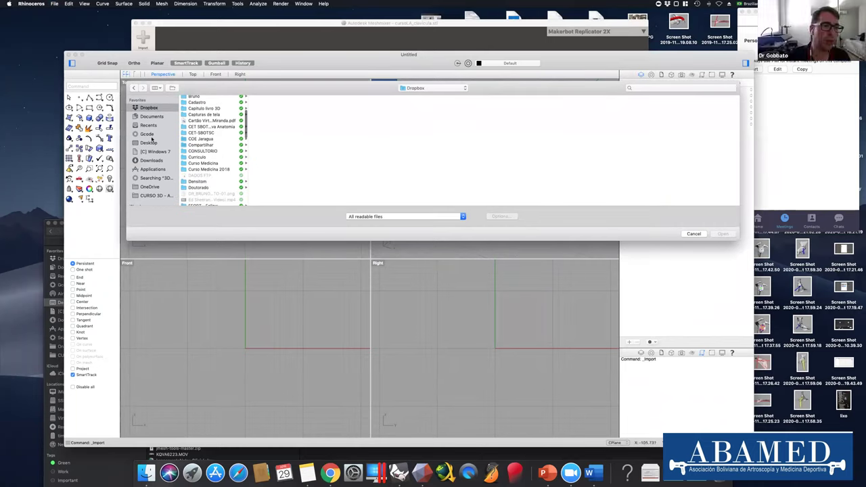
click(150, 143)
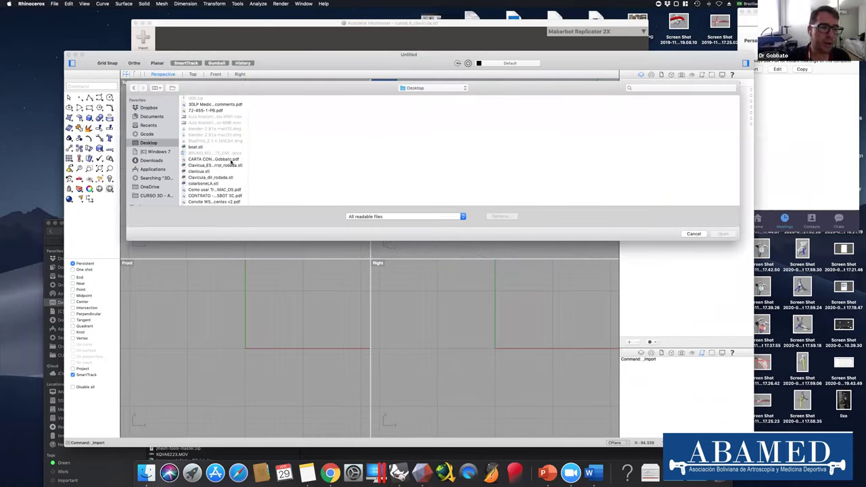
scroll(215, 168, down, 5)
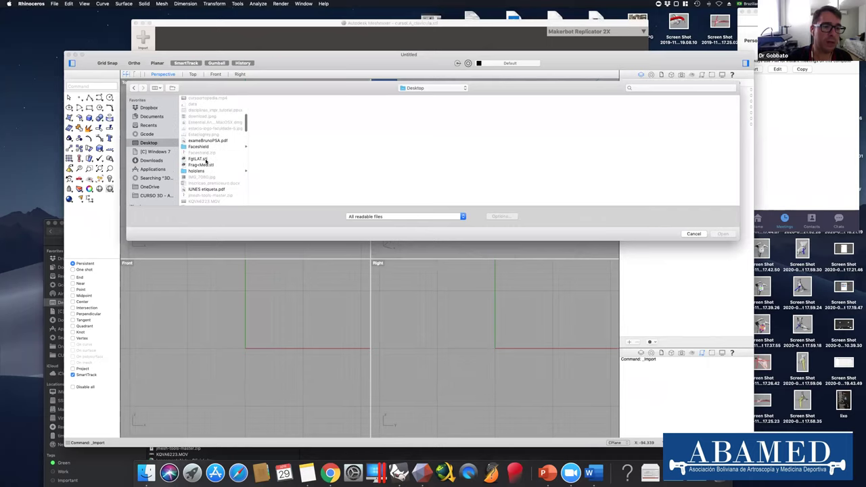
click(203, 160)
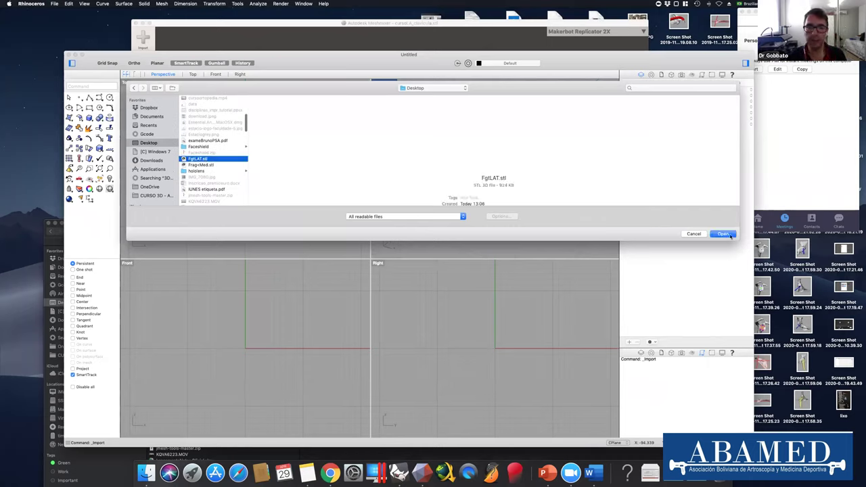
key(Return)
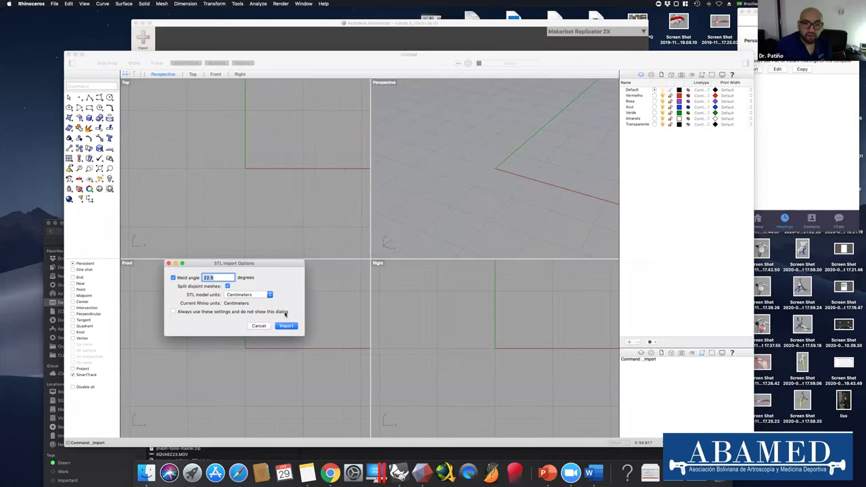
click(287, 326)
Import Frag<Med.stl from the Desktop in centimeters with a 22.5 degree weld angle and disjoint meshes split.
click(54, 4)
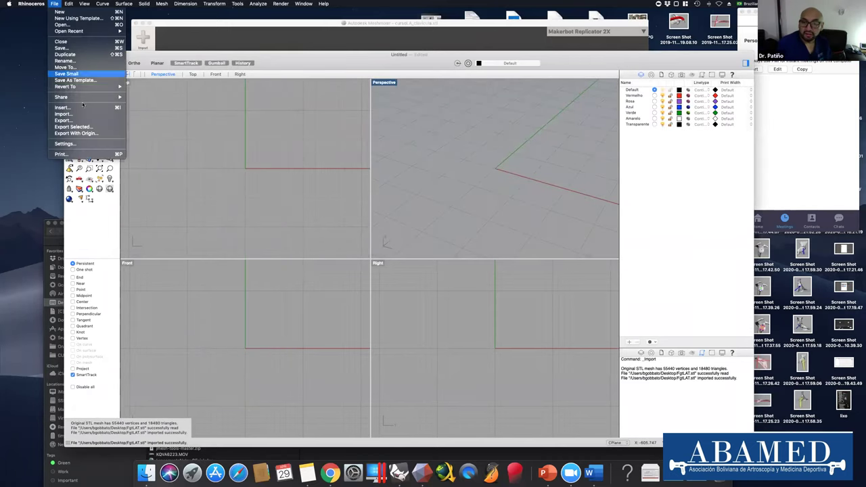
click(77, 114)
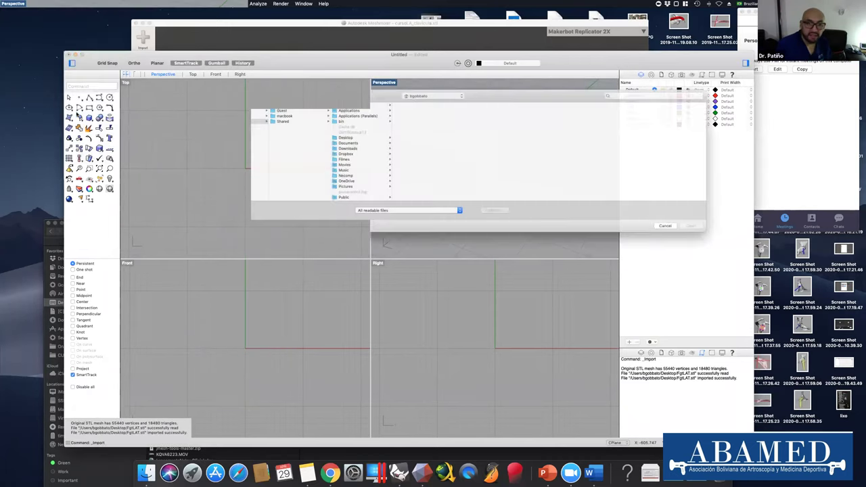
click(423, 88)
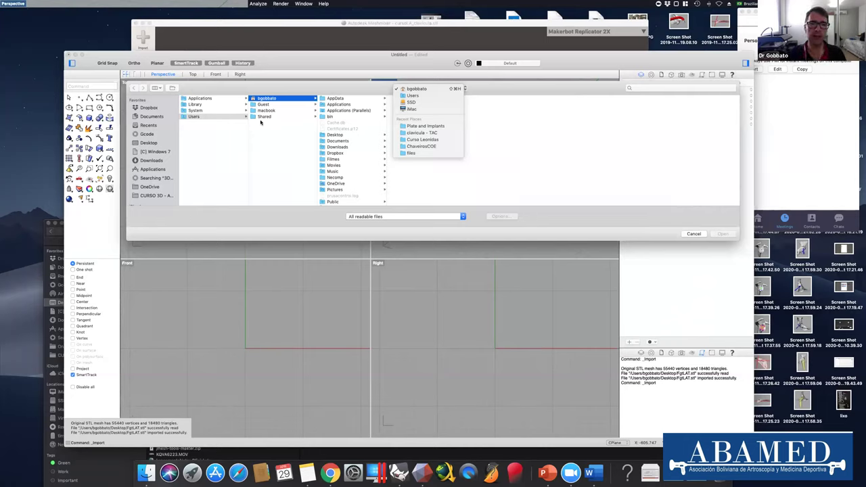
click(149, 144)
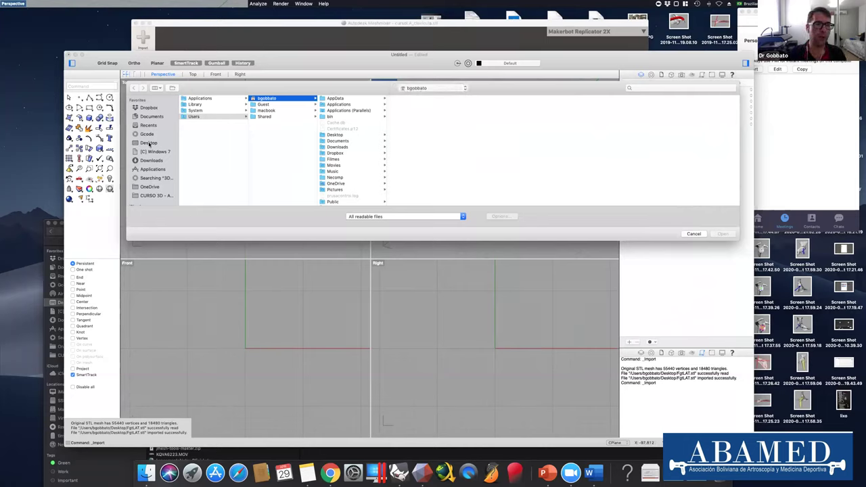
click(149, 144)
scroll(223, 156, down, 5)
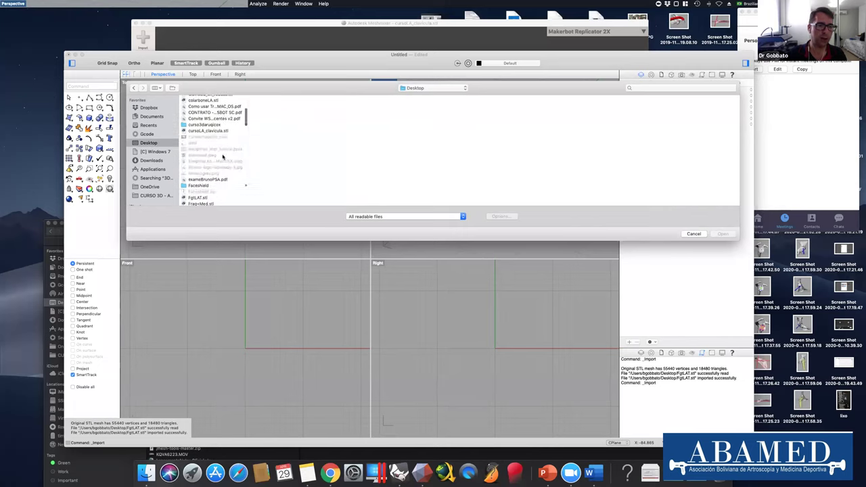
click(201, 136)
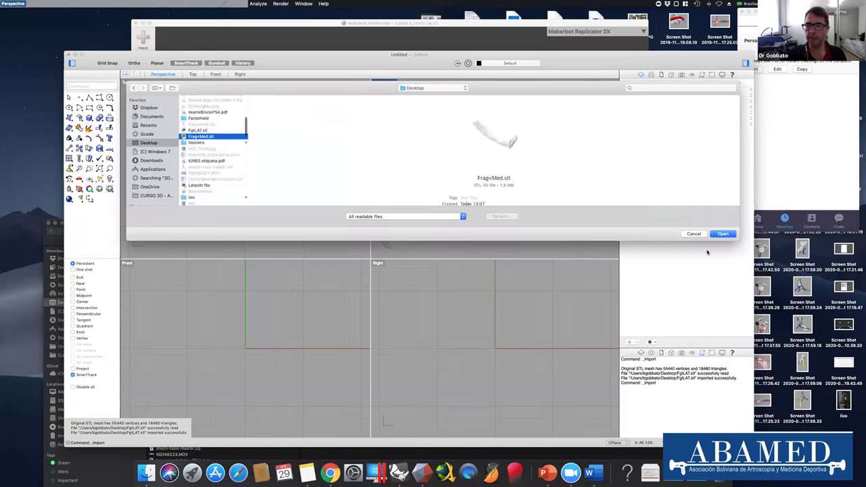
click(721, 234)
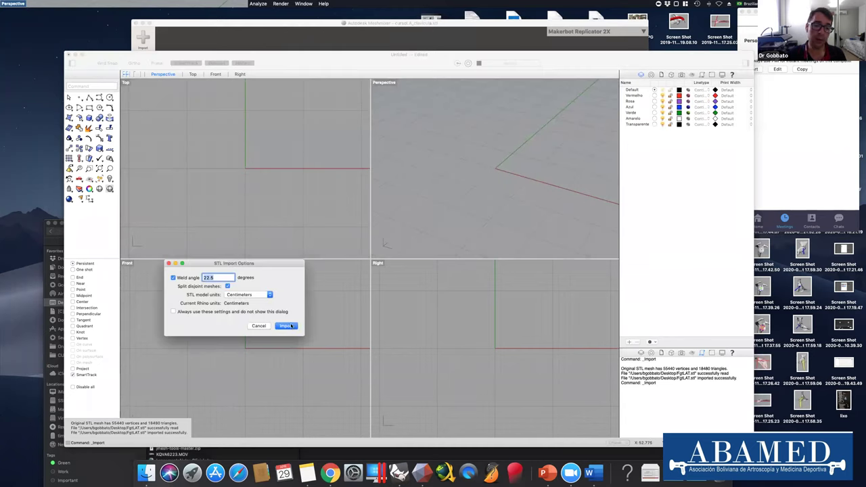
click(289, 326)
Locate the imported clavicle in the Top and Perspective views and move the lateral fragment away from the medial one in Top.
scroll(315, 124, down, 5)
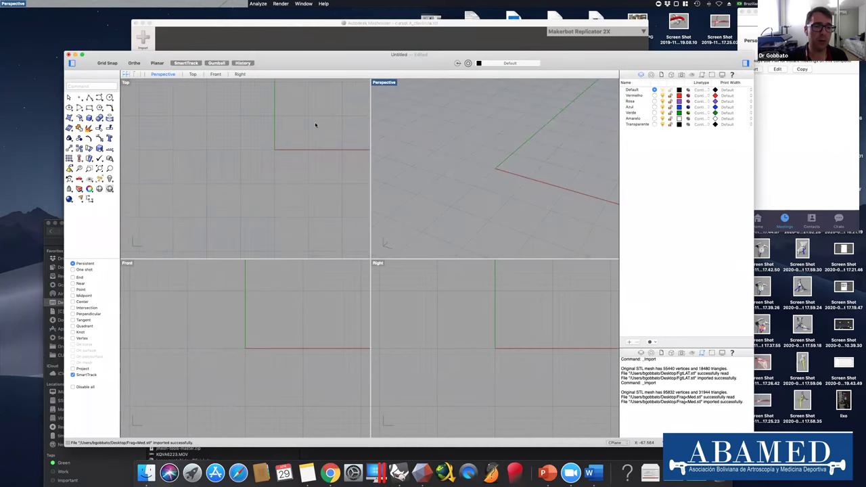
scroll(315, 124, down, 5)
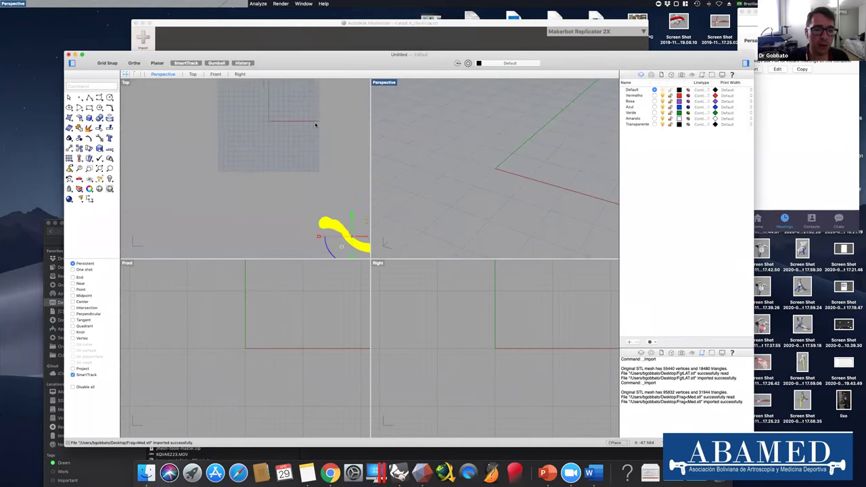
click(289, 206)
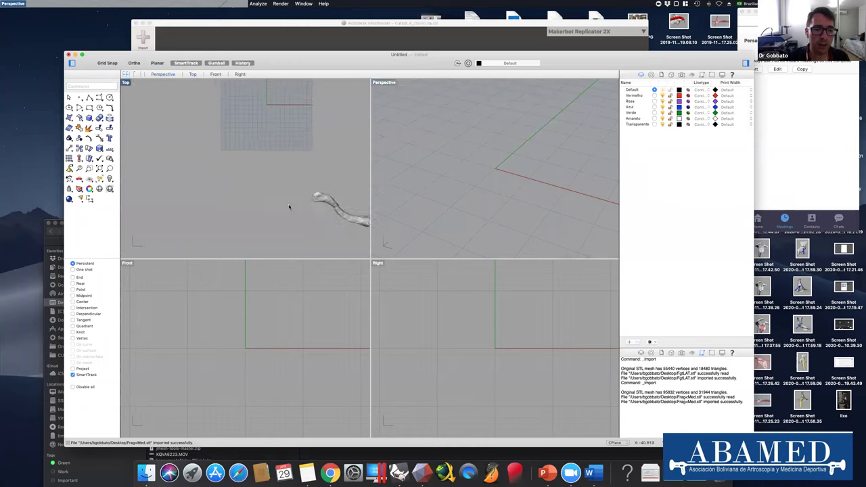
key(super+shift+e)
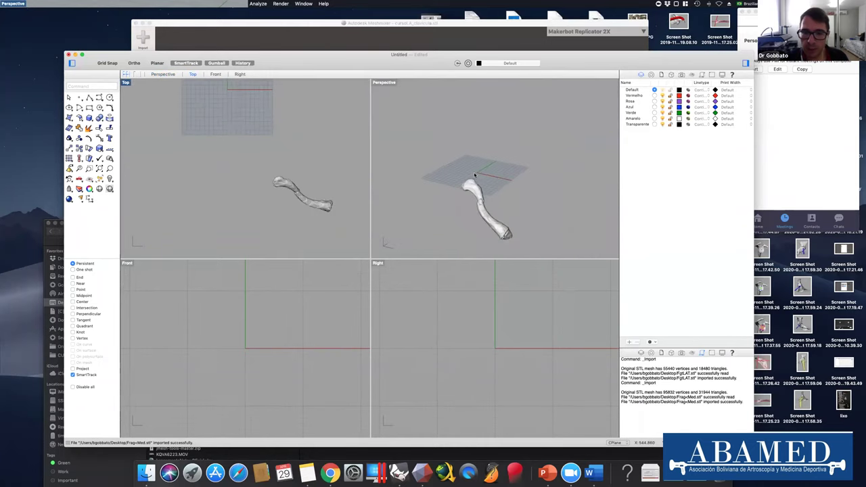
right_drag(474, 176, 574, 180)
scroll(574, 180, up, 5)
scroll(574, 180, down, 3)
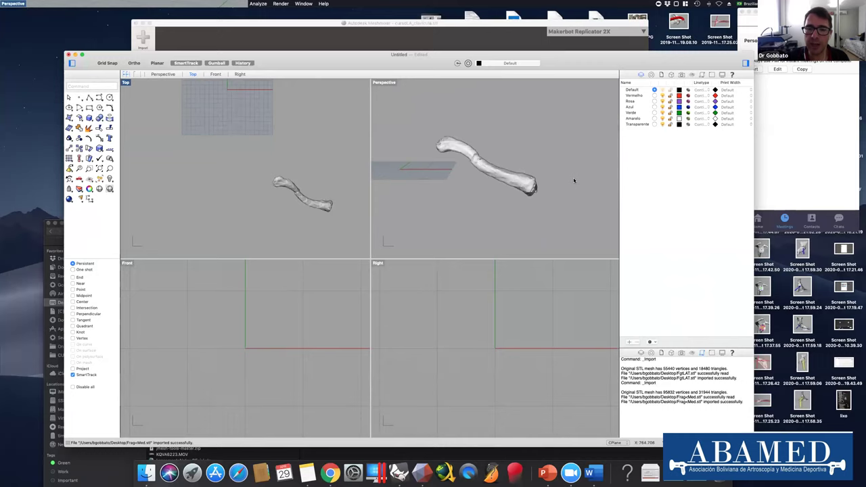
click(285, 182)
drag(287, 178, 273, 204)
key(Escape)
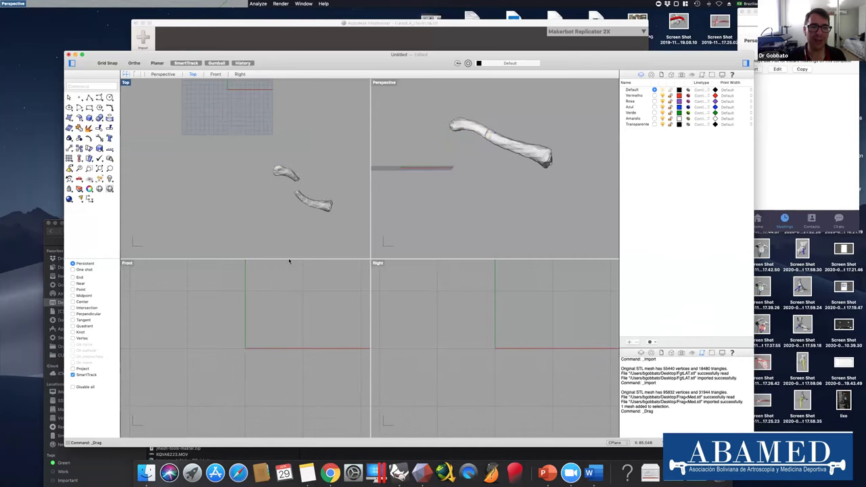
Move the medial clavicle fragment down and away from the lateral fragment in the Front view, and deselect it.
scroll(270, 293, down, 5)
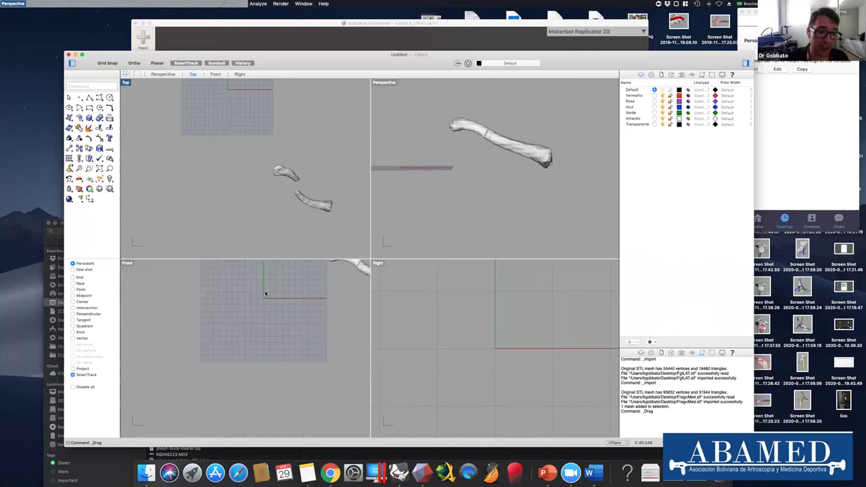
right_drag(269, 293, 239, 301)
drag(270, 296, 290, 311)
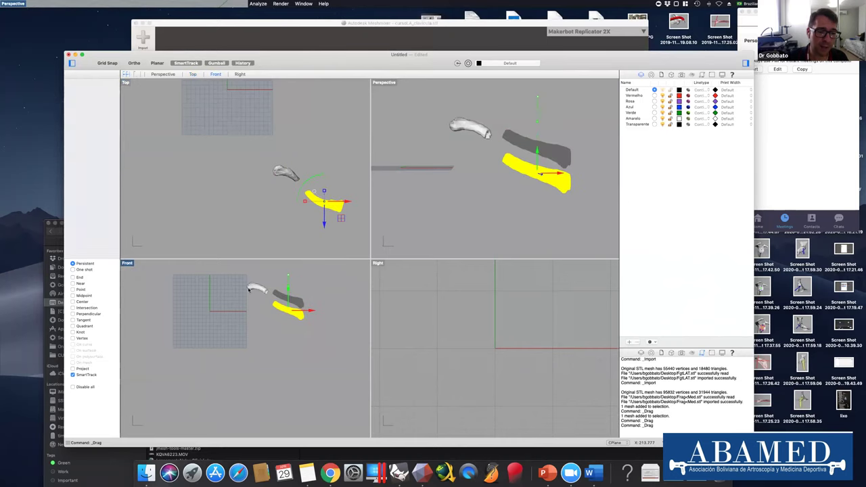
scroll(249, 288, up, 2)
scroll(298, 289, up, 3)
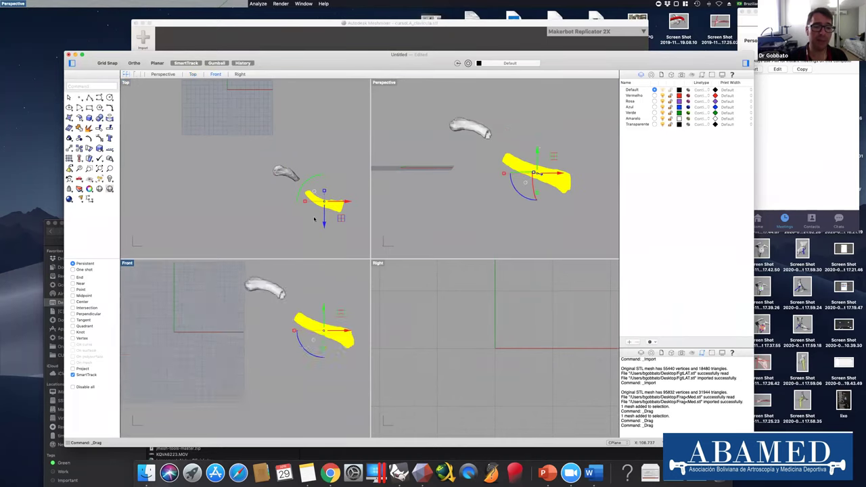
key(Escape)
Select all the bone meshes and bring them onto the grid around the origin, lying roughly horizontal in the Front view.
scroll(314, 197, up, 4)
scroll(549, 346, down, 3)
scroll(549, 346, down, 5)
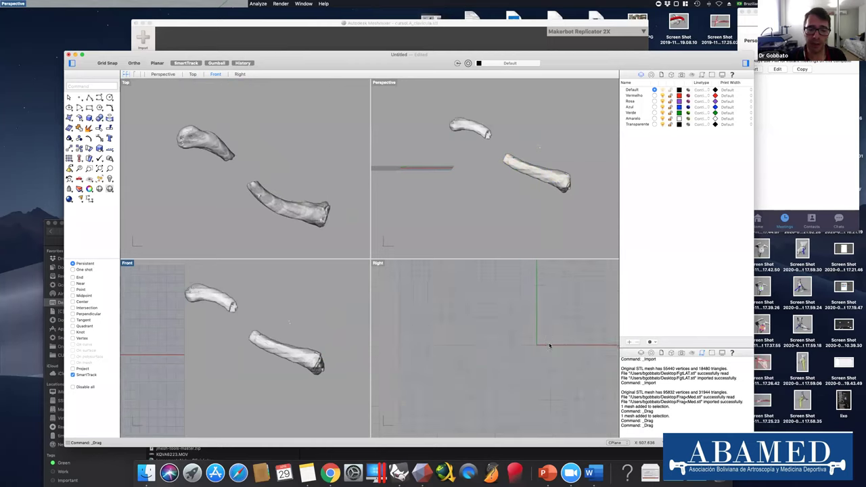
scroll(498, 319, up, 3)
scroll(498, 320, down, 2)
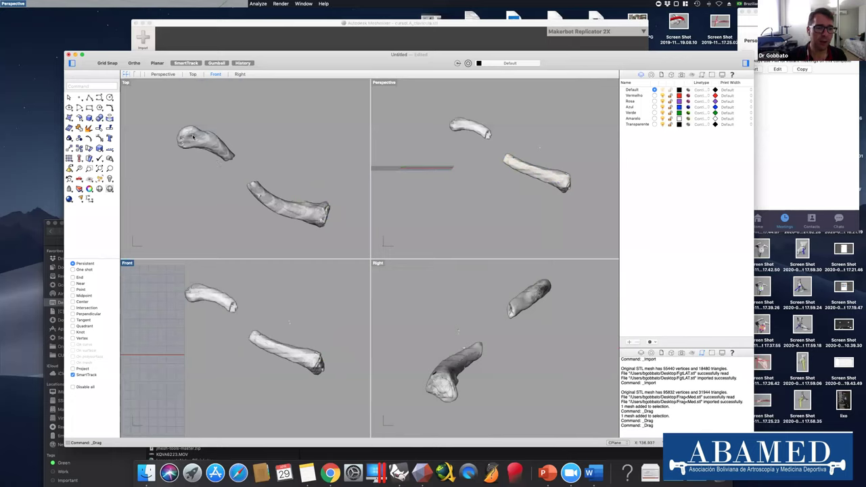
scroll(216, 160, down, 2)
key(super+a)
drag(213, 153, 208, 99)
drag(201, 333, 170, 351)
click(170, 350)
Move the lateral fragment back against the medial fragment's fracture end, aligning it in the Top and Front views.
scroll(203, 355, left, 2)
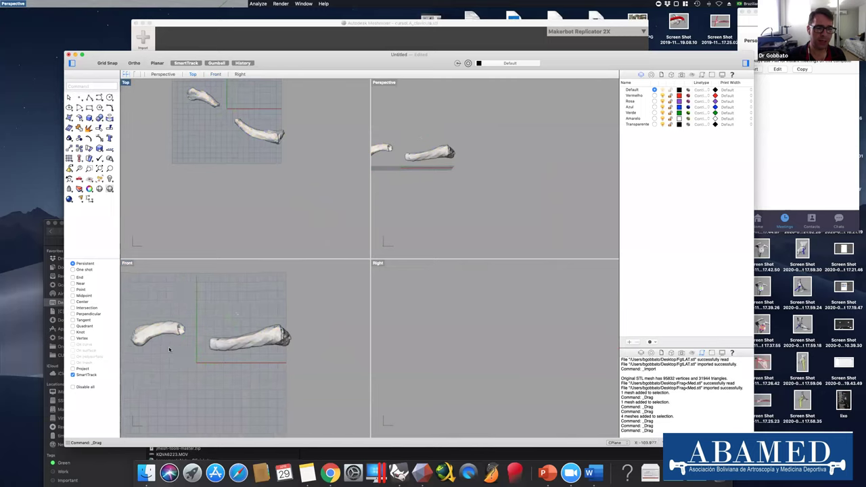
scroll(467, 368, right, 5)
scroll(200, 290, left, 4)
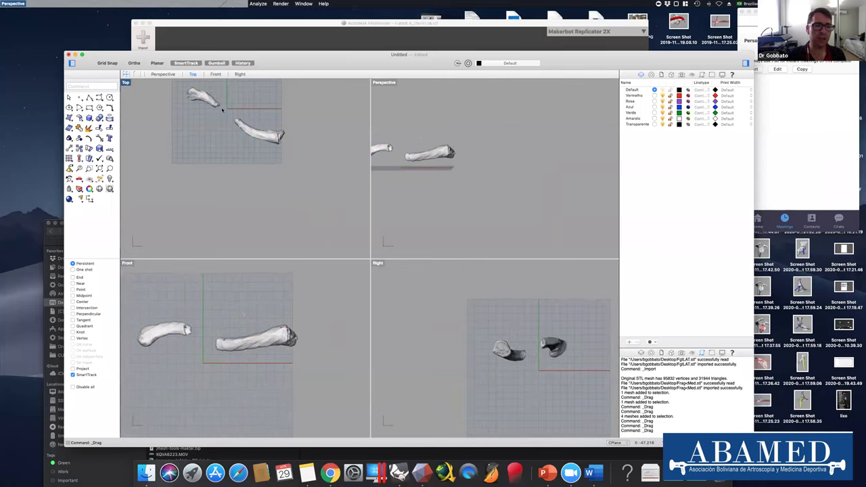
click(209, 100)
drag(222, 111, 242, 125)
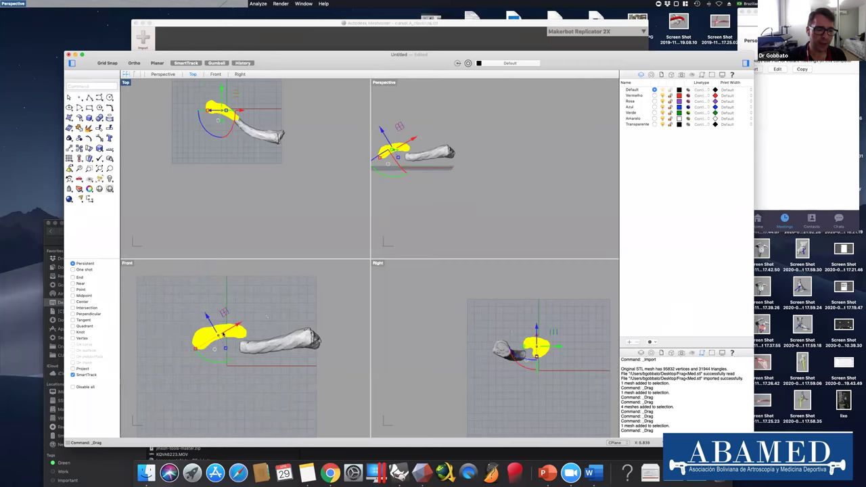
drag(223, 334, 222, 346)
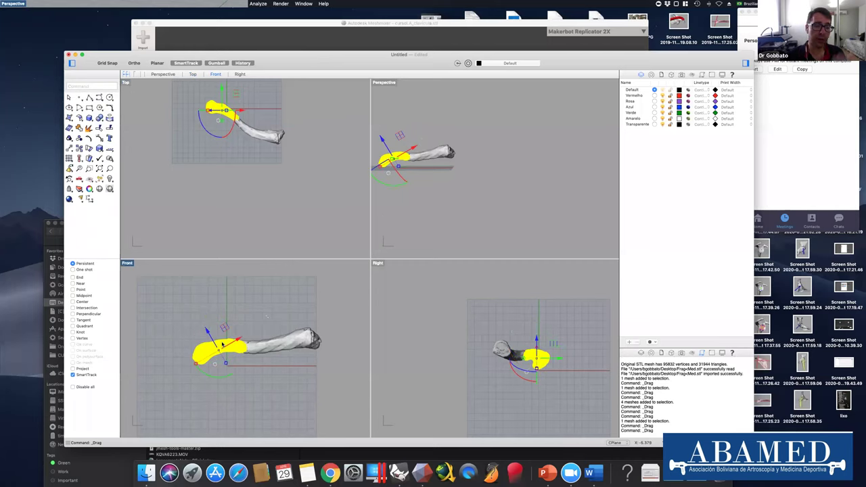
key(Escape)
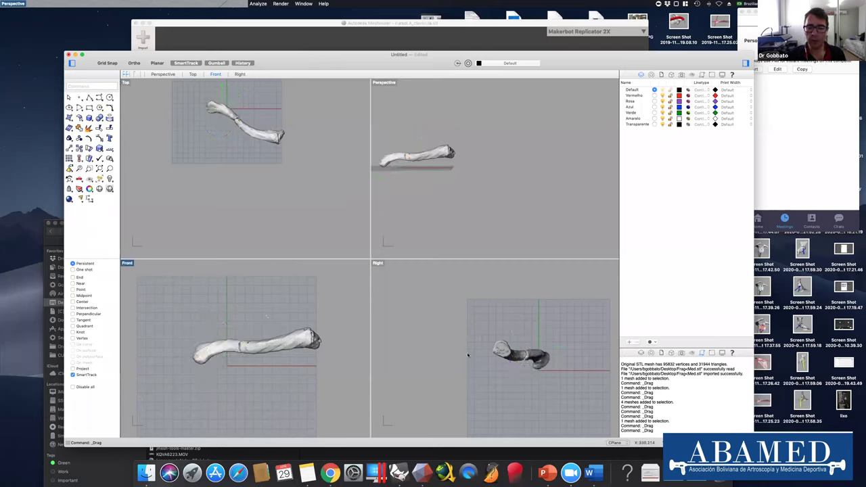
Move the longer clavicle fragment closer against the shorter fragment's fracture end in the Top and Front views, and deselect it.
scroll(259, 343, up, 3)
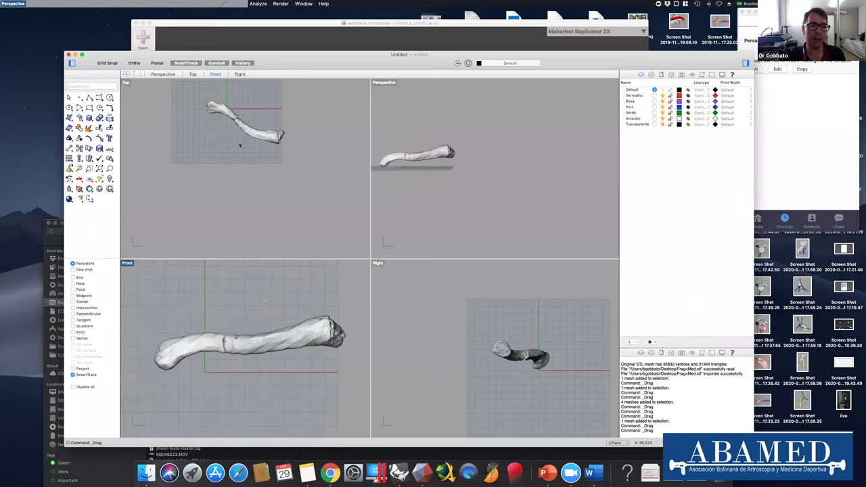
scroll(244, 197, up, 5)
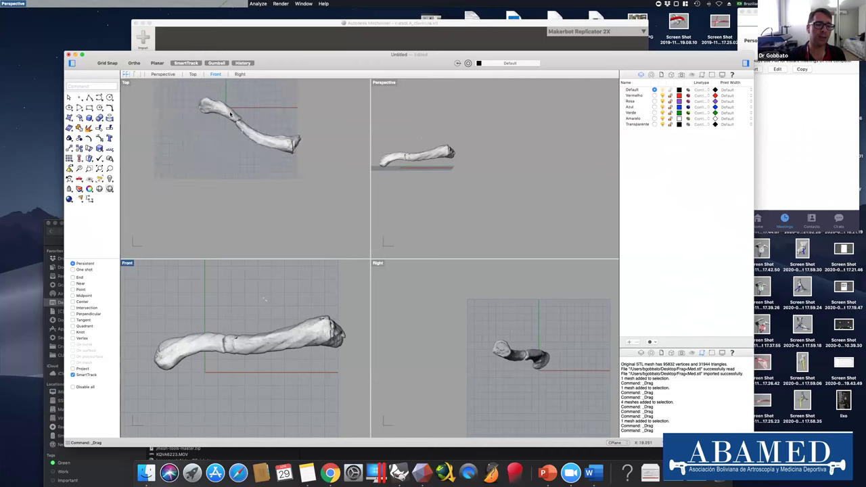
scroll(244, 197, up, 2)
click(269, 196)
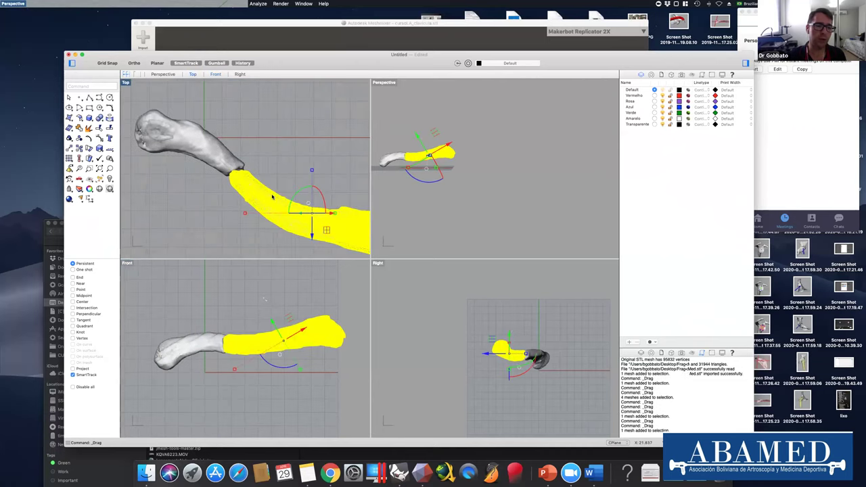
drag(268, 196, 258, 224)
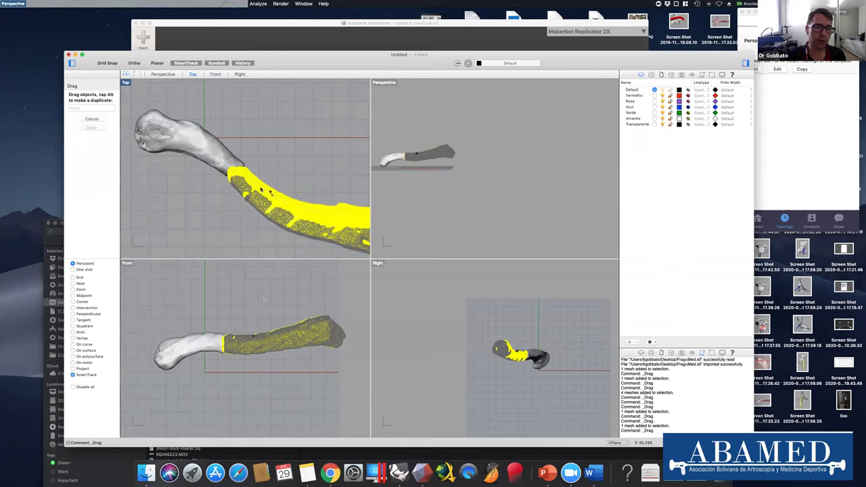
drag(261, 190, 232, 199)
drag(237, 340, 268, 193)
click(216, 233)
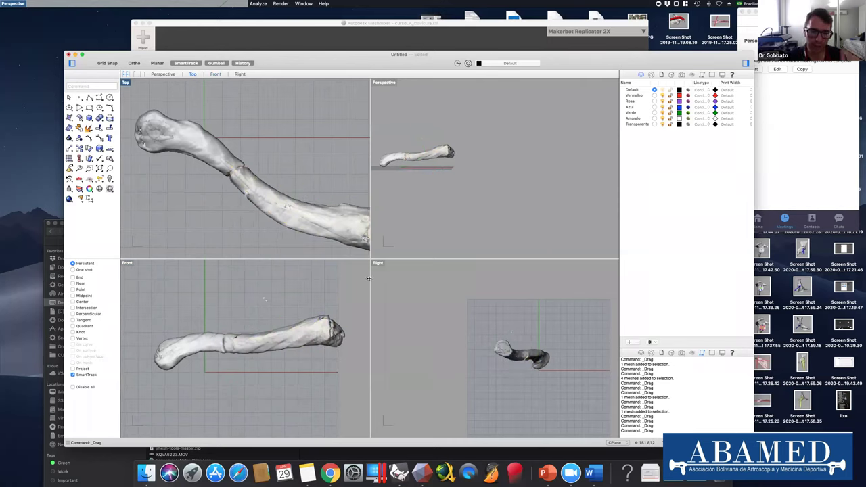
Rotate the shorter clavicle fragment about its long axis in the Right view and fine-tune its orientation to match the longer fragment.
click(196, 345)
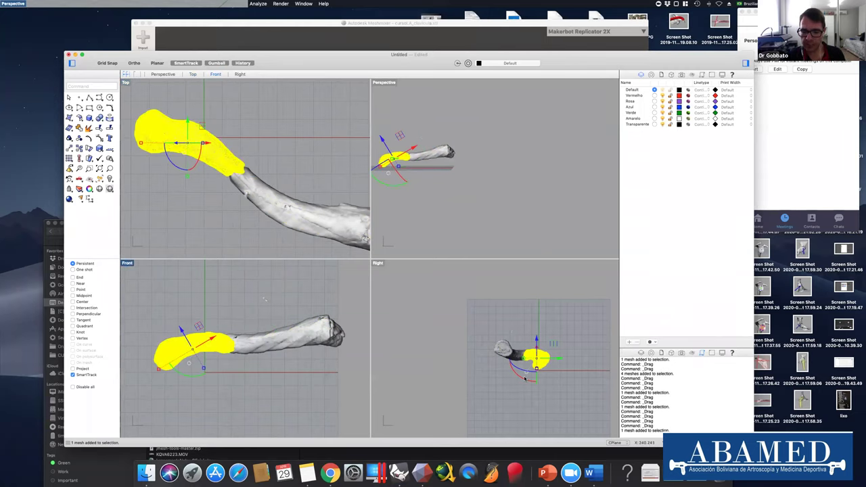
drag(529, 379, 520, 371)
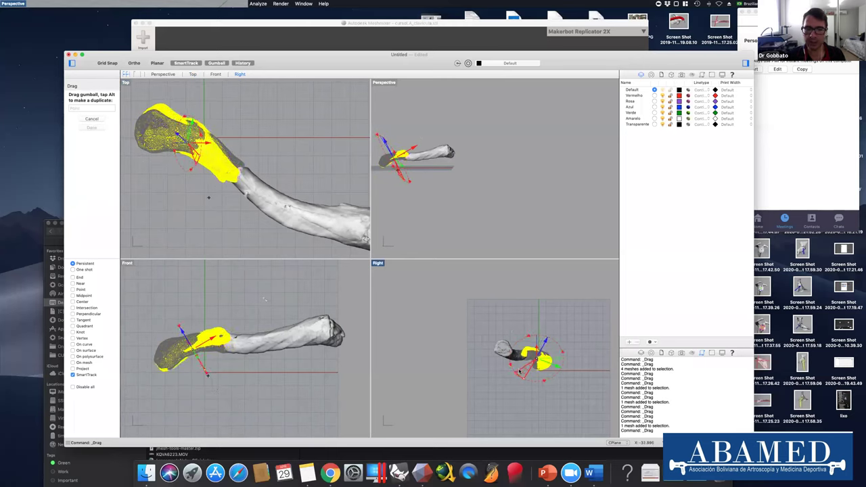
drag(365, 341, 314, 358)
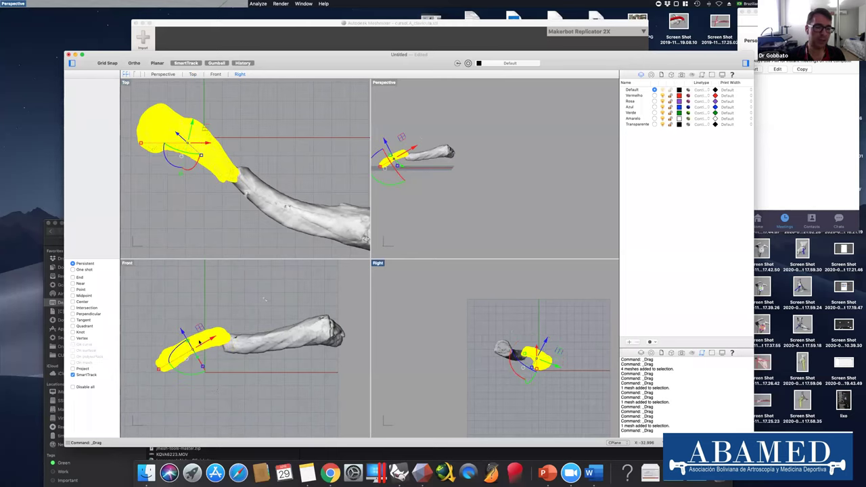
drag(188, 370, 259, 387)
Shift the longer fragment slightly in the Top view to close the fracture gap, and clear the selection.
click(279, 211)
drag(263, 201, 259, 203)
click(313, 138)
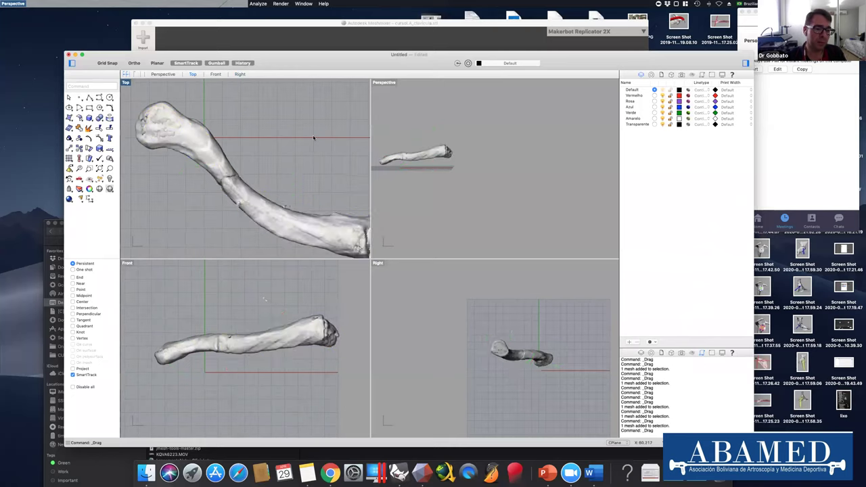
Check the reduction in the enlarged Perspective view, and rotate all the meshes in the Front view until the clavicle lies level.
double_click(384, 82)
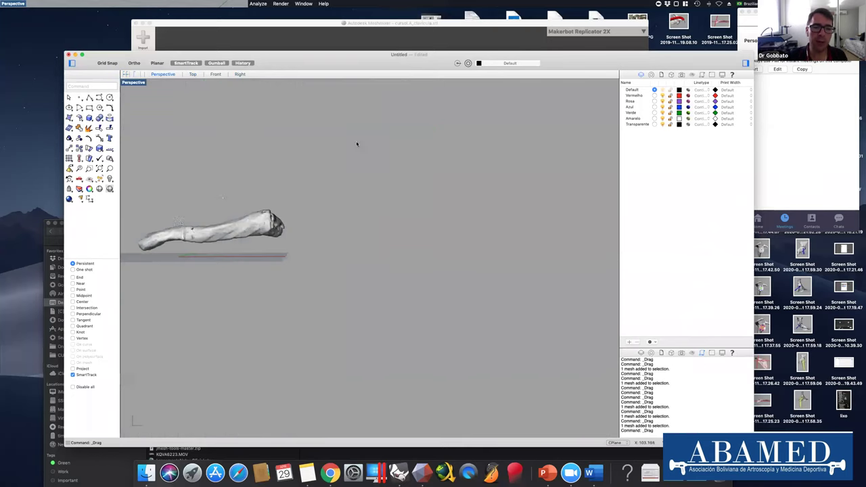
scroll(181, 223, up, 10)
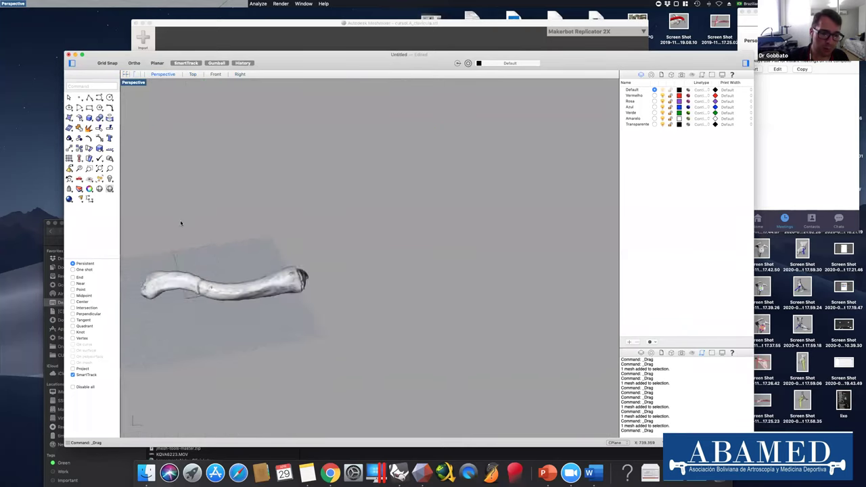
scroll(181, 223, down, 10)
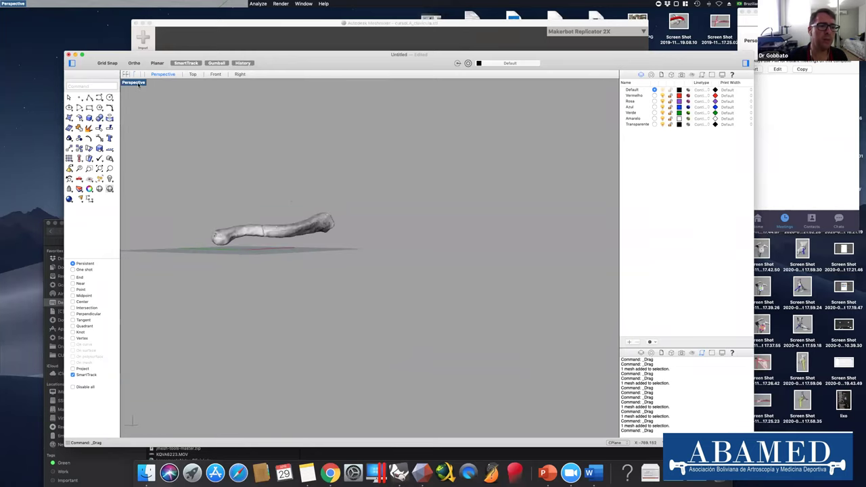
scroll(264, 183, down, 3)
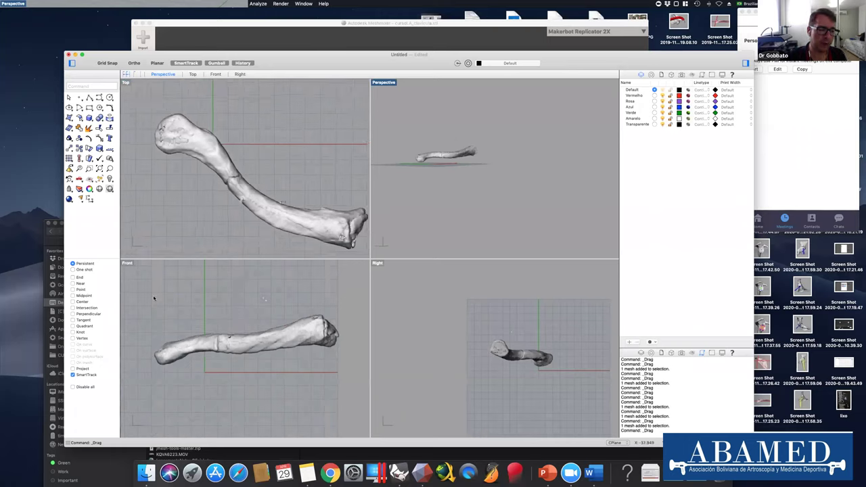
click(232, 357)
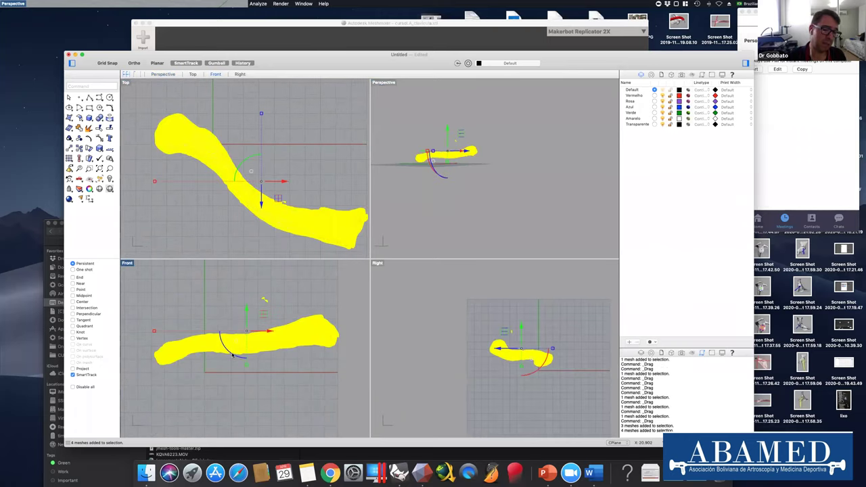
drag(232, 356, 233, 352)
key(Escape)
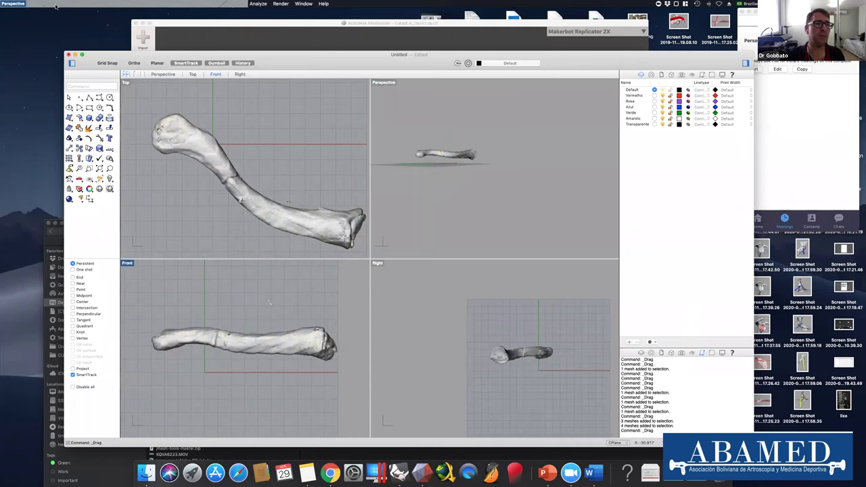
Make the Vermelho layer current and start a file import, bringing up the list of recent folders.
click(54, 3)
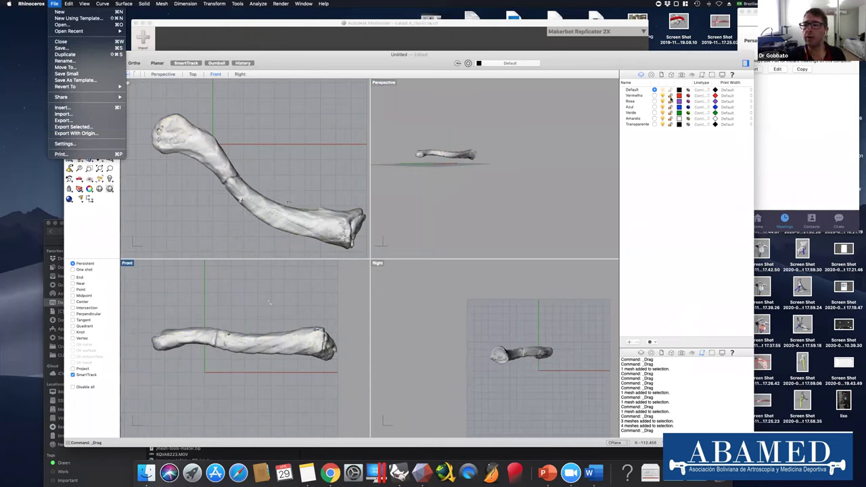
click(654, 96)
click(51, 3)
click(54, 3)
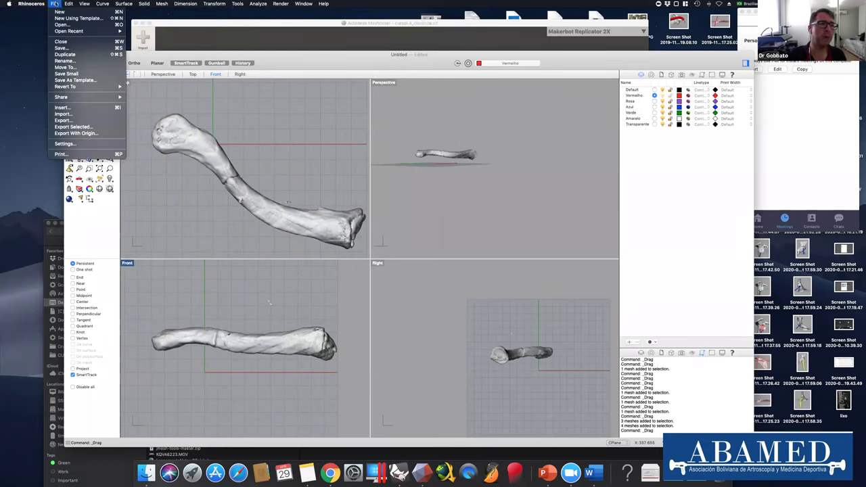
click(75, 115)
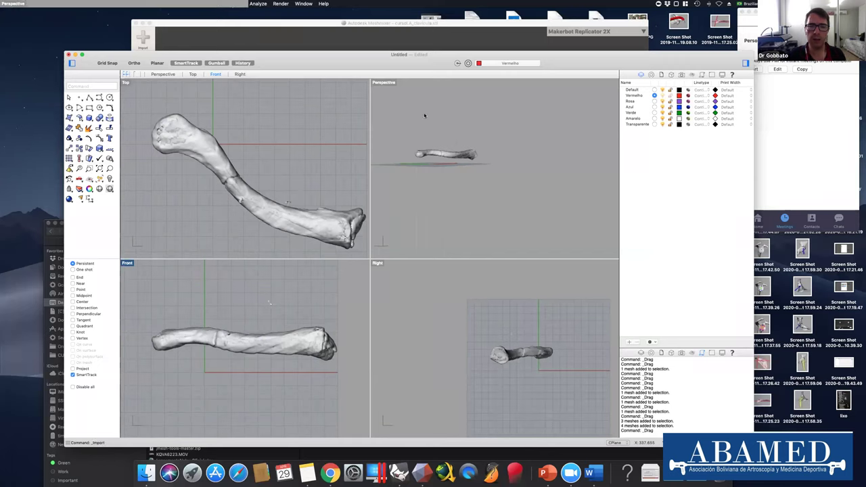
click(426, 88)
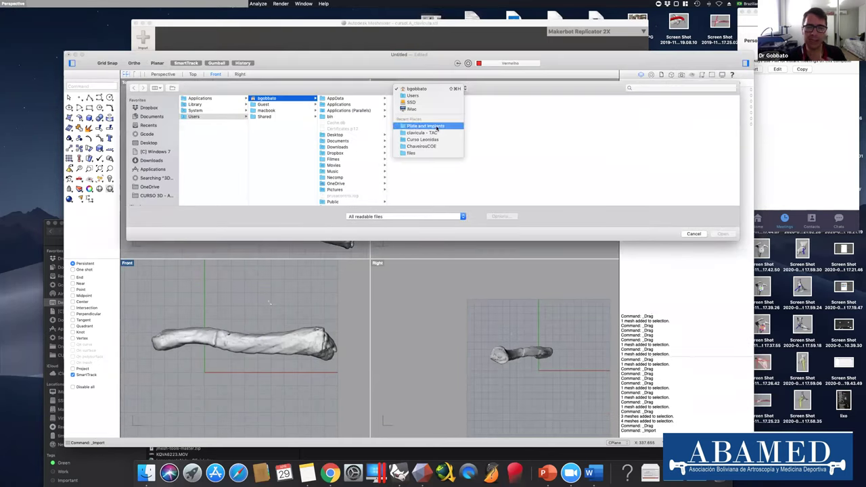
Import "Placas Clavicula Ortopedia Sao Jose ESQUERDAS 10x.stl" from the Plate and Implants folder, using centimeters as STL model units.
click(435, 126)
scroll(281, 169, down, 2)
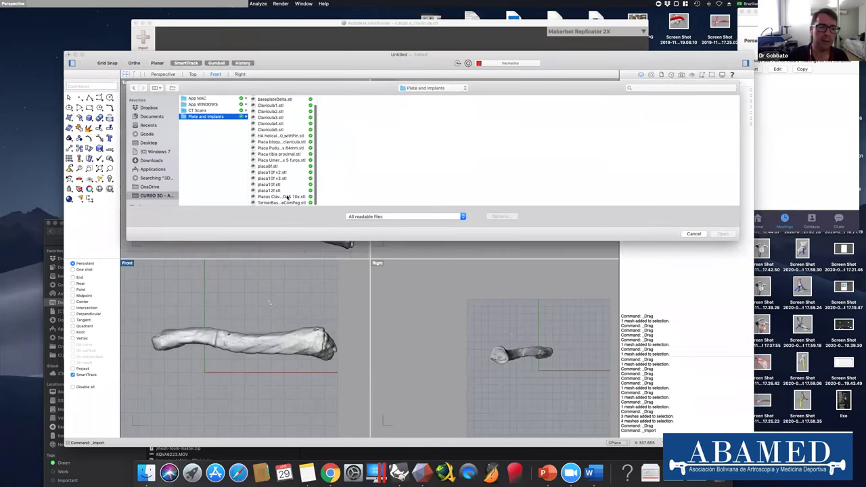
click(280, 196)
click(722, 234)
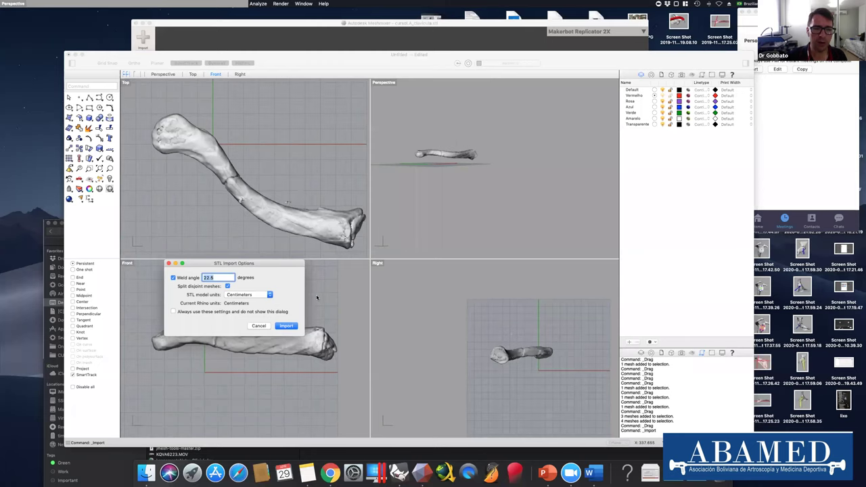
key(Return)
Group all the imported plate and screw meshes into a single object.
scroll(534, 191, down, 5)
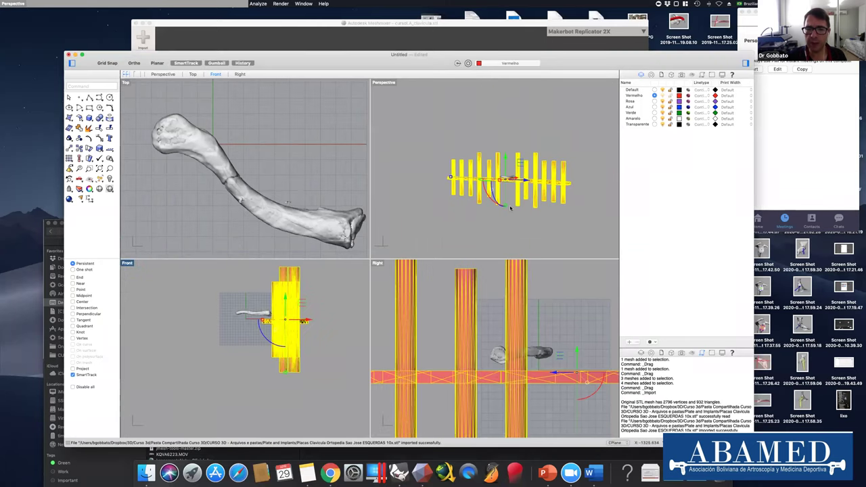
key(Escape)
click(545, 184)
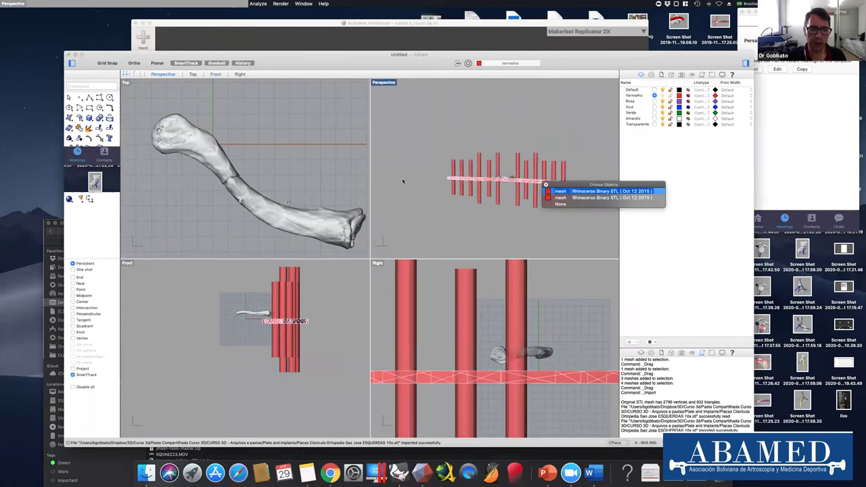
key(Escape)
drag(254, 264, 319, 389)
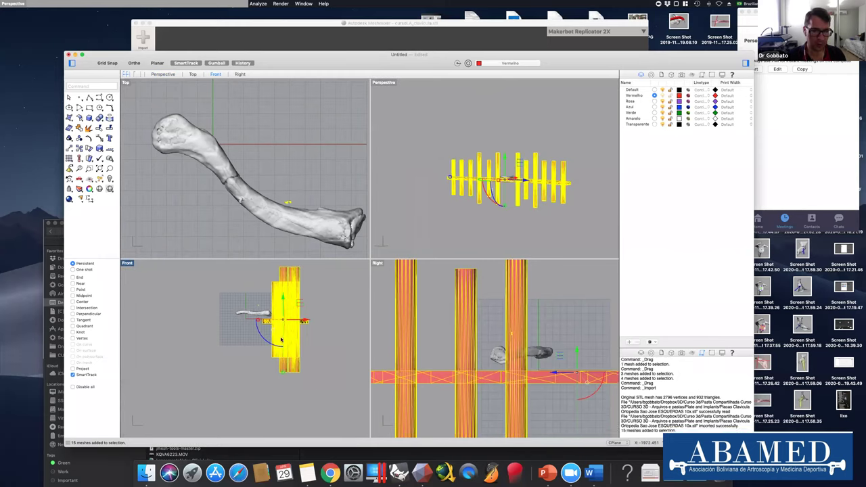
key(super+g)
Scale the plate group by a factor of 0.1 in each of its three directions.
click(259, 321)
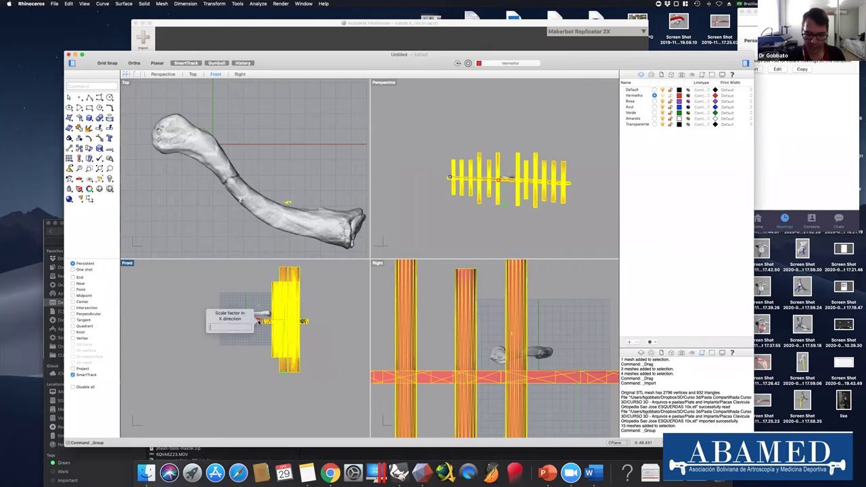
text(0.1)
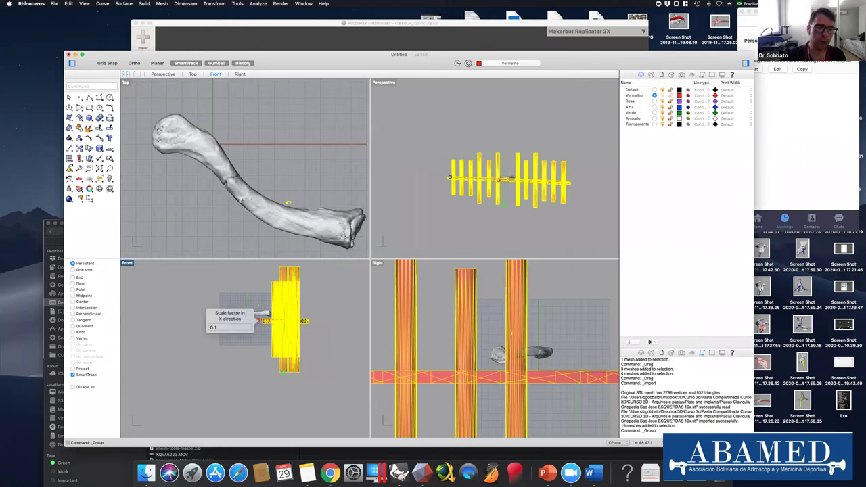
key(Return)
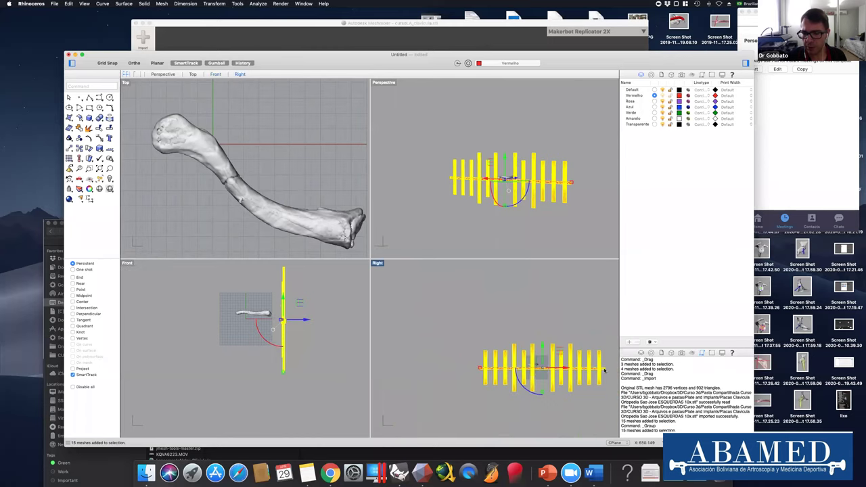
click(480, 369)
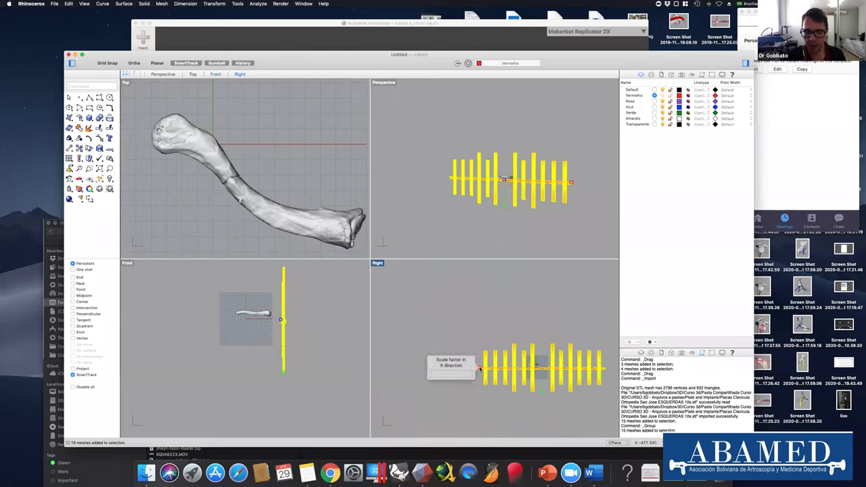
text(0.1)
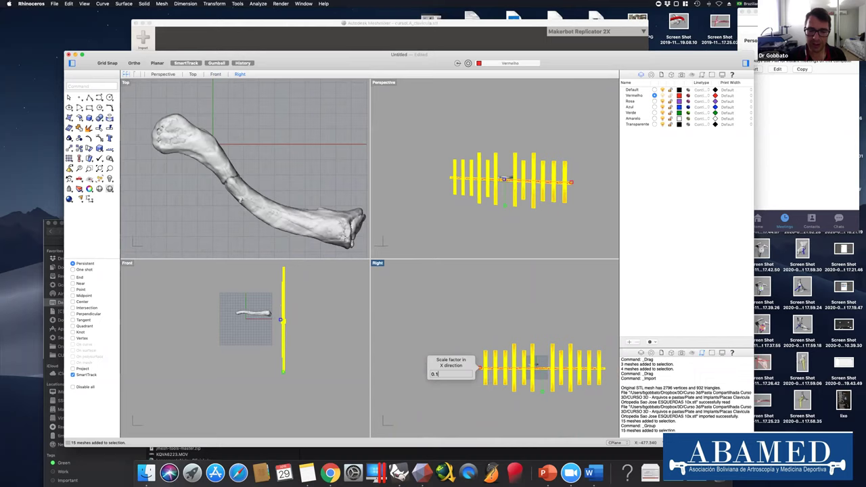
key(Return)
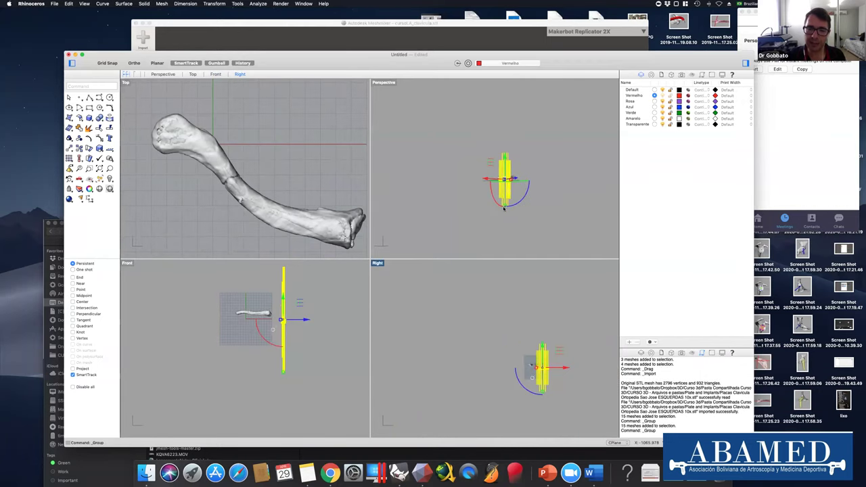
text(0.1)
key(Return)
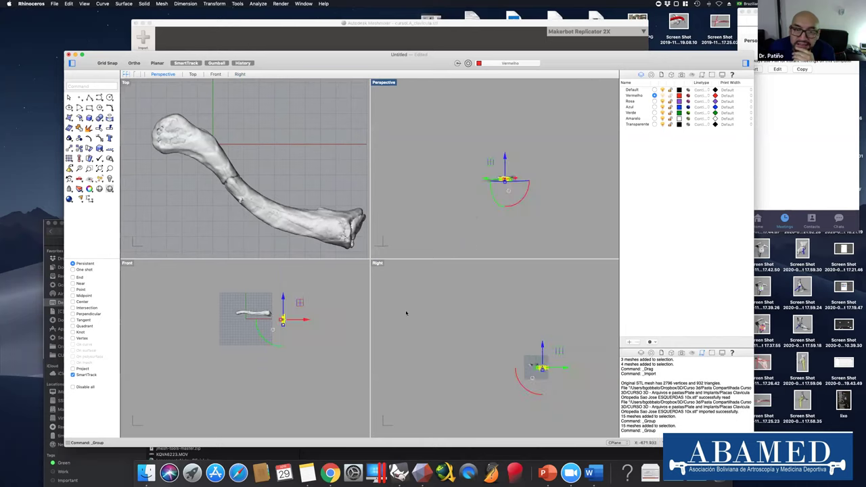
click(442, 322)
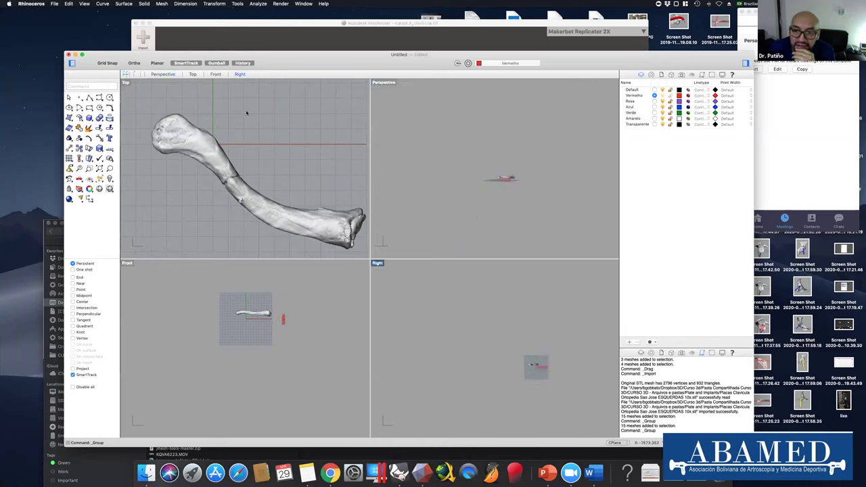
Rotate the plate group in the Top view and move it alongside the clavicle.
scroll(246, 113, down, 5)
click(298, 180)
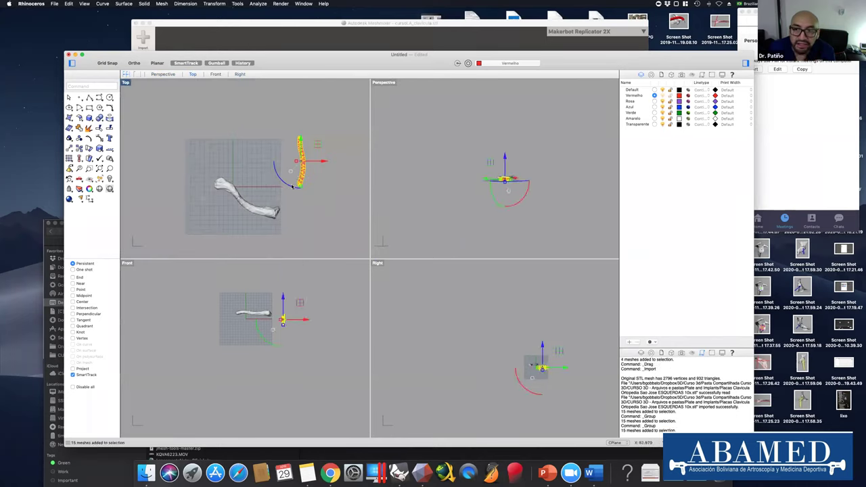
mouse_move(293, 187)
mouse_down()
mouse_move(298, 178)
mouse_move(247, 178)
mouse_move(288, 195)
mouse_up()
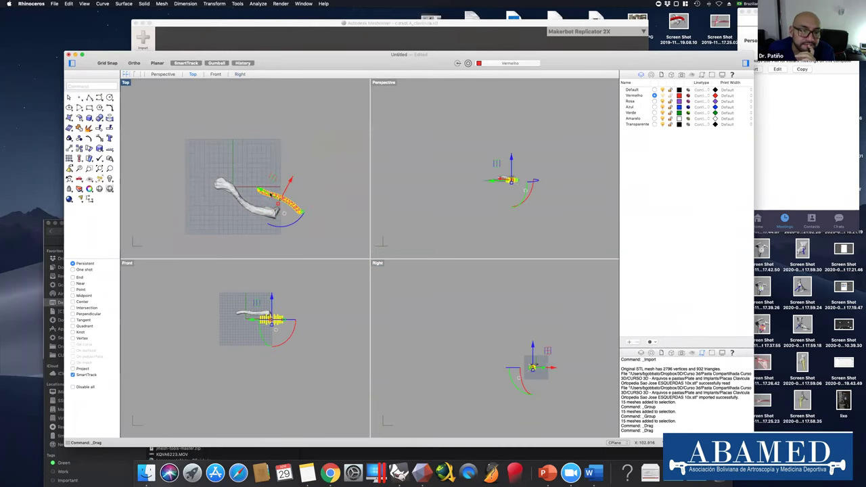
click(300, 303)
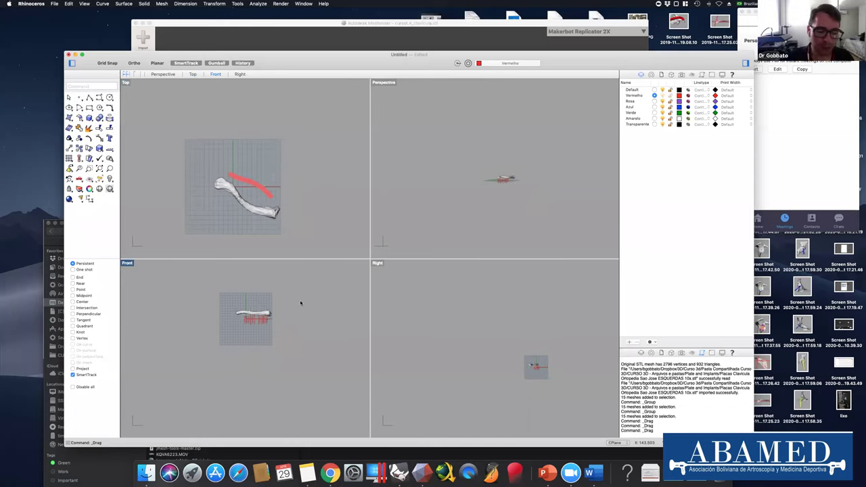
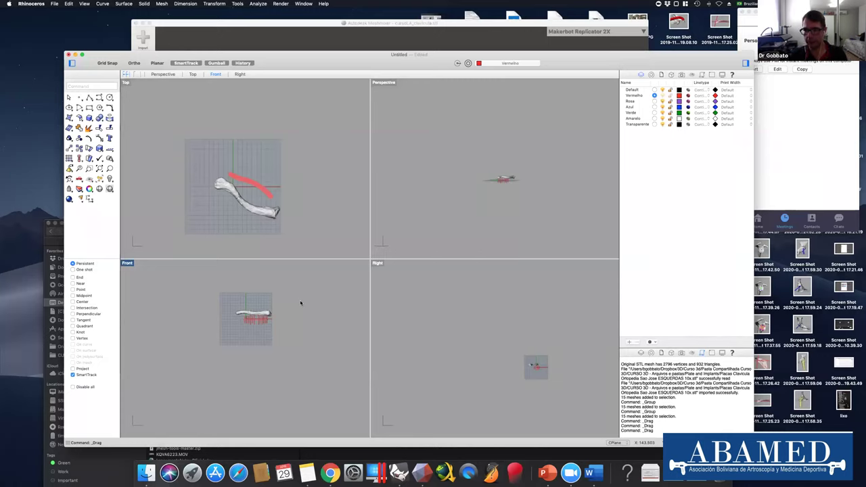
Raise the plate group to the bone's level in the Front view, and move and turn it over the clavicle in the Top view.
scroll(256, 338, up, 5)
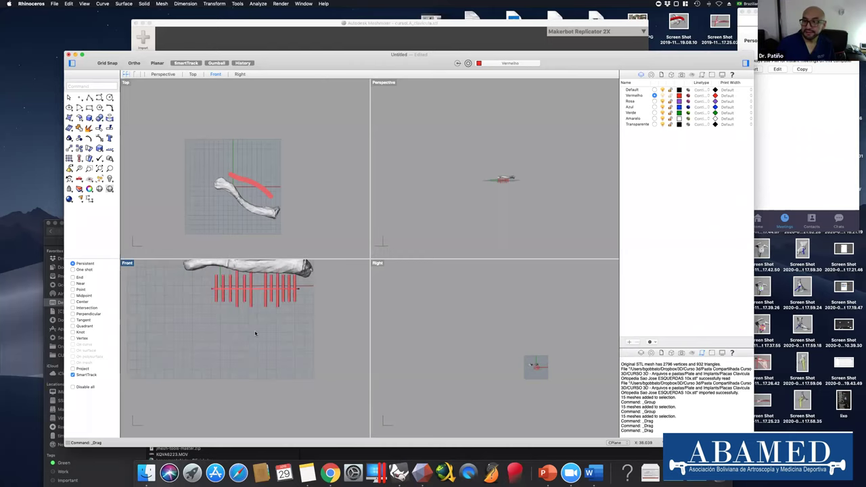
scroll(264, 332, up, 3)
click(254, 308)
mouse_move(252, 294)
mouse_down()
mouse_move(251, 271)
mouse_move(274, 289)
mouse_move(259, 288)
mouse_up()
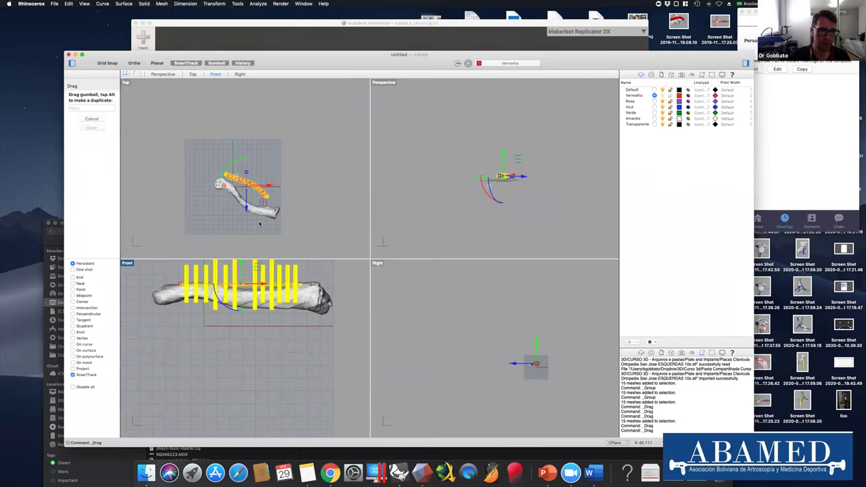
scroll(233, 208, up, 2)
drag(249, 200, 216, 197)
click(217, 198)
key(Escape)
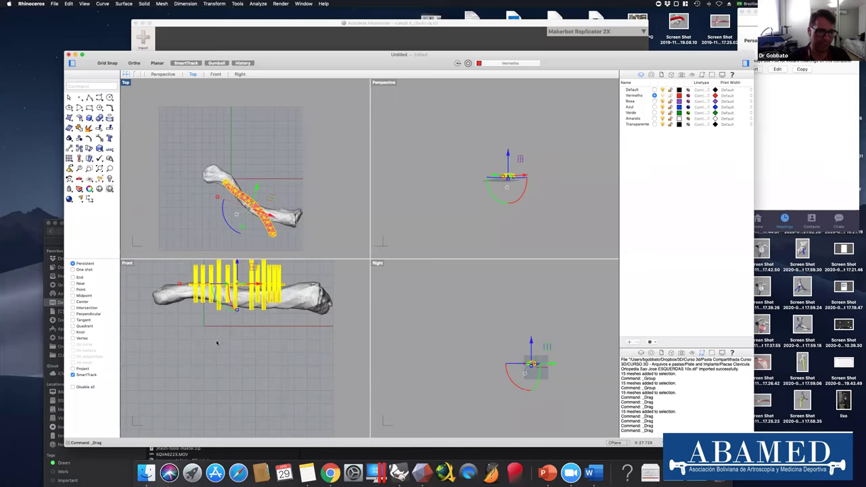
Try rotating the plate group by 90 degrees around the Y axis in the Front view, and undo the rotation.
scroll(217, 343, up, 3)
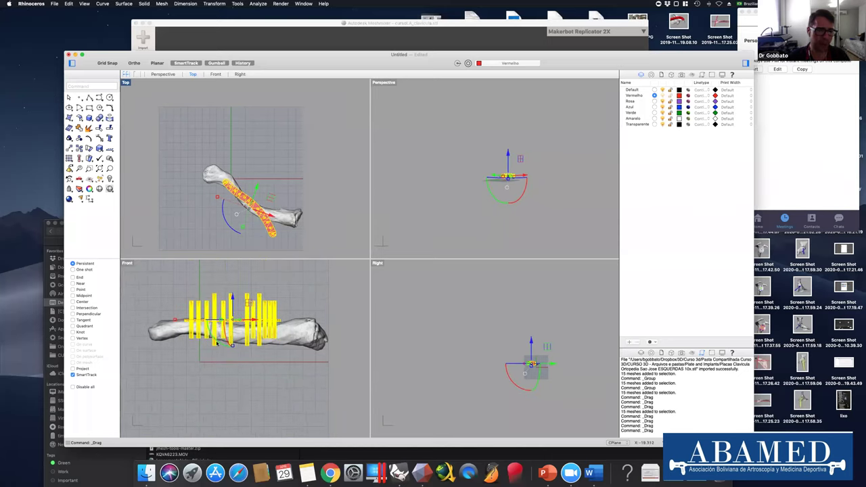
click(217, 342)
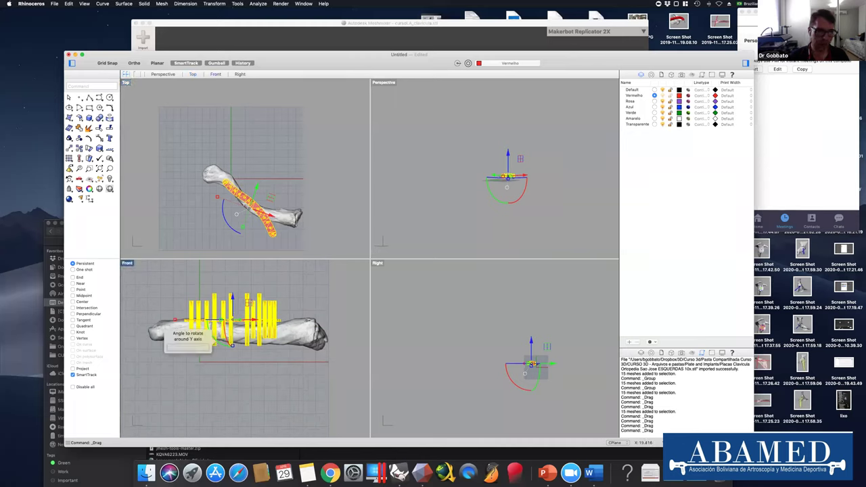
text(90)
key(Return)
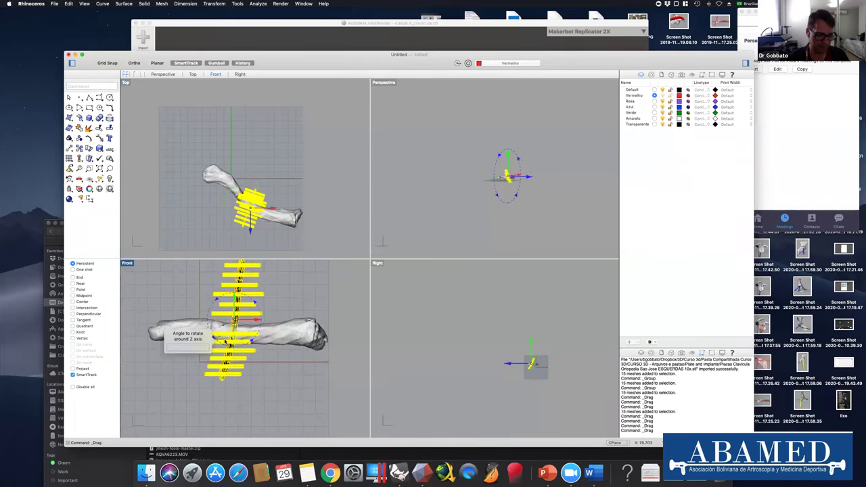
key(super+z)
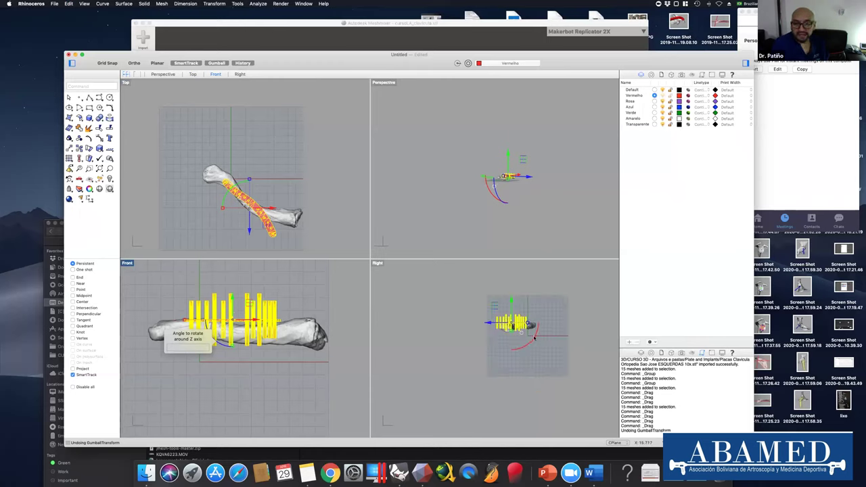
Rotate the plate group by 180 degrees around the X axis in the Right view.
click(534, 337)
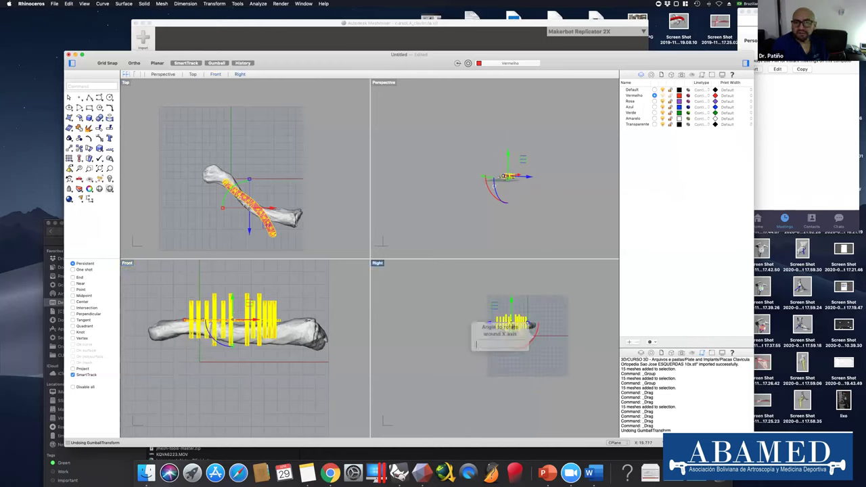
text(180)
key(Return)
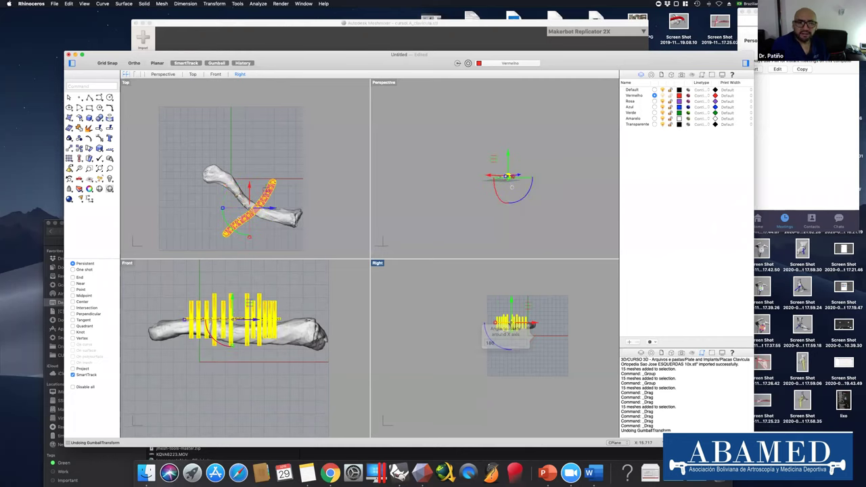
key(Escape)
Tilt the plate group in the Front view and turn and shift it in the Top view so it follows the clavicle's curve.
click(238, 322)
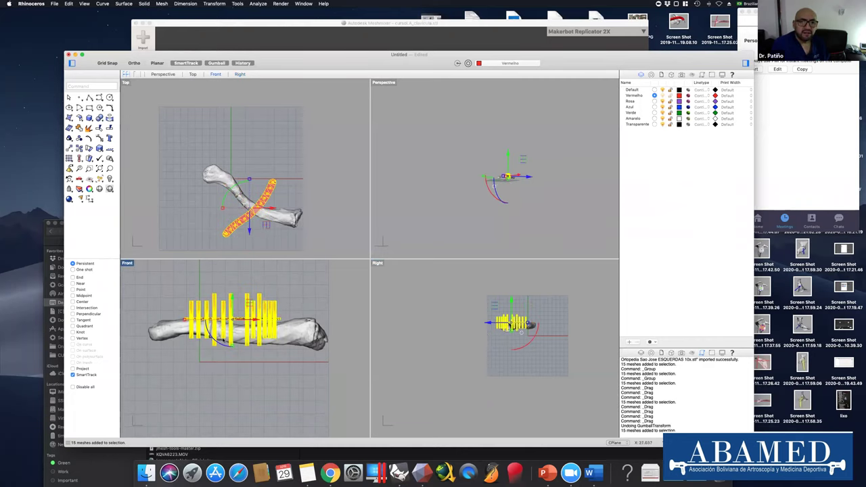
drag(218, 344, 218, 346)
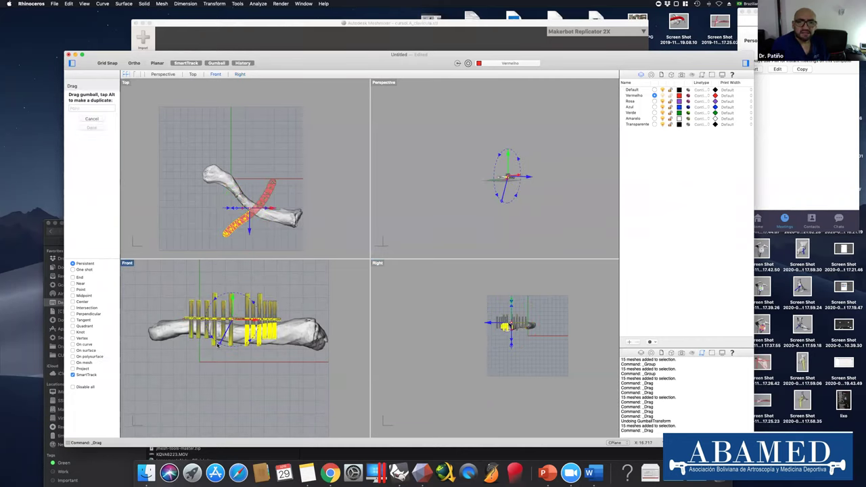
drag(236, 299, 235, 298)
drag(245, 222, 241, 196)
click(331, 224)
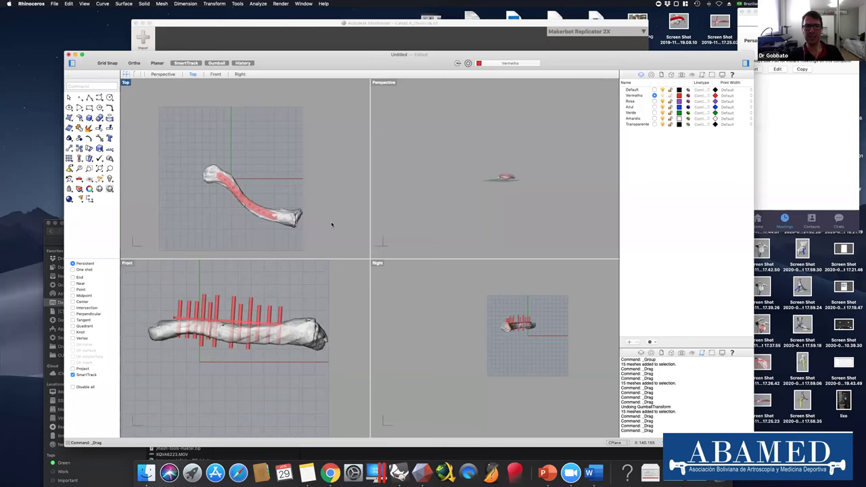
Examine how the plate fits the clavicle and where its screws pass in the Top, Perspective and Front views.
scroll(332, 224, up, 5)
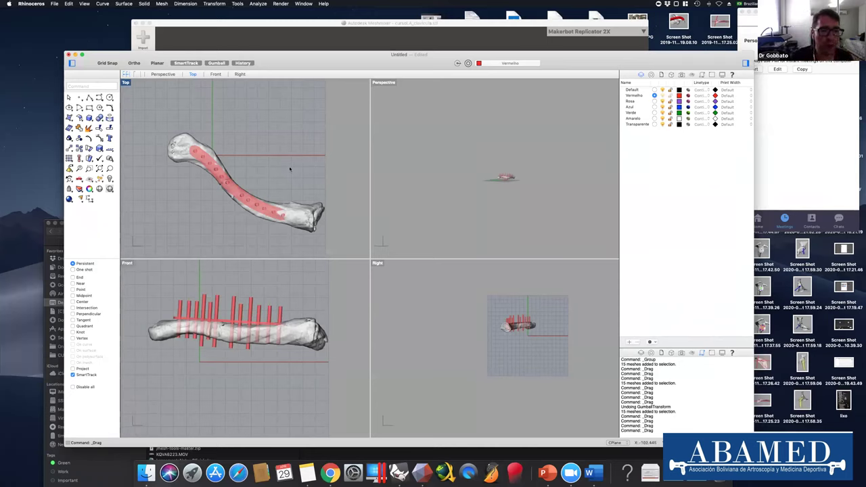
scroll(251, 190, up, 3)
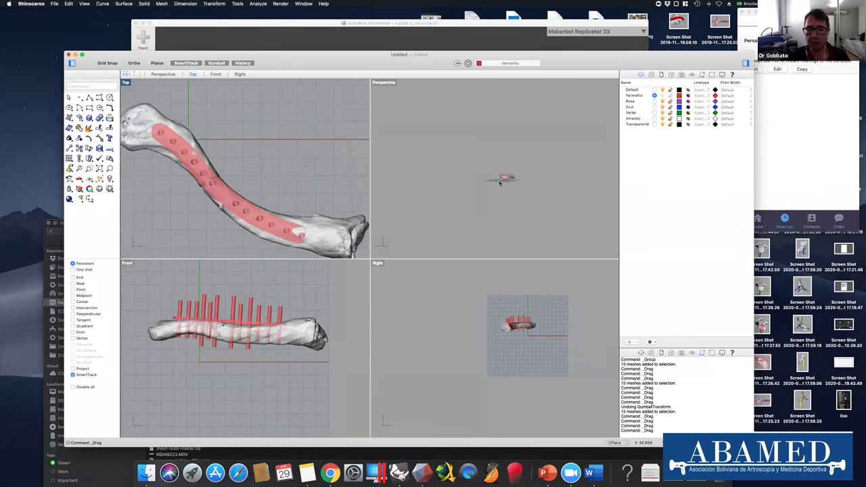
scroll(502, 177, up, 5)
scroll(505, 174, down, 5)
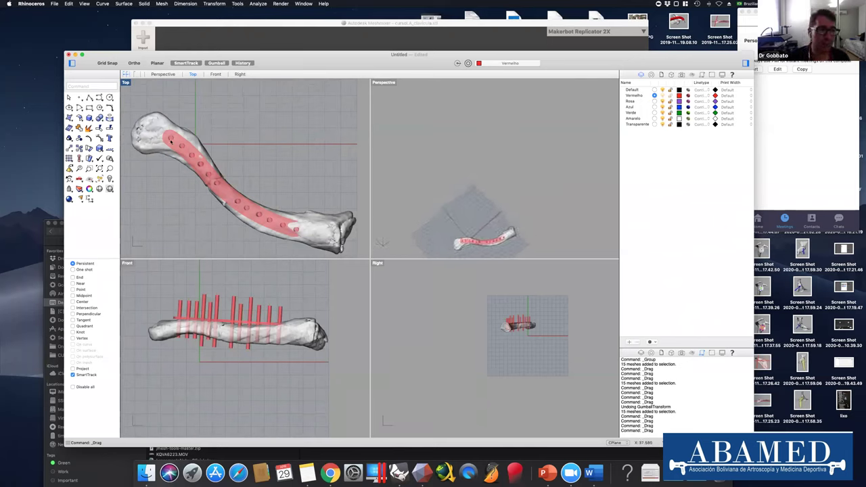
scroll(274, 326, up, 5)
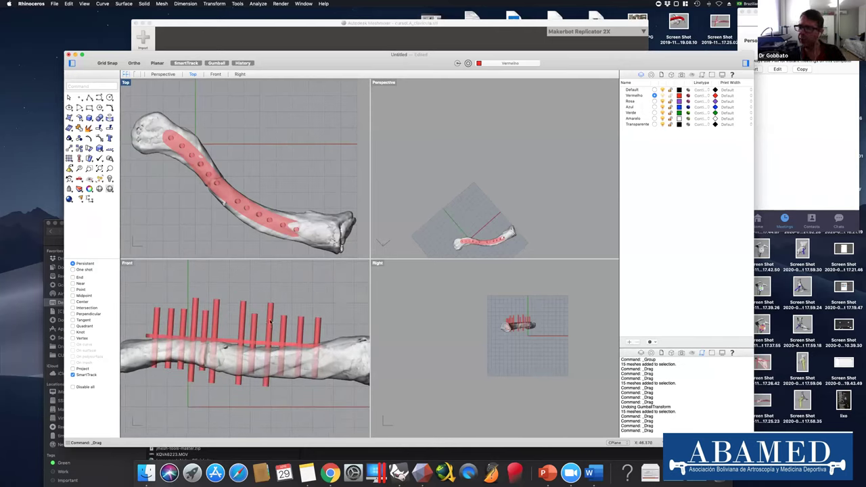
click(270, 323)
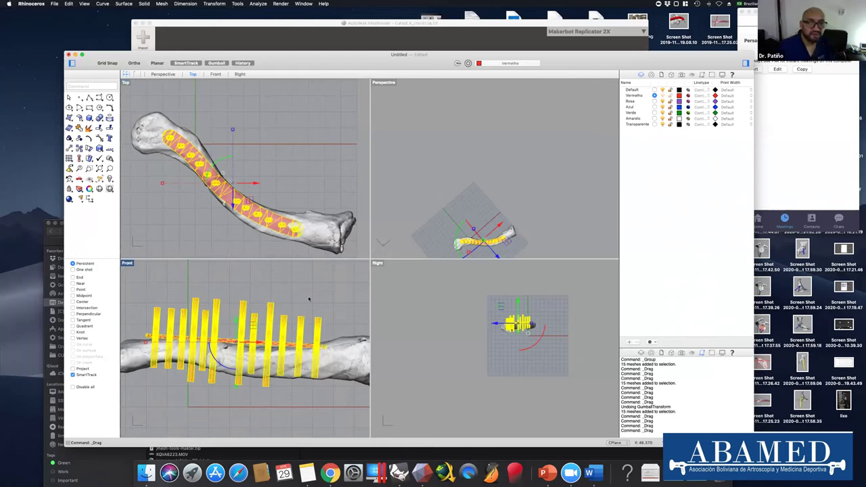
click(294, 222)
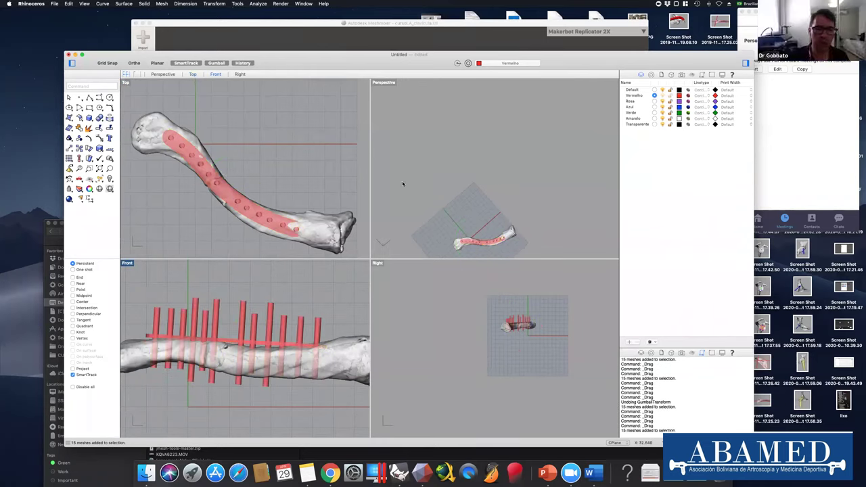
Ungroup the plate and screw assembly completely and delete the plate, keeping the bone fragments and screws.
right_drag(404, 185, 481, 156)
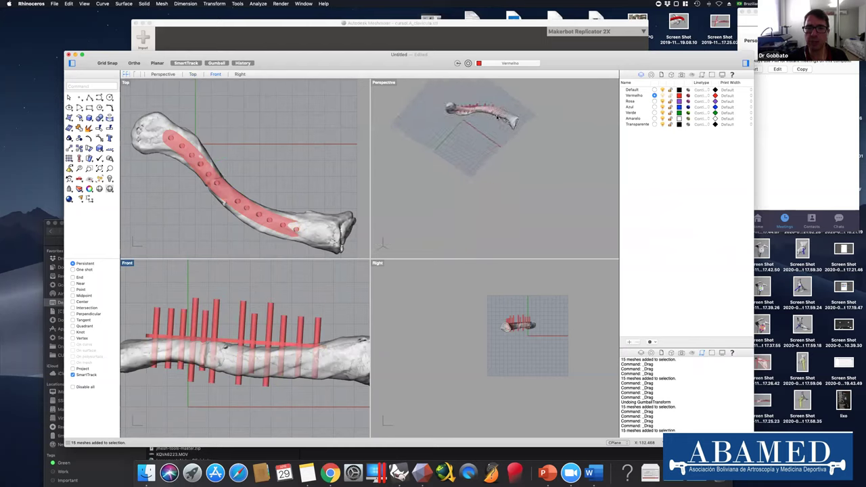
scroll(494, 122, up, 5)
right_drag(496, 117, 435, 135)
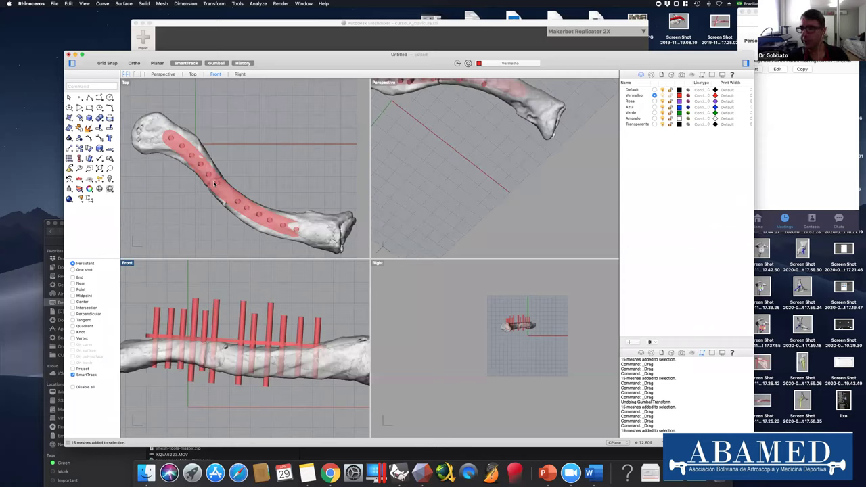
scroll(194, 228, down, 3)
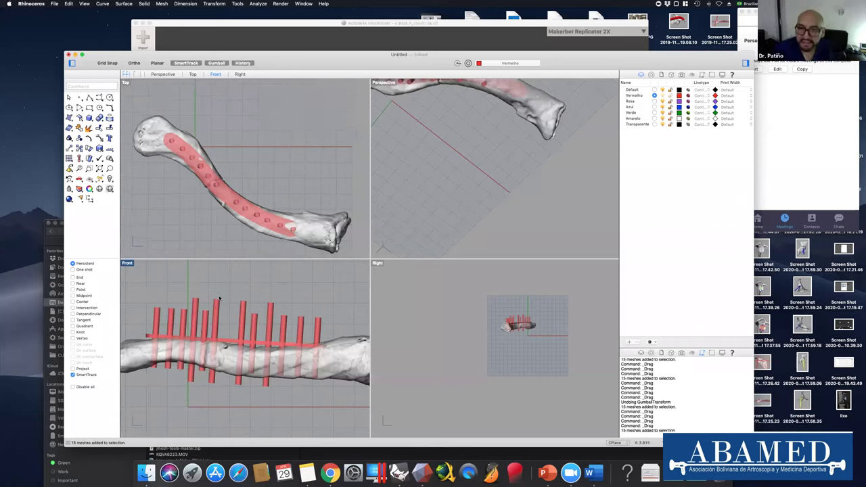
scroll(219, 297, down, 3)
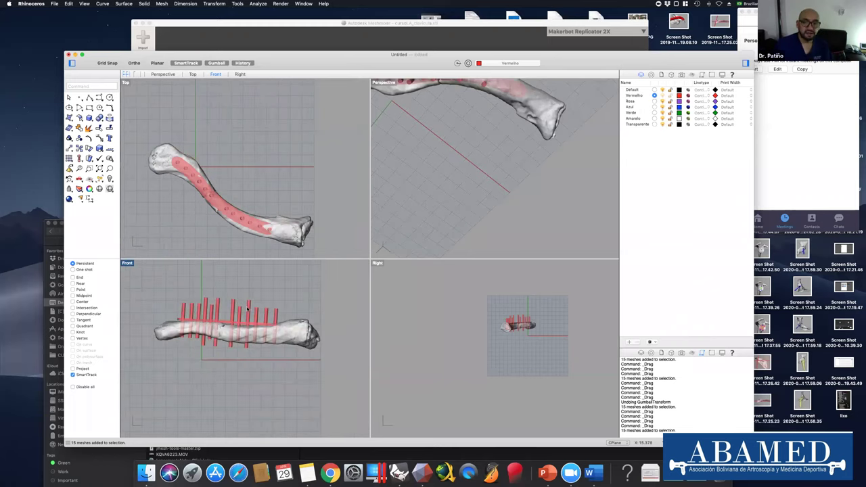
scroll(247, 309, left, 2)
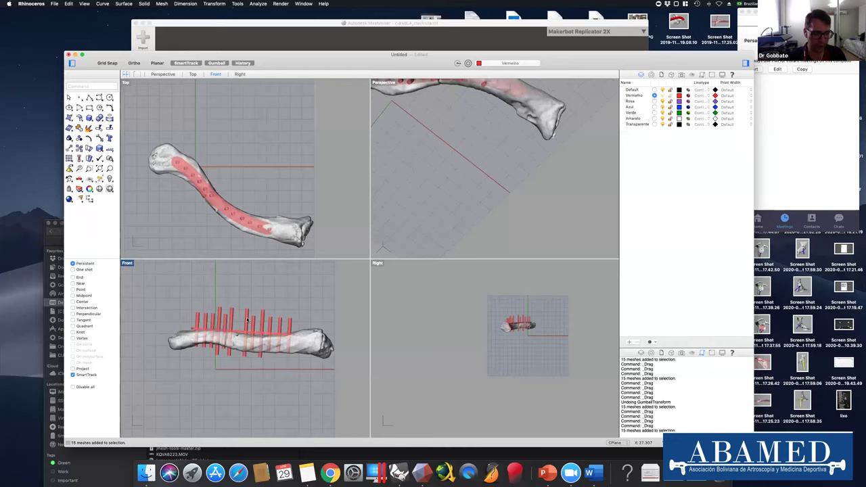
click(247, 320)
key(super+shift+g)
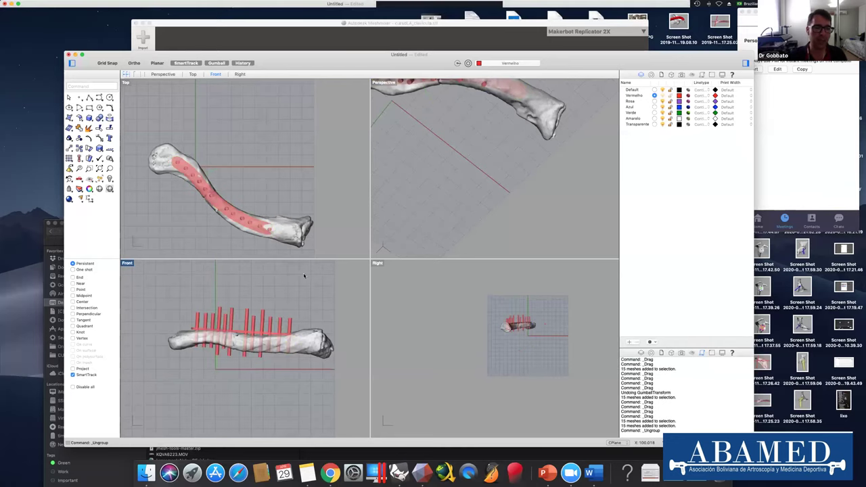
click(239, 330)
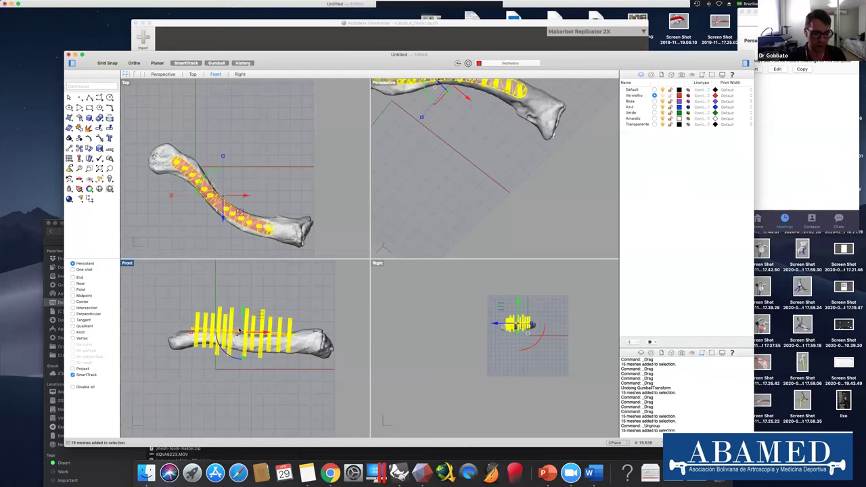
key(super+shift+g)
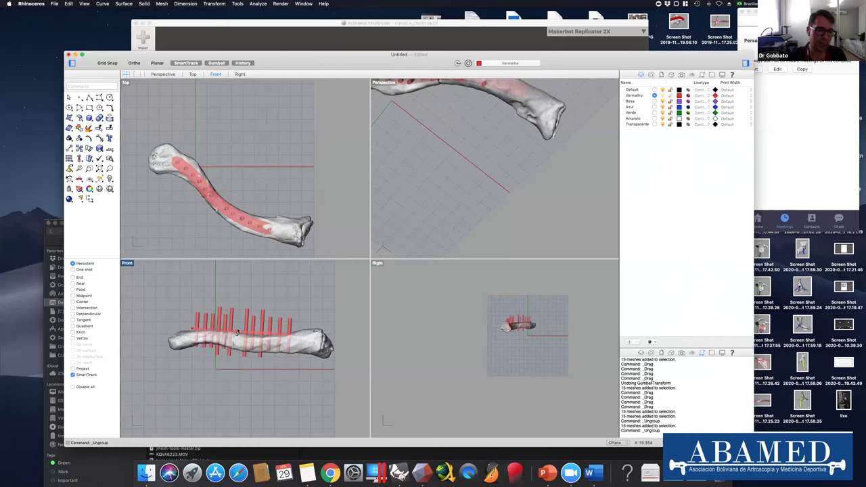
click(271, 345)
key(Delete)
Delete the bone fragment with the notched end, keeping the rounded-end fragment.
right_drag(485, 118, 325, 183)
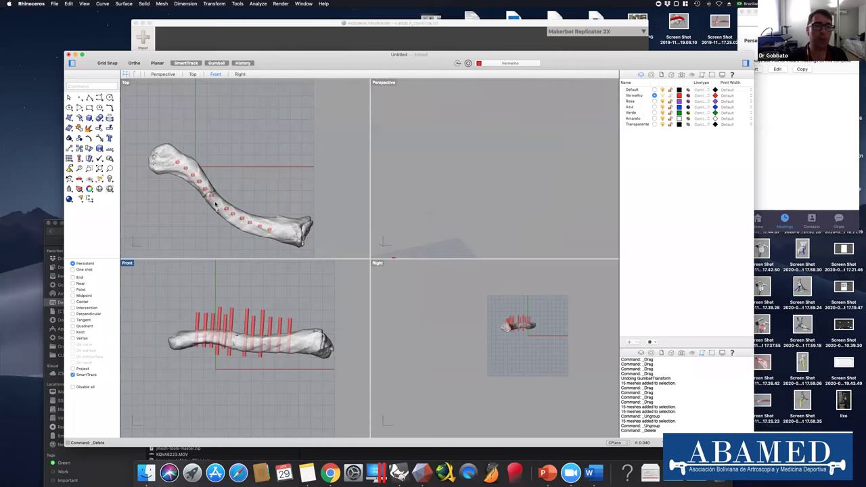
scroll(215, 204, up, 4)
scroll(215, 204, down, 2)
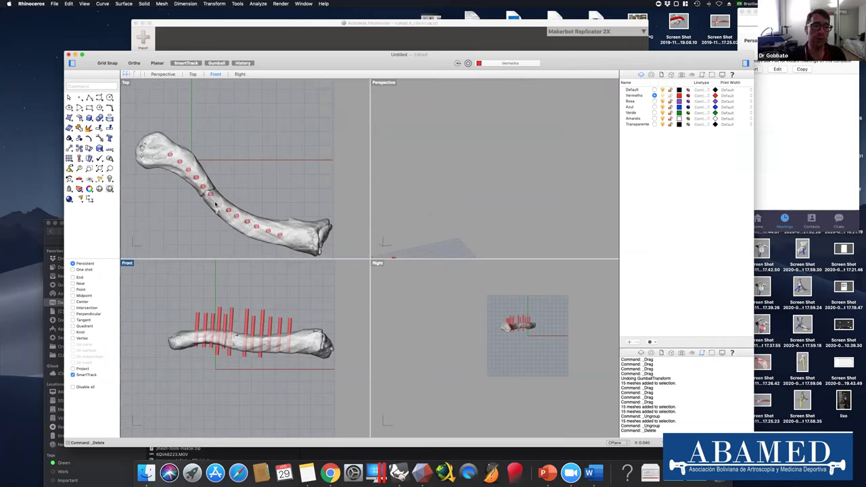
click(224, 197)
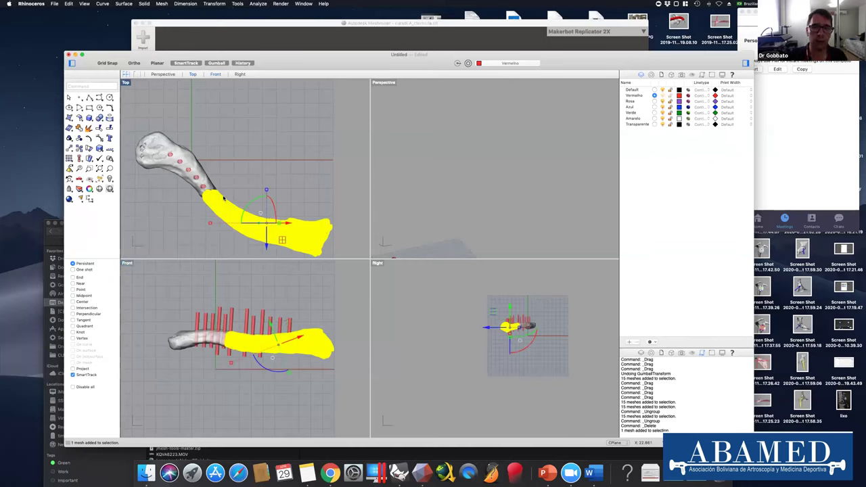
key(Delete)
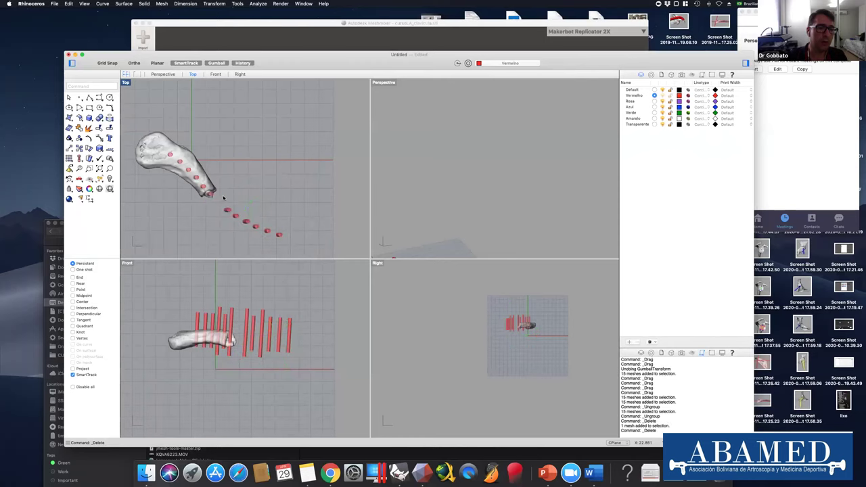
Delete the screw at the tip of the fracture end and the six screws beyond the remaining fragment.
click(211, 194)
key(Return)
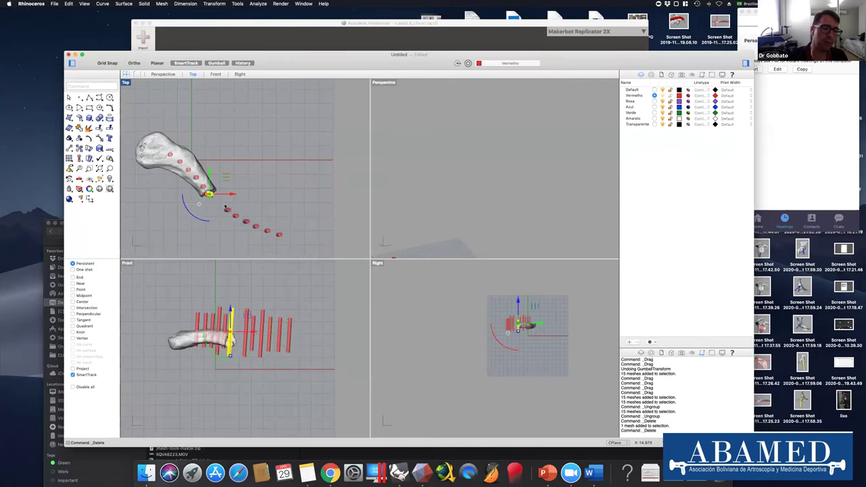
key(super+shift+g)
drag(224, 205, 309, 264)
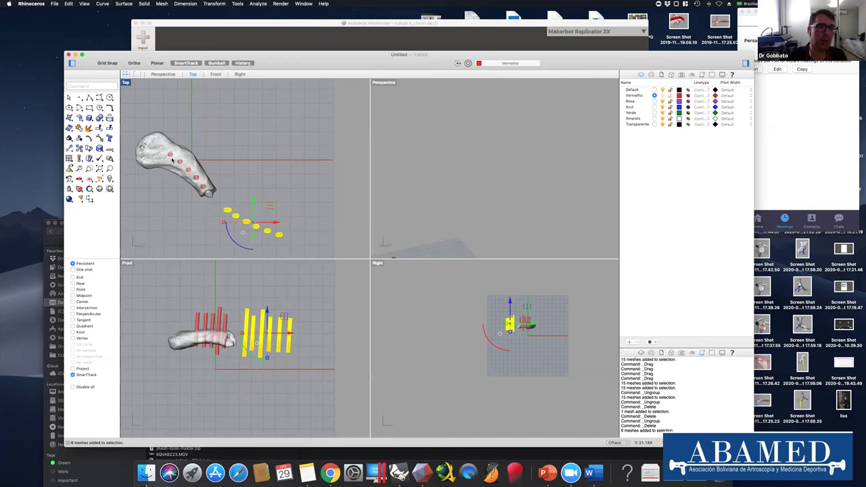
key(Delete)
Examine the screws nearest the fracture end of the bone in the Top, Front and Right views.
scroll(172, 160, up, 2)
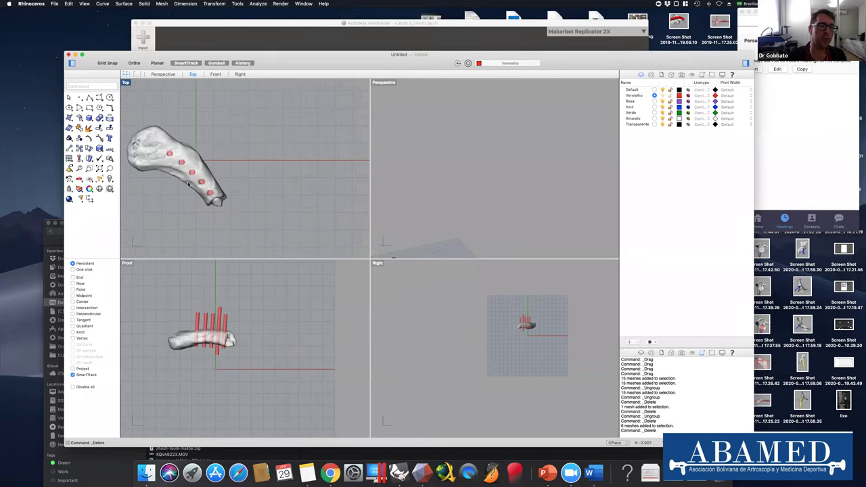
click(204, 182)
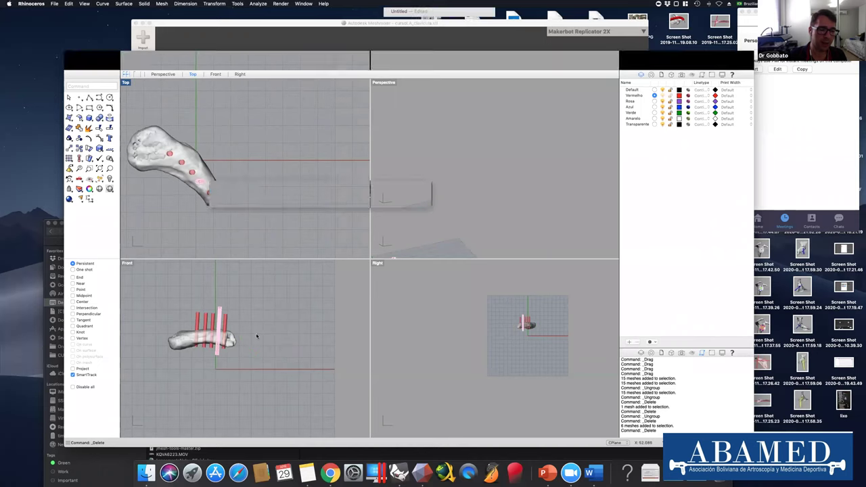
click(241, 318)
scroll(228, 317, up, 3)
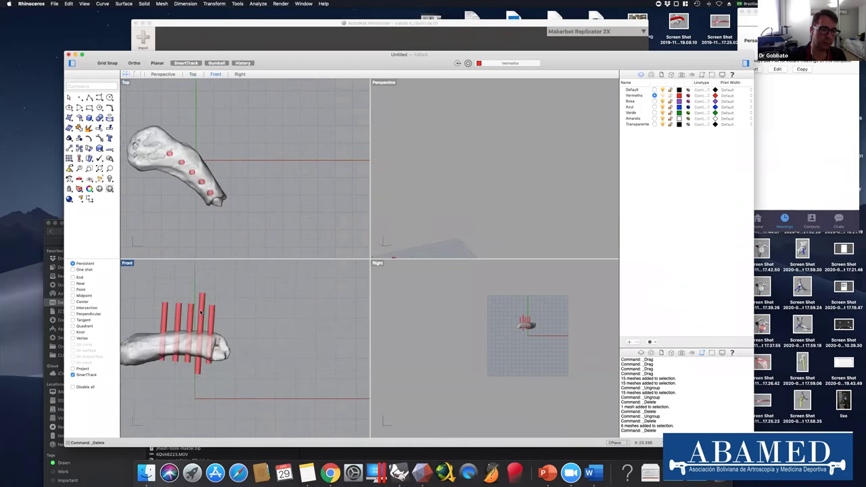
click(213, 309)
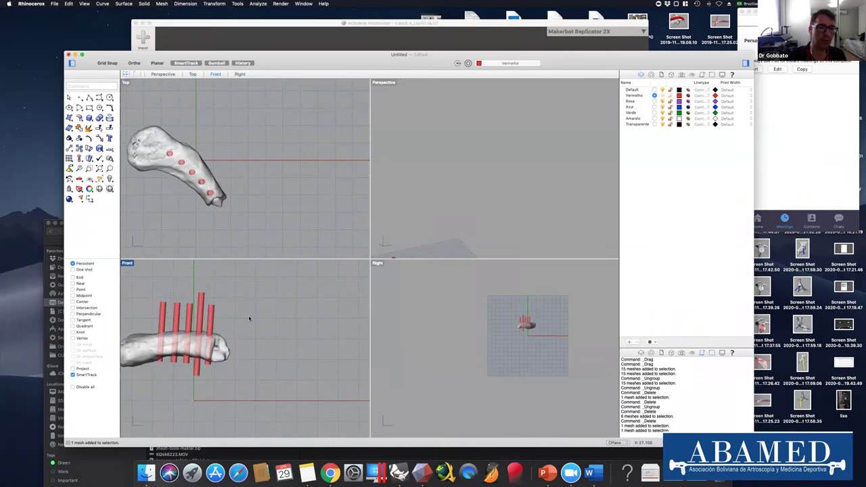
scroll(528, 314, up, 3)
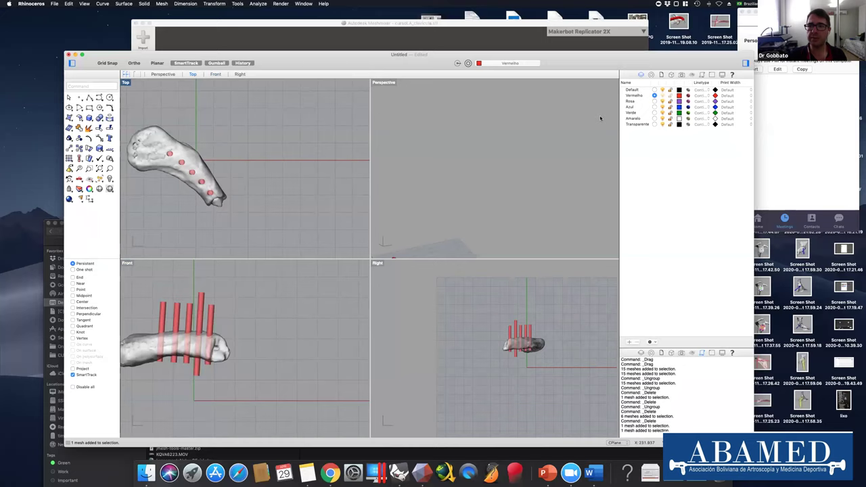
Make the Azul layer current and draw a corner-to-corner solid box over the fracture end of the bone.
click(654, 107)
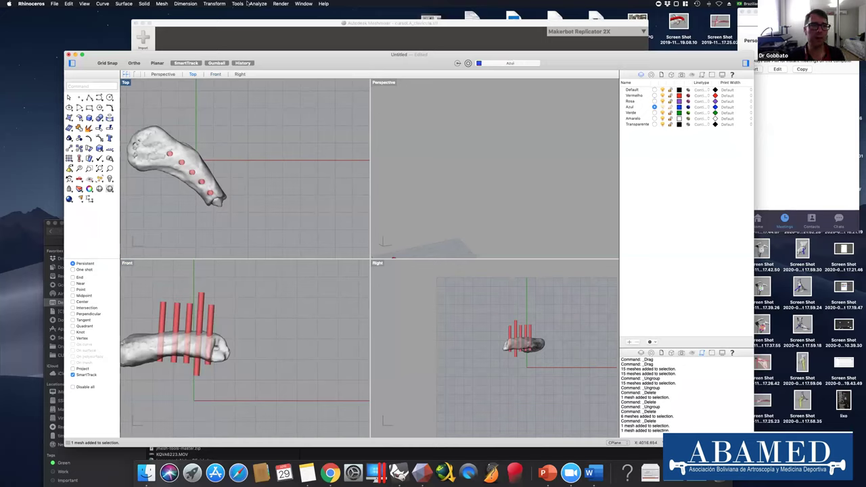
click(145, 3)
mouse_move(147, 12)
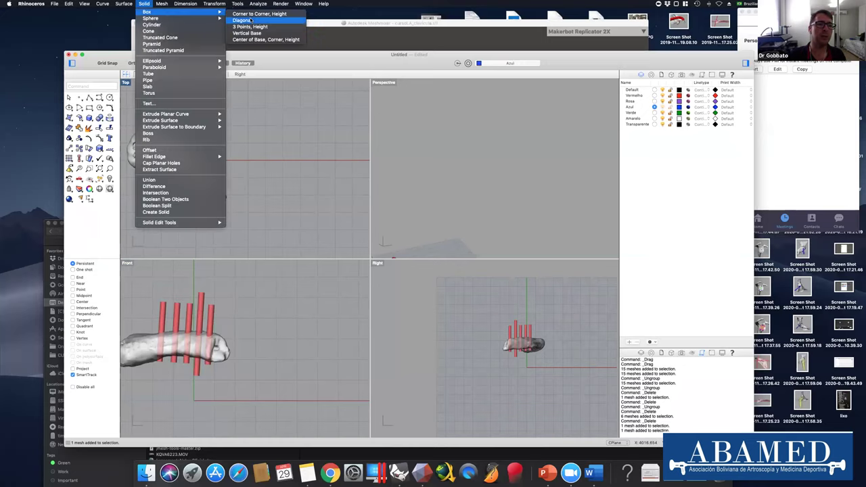
click(259, 13)
click(194, 160)
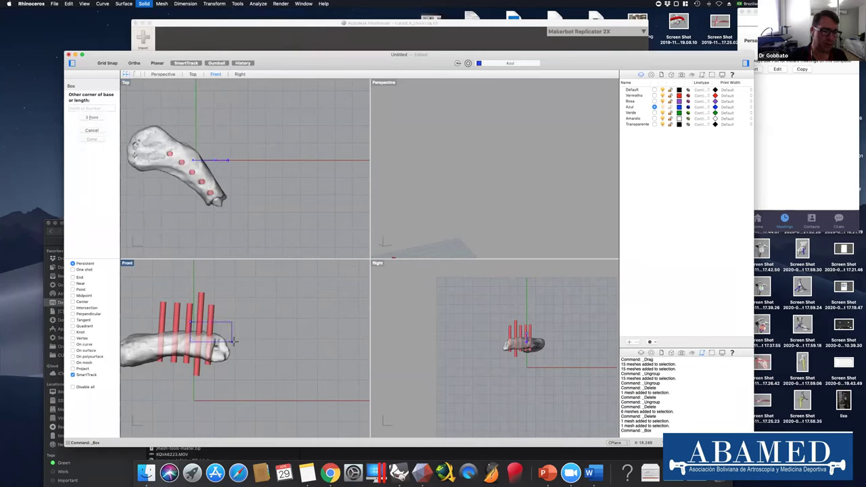
click(231, 218)
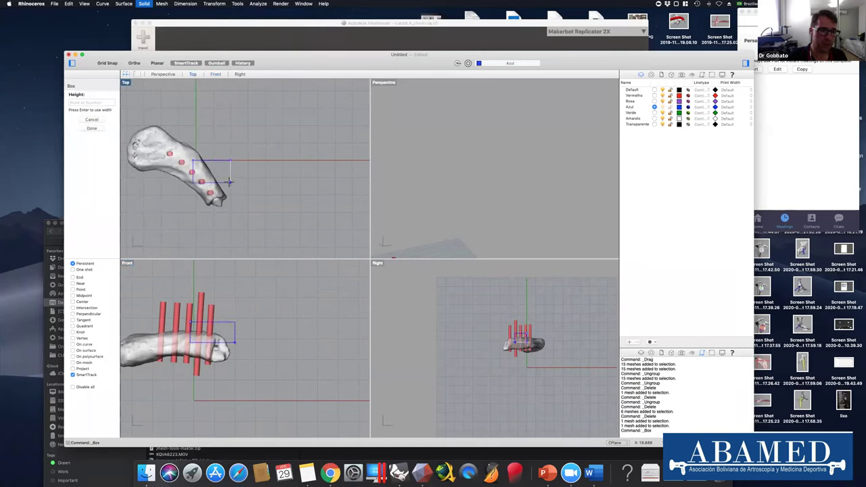
click(230, 180)
Rotate and shift the blue box to follow the bone's axis over the two screws nearest the fracture, and check its placement.
drag(230, 179, 197, 182)
click(525, 343)
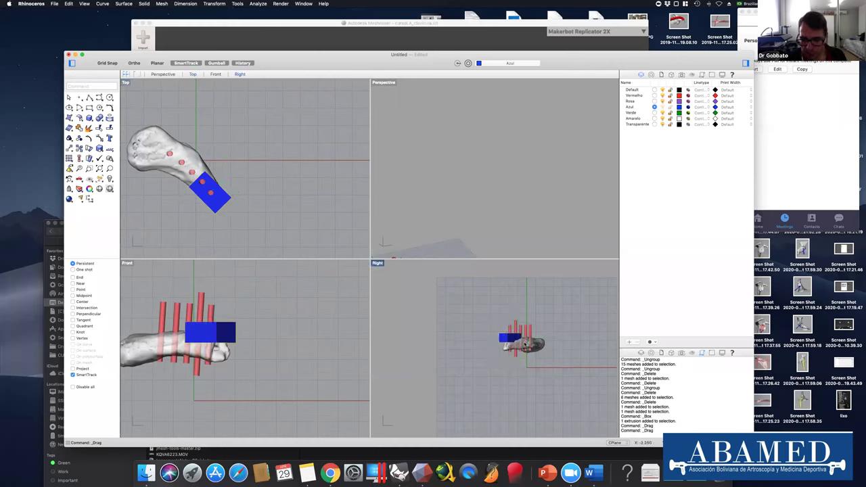
key(super+shift+e)
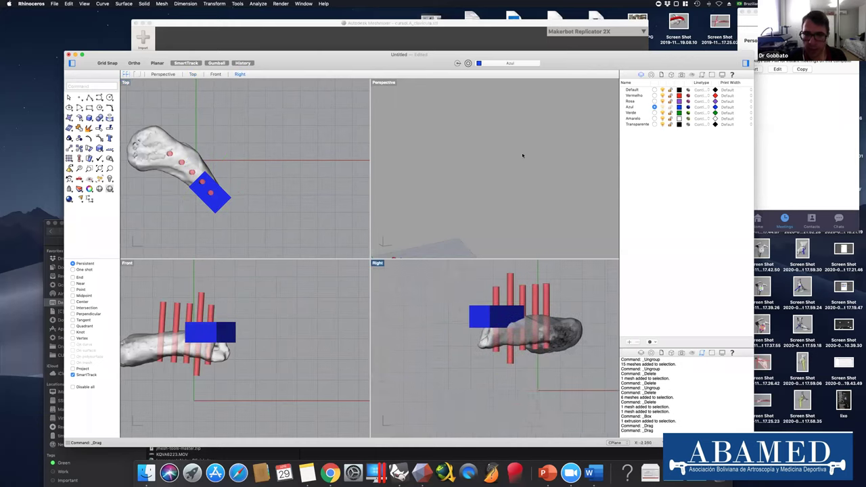
scroll(473, 224, up, 6)
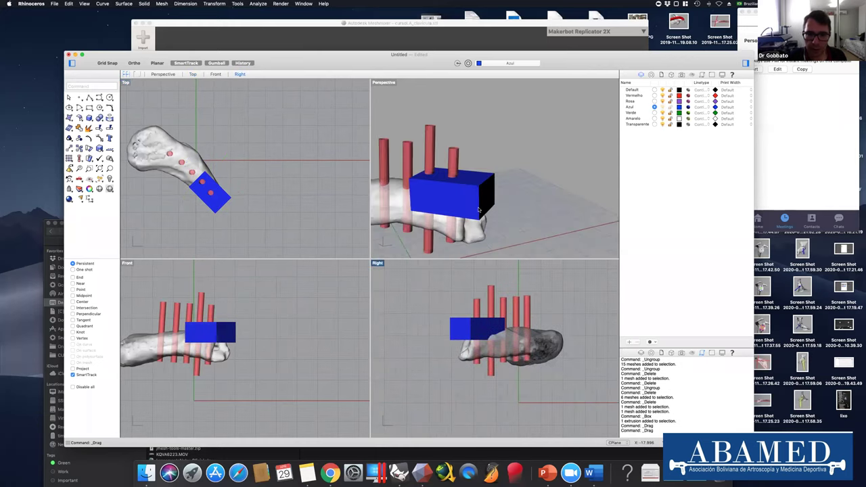
scroll(479, 210, down, 10)
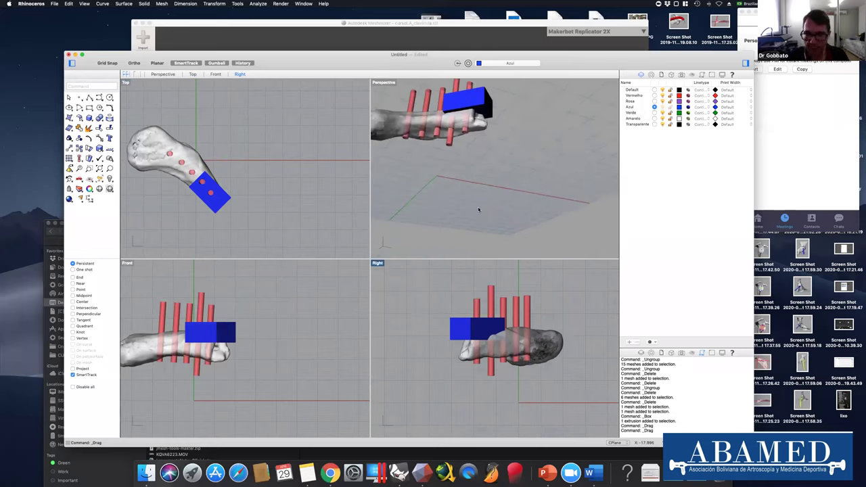
scroll(508, 125, down, 8)
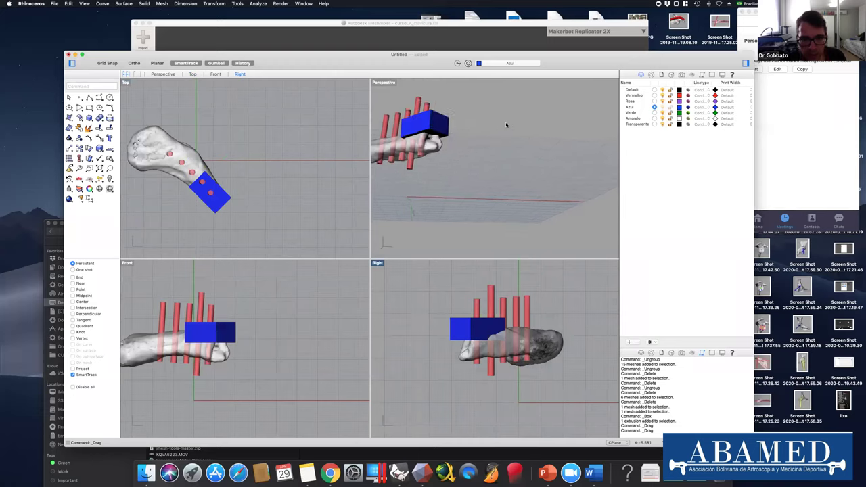
scroll(506, 125, down, 3)
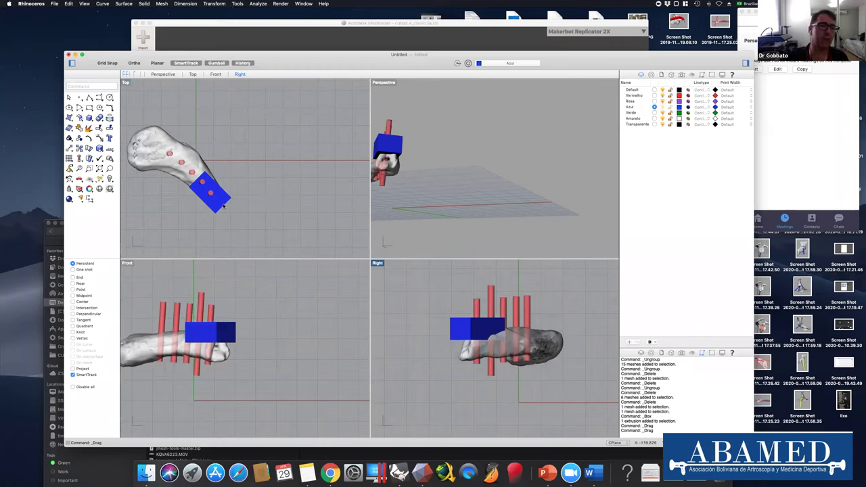
Subtract the bone fragment and the two screws passing through the blue box from the box with a mesh Boolean difference, deleting the inputs.
click(222, 193)
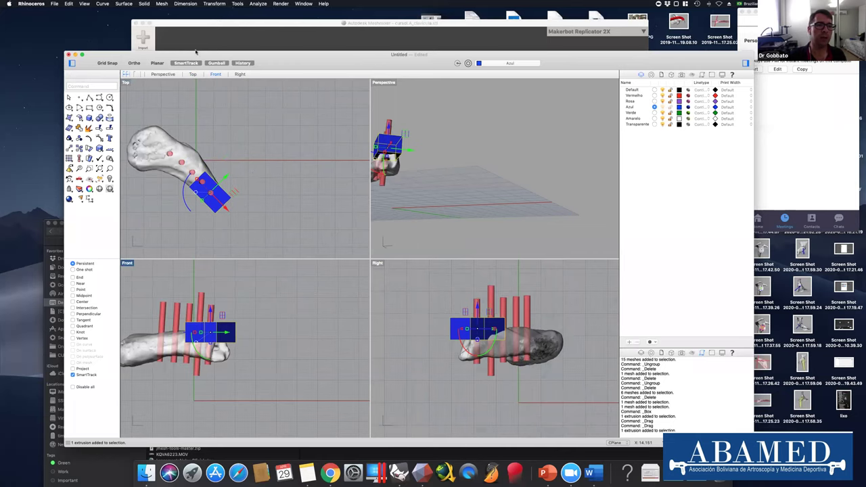
click(184, 4)
mouse_move(214, 3)
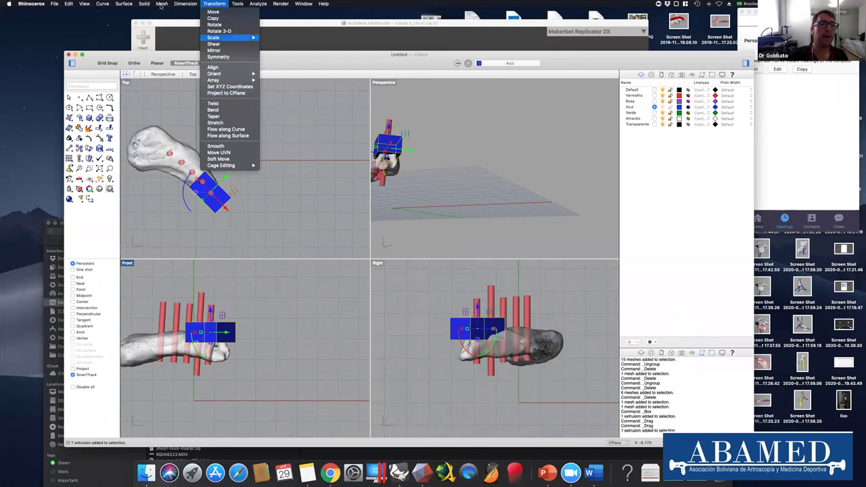
mouse_move(162, 4)
mouse_move(184, 82)
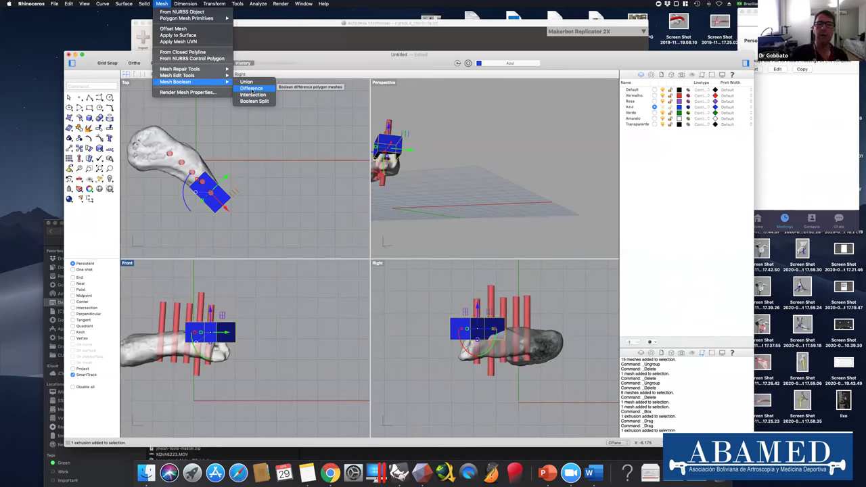
click(252, 89)
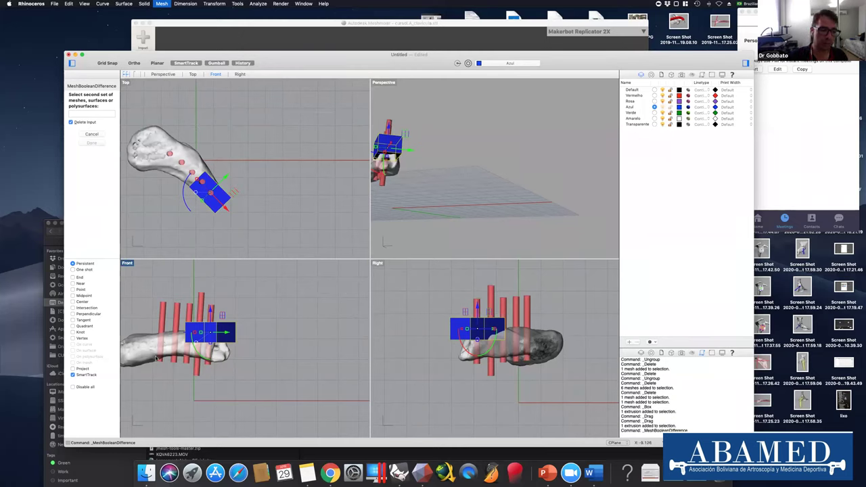
click(146, 335)
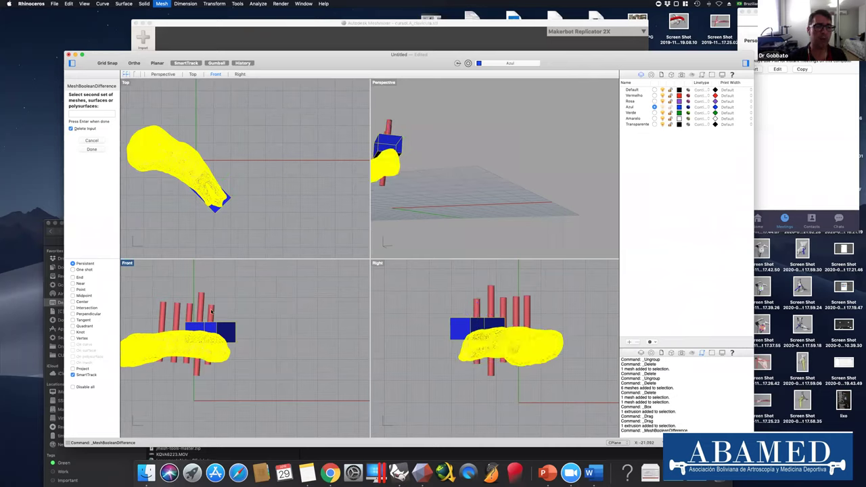
click(210, 310)
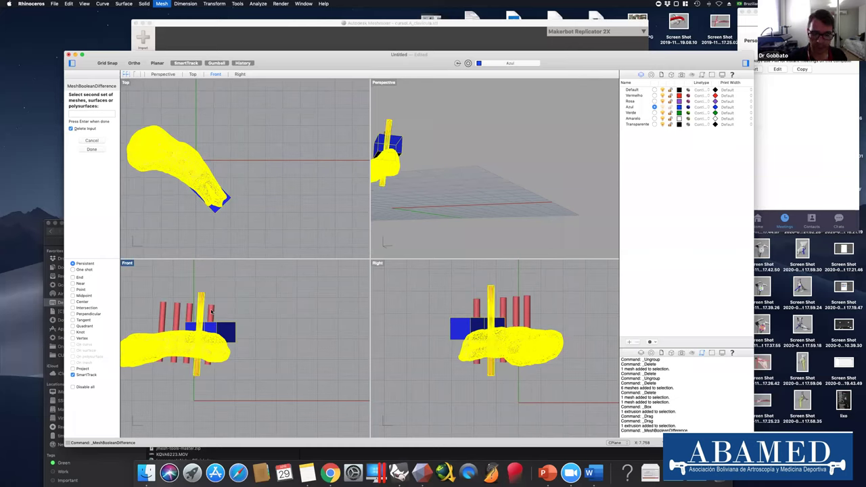
key(Return)
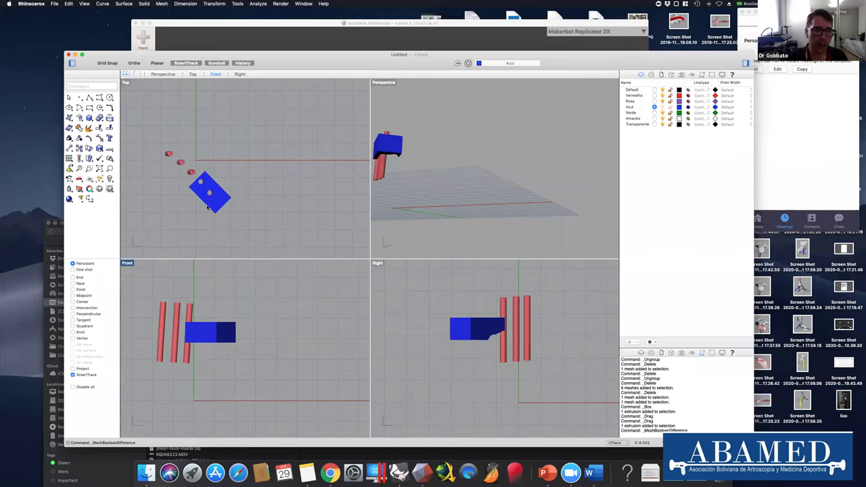
Delete the leftover screws beside and inside the blue guide so that only the guide remains.
drag(161, 143, 196, 179)
key(Delete)
double_click(384, 81)
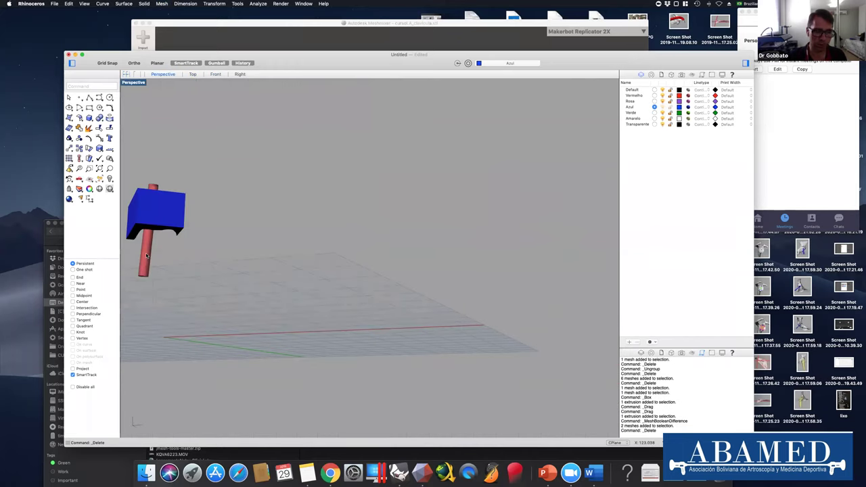
click(146, 255)
key(Delete)
Examine the guide's underside in the Perspective view, checking the bone-contact recess and the two drill holes.
scroll(196, 229, down, 3)
right_drag(196, 229, 453, 93)
scroll(466, 202, up, 5)
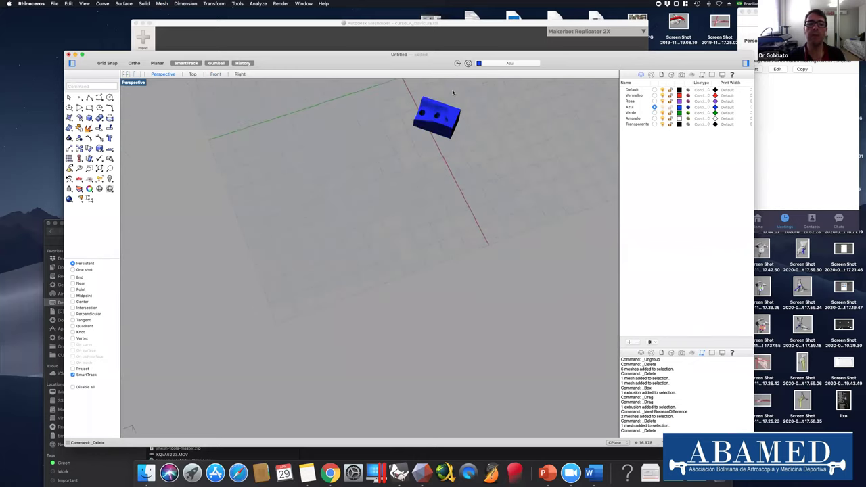
scroll(454, 93, up, 6)
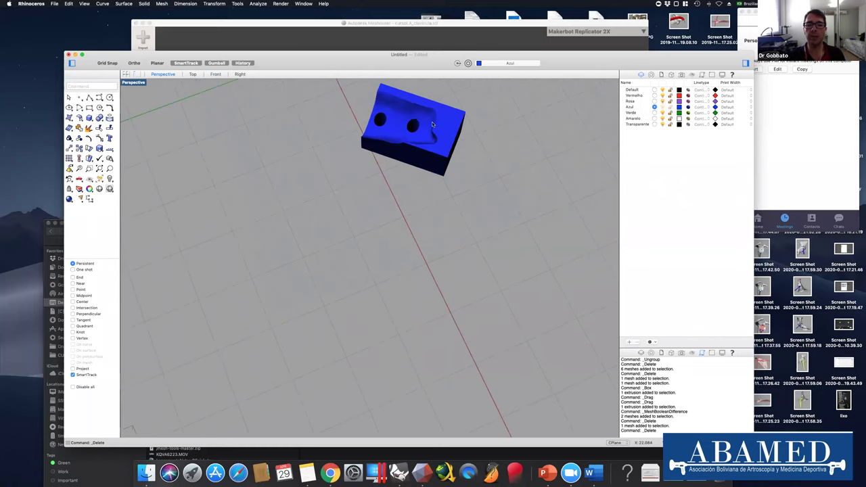
right_drag(433, 124, 425, 130)
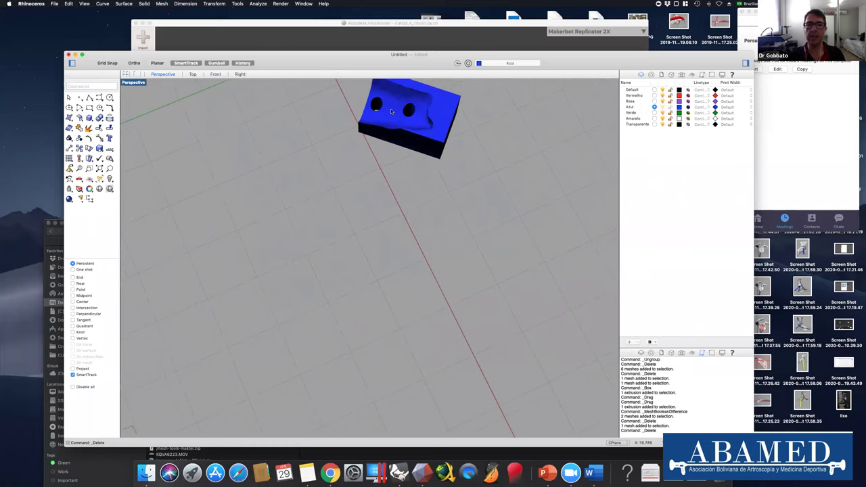
scroll(387, 80, down, 2)
scroll(387, 81, down, 5)
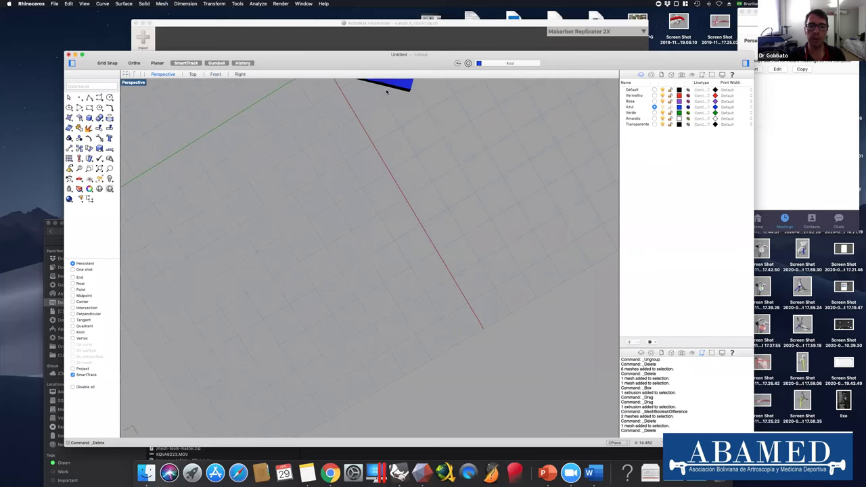
scroll(370, 126, up, 3)
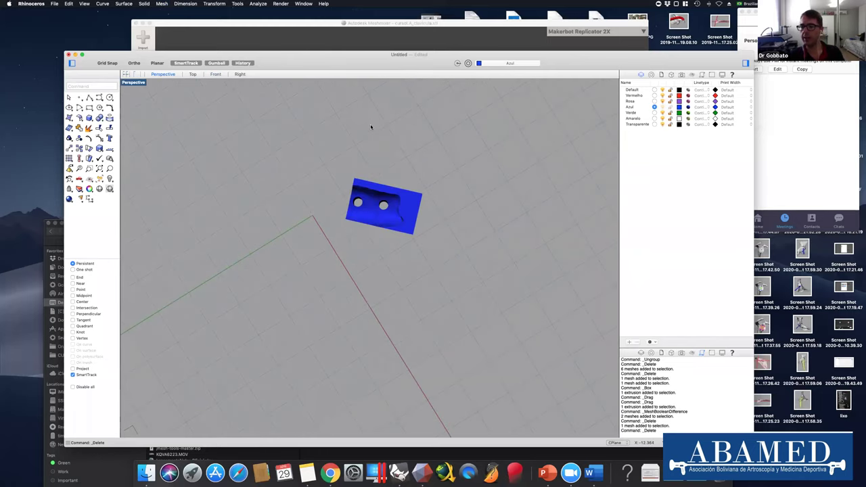
scroll(371, 127, up, 3)
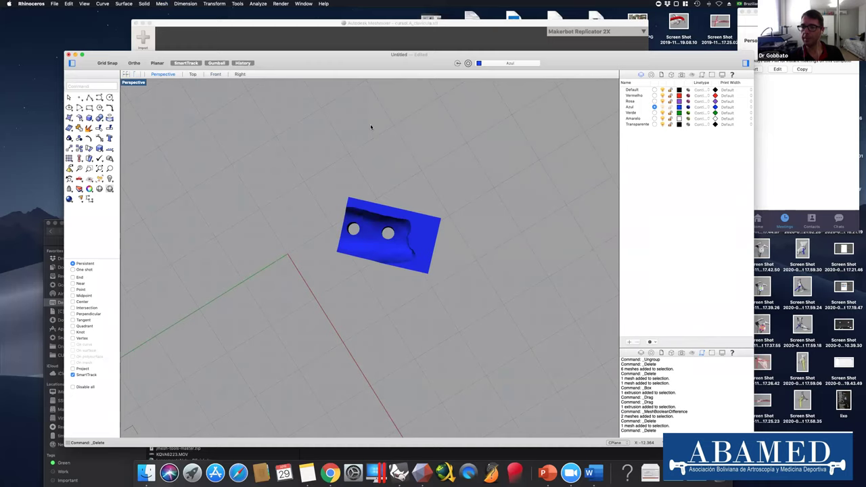
Copy the drill guide to the clipboard and undo the edits back through the ungrouping of the plate and screws.
click(436, 228)
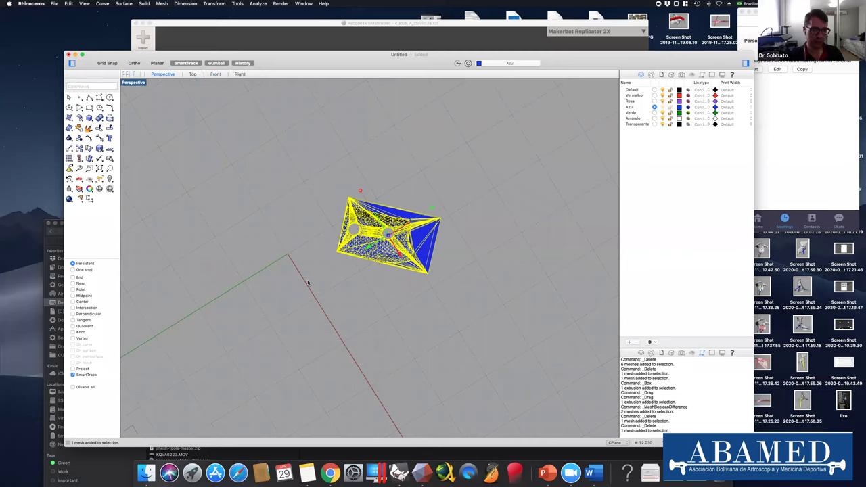
key(super+z)
key(super+z)
key(super+z)
key(super+z)
key(super+z)
key(super+z)
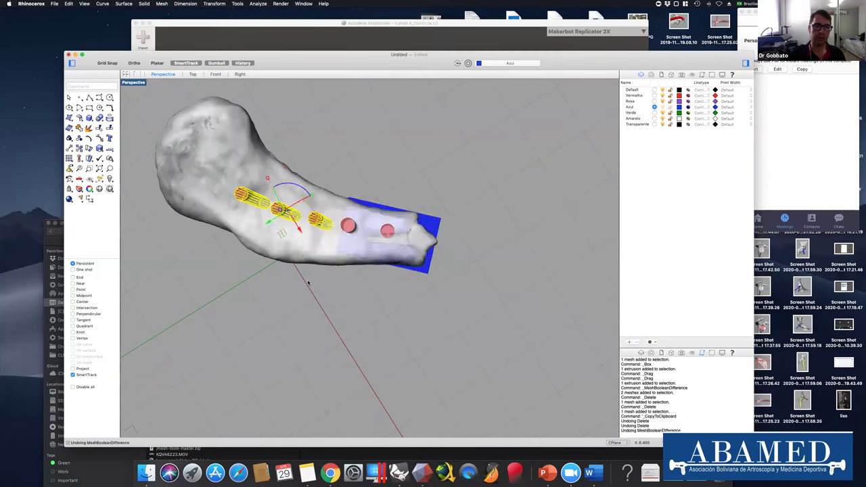
key(super+z)
key(super+z)
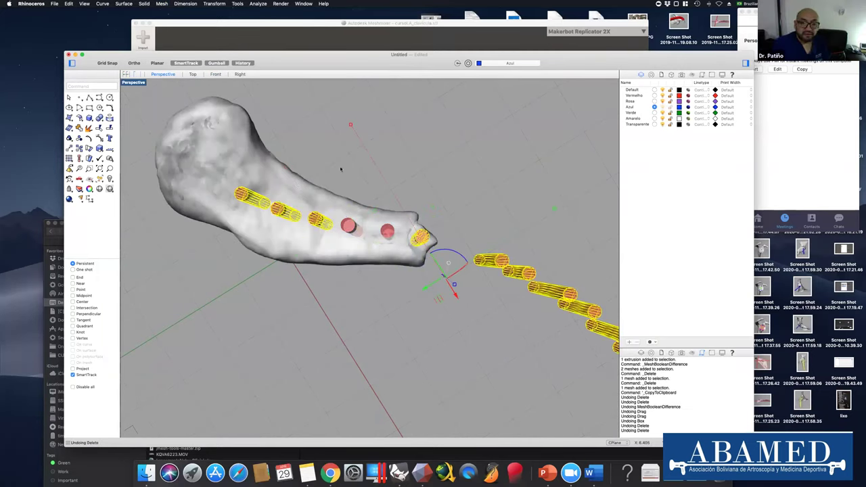
key(super+z)
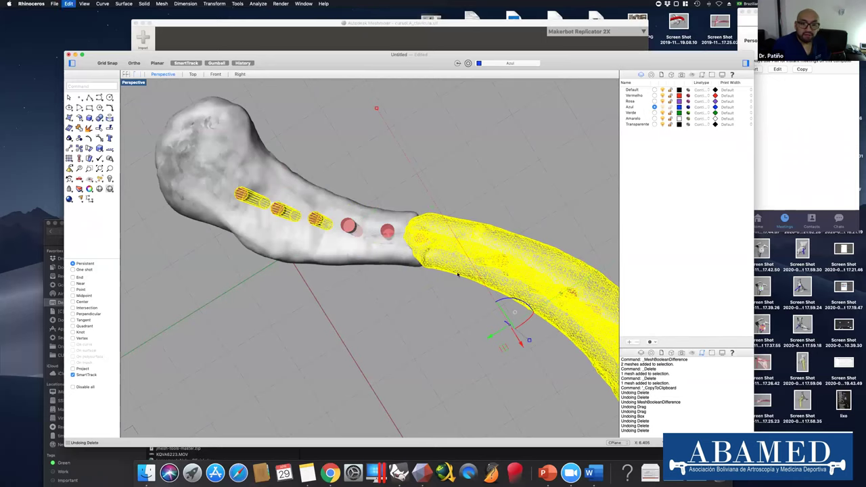
click(399, 259)
click(457, 273)
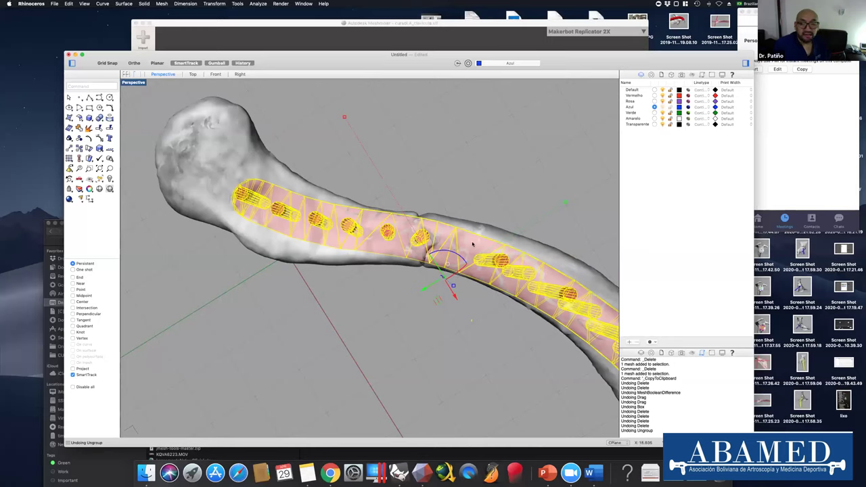
scroll(472, 245, down, 3)
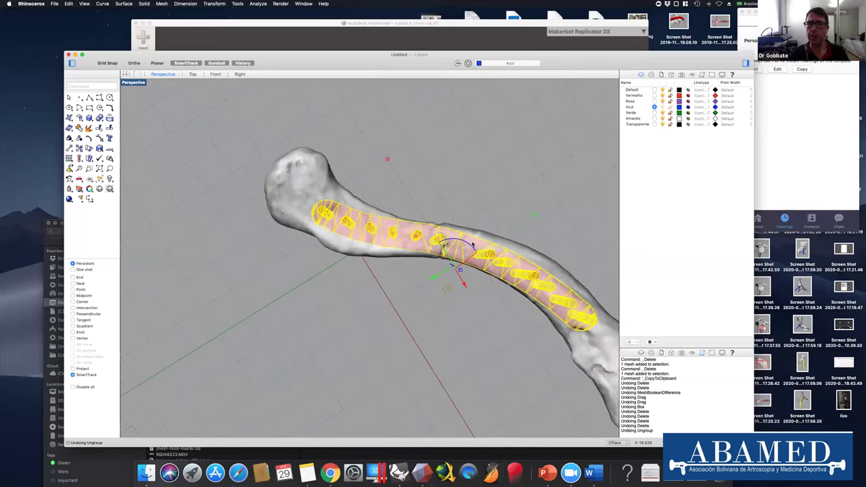
scroll(472, 245, down, 2)
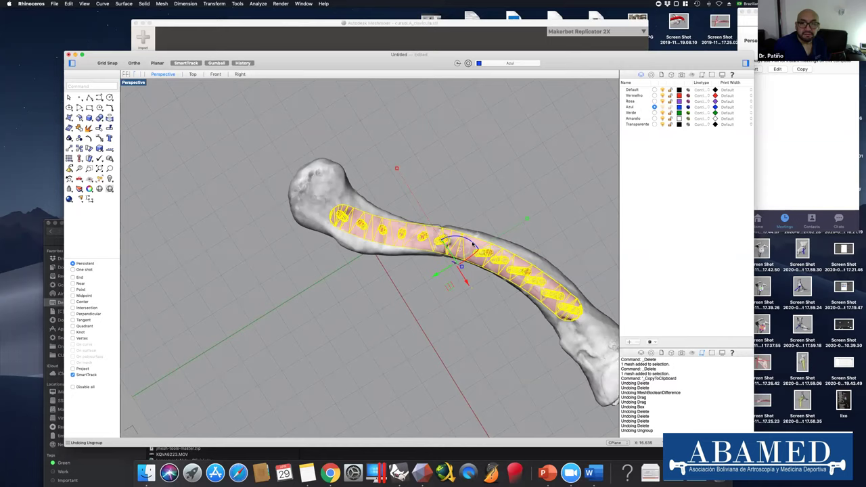
Ungroup the plate and screws and delete the plate.
key(super+shift+g)
key(Escape)
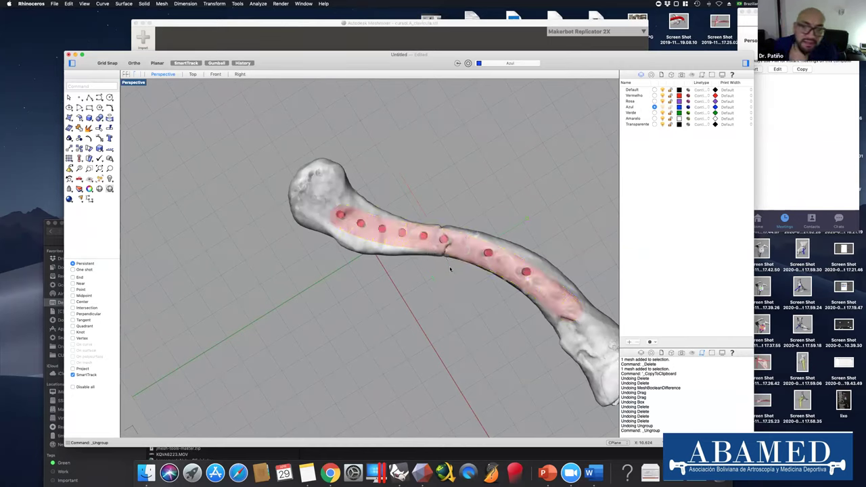
key(Delete)
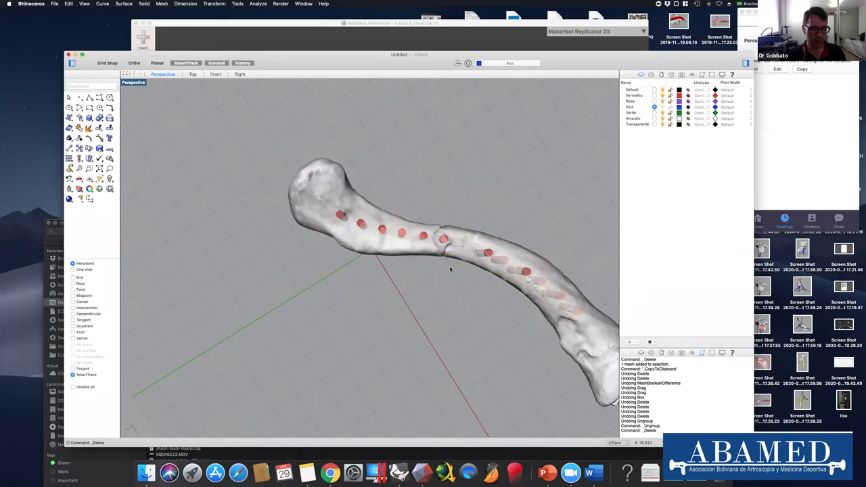
Paste the copied drill guide onto the complete clavicle and check its fit around the screws beside the fracture.
key(super+v)
key(Escape)
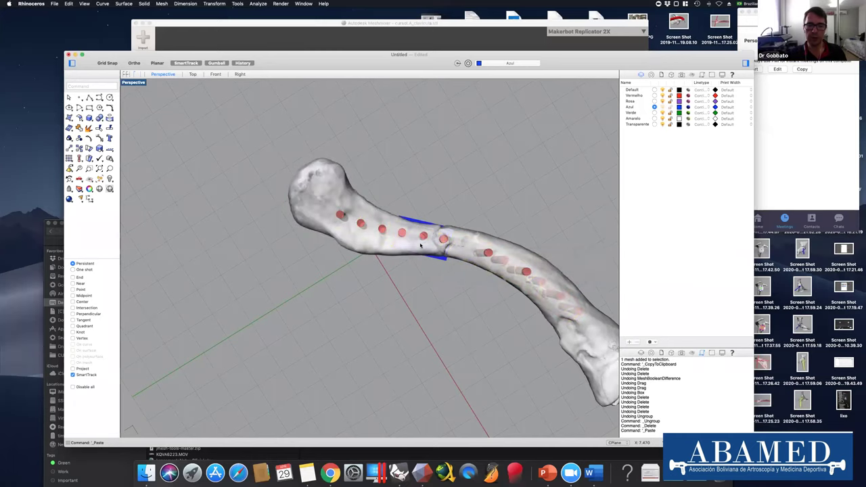
scroll(420, 246, up, 3)
right_drag(421, 245, 438, 193)
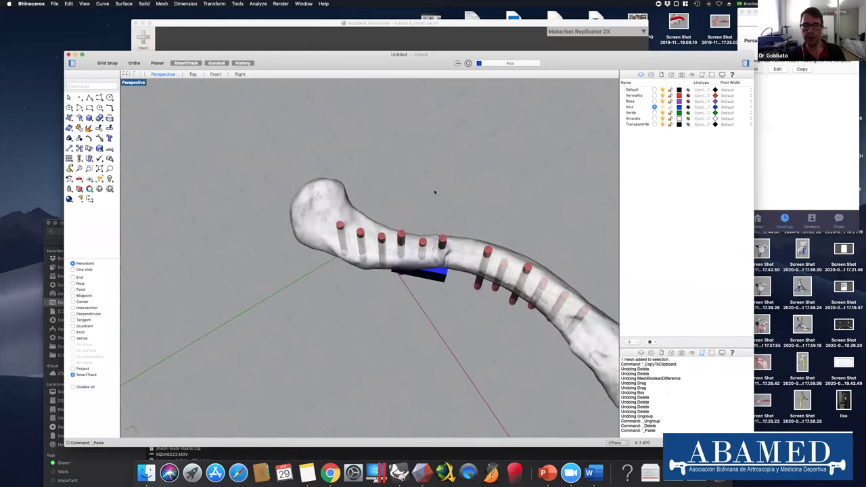
scroll(435, 192, up, 3)
scroll(435, 187, up, 3)
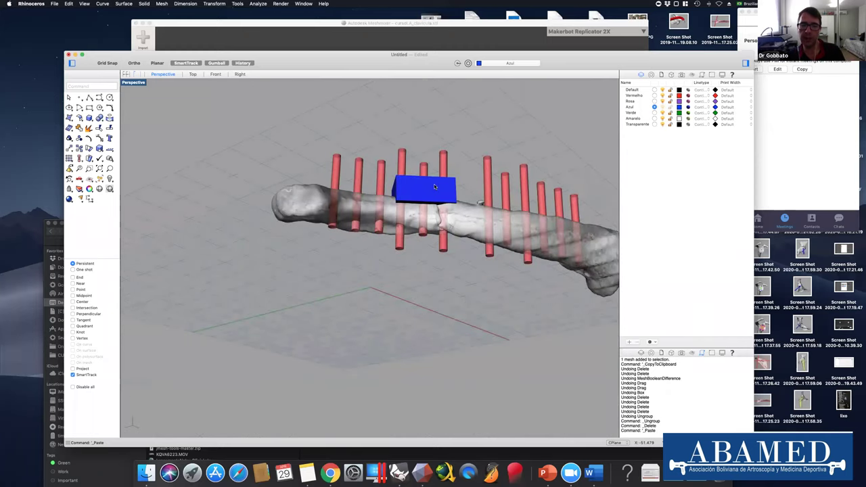
click(435, 187)
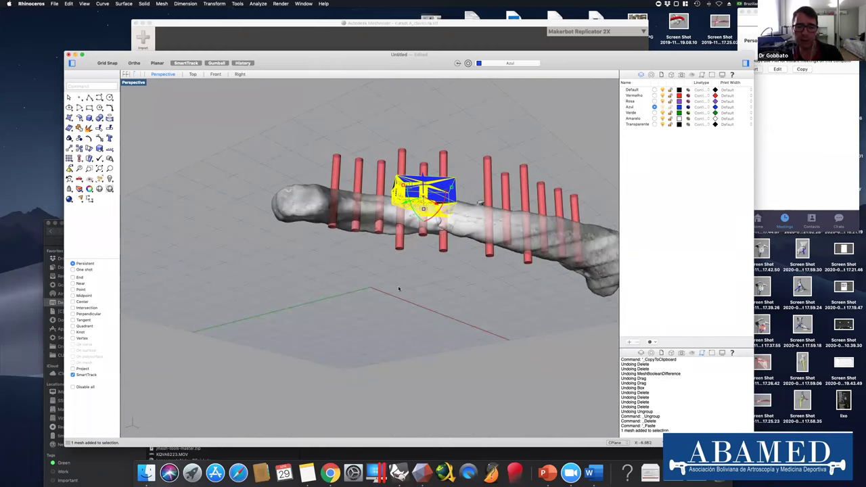
scroll(399, 289, right, 1)
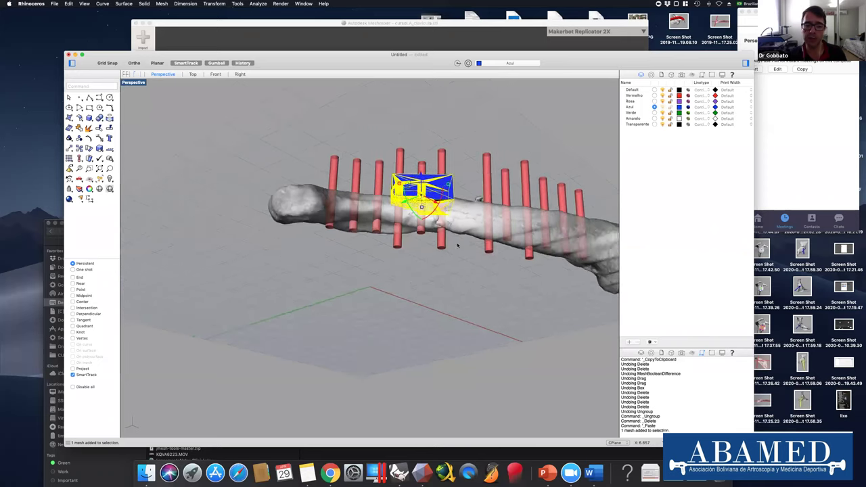
scroll(458, 245, up, 5)
click(438, 223)
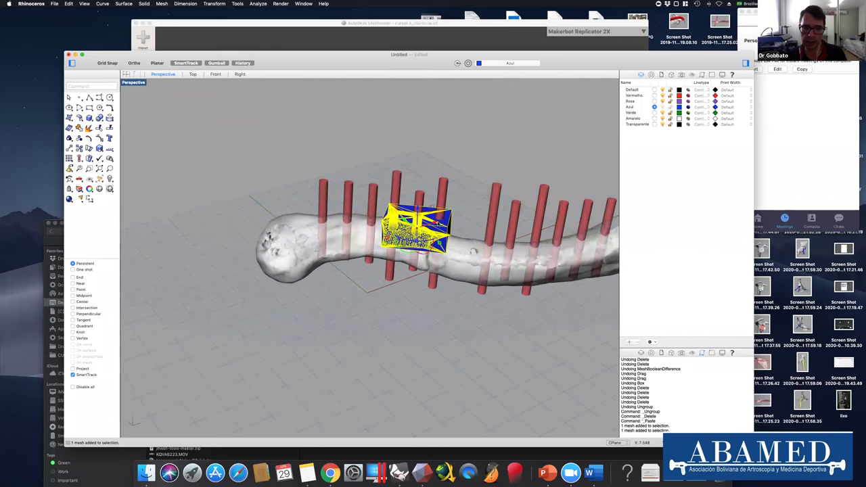
Delete the drill guide and the screws closest to the fracture on the shorter clavicle fragment.
key(Delete)
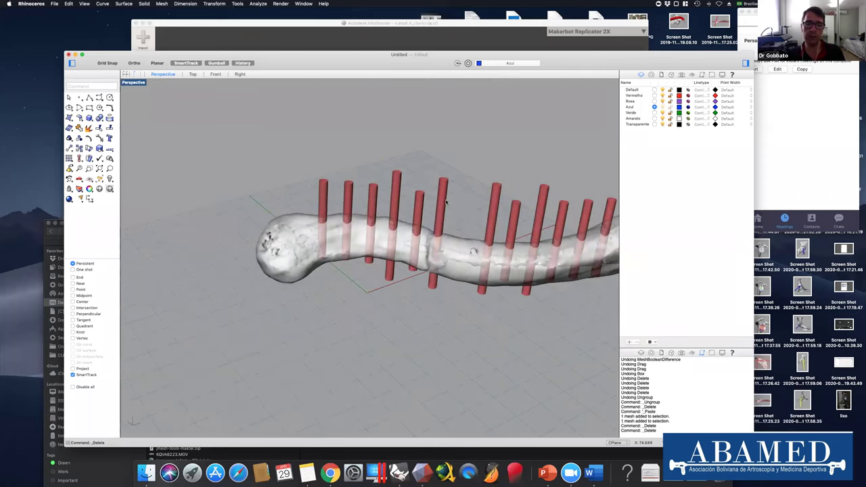
click(443, 203)
key(Delete)
click(397, 200)
key(Delete)
click(396, 201)
key(Delete)
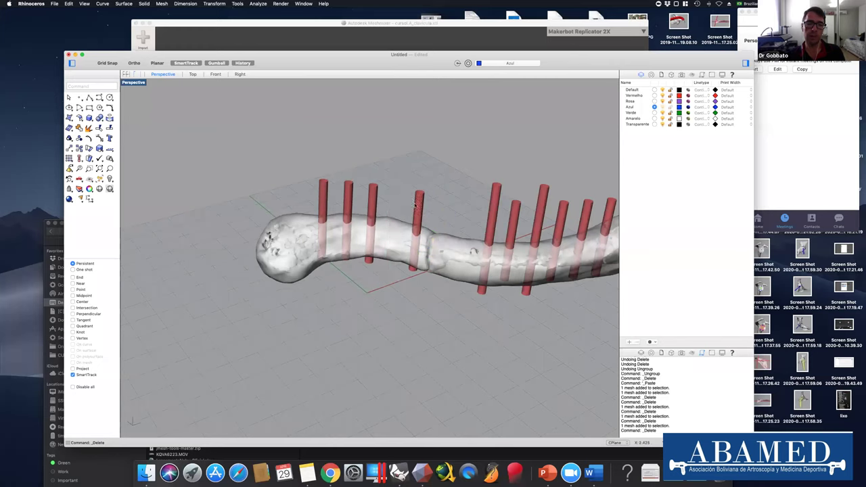
click(418, 209)
Move the shorter clavicle fragment away from the fracture and delete the remaining screws on its side.
click(315, 243)
drag(315, 244, 249, 247)
click(428, 315)
right_drag(427, 315, 368, 261)
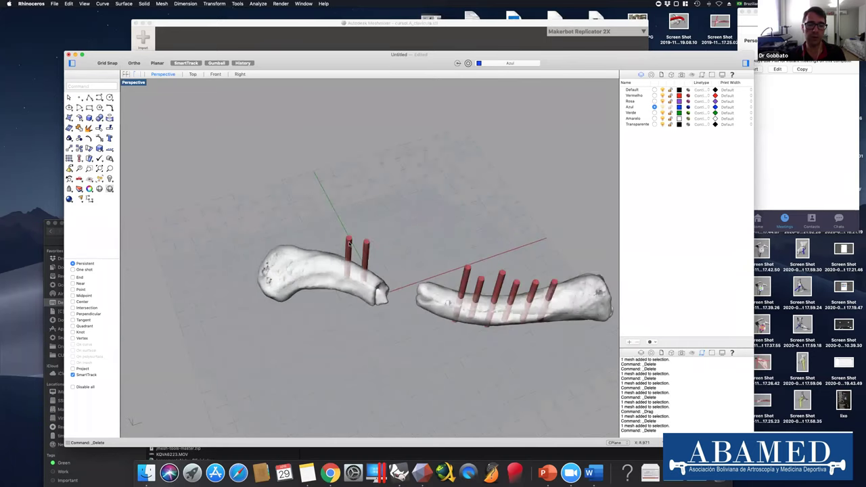
click(378, 292)
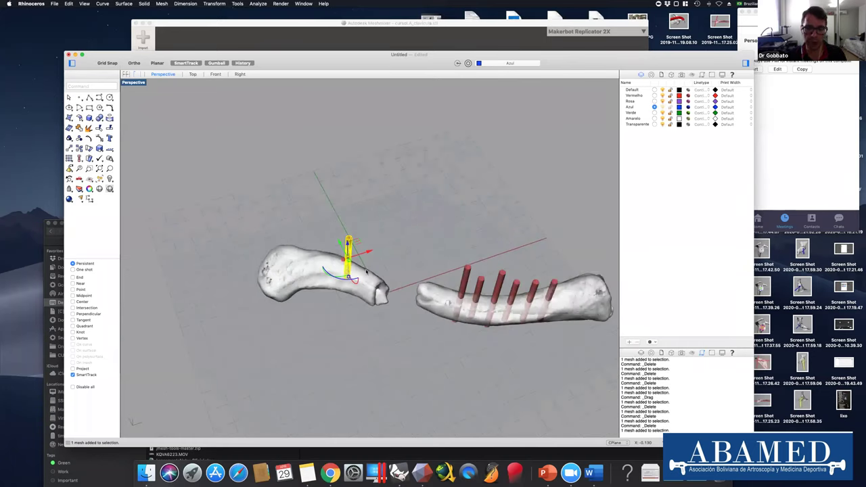
key(Delete)
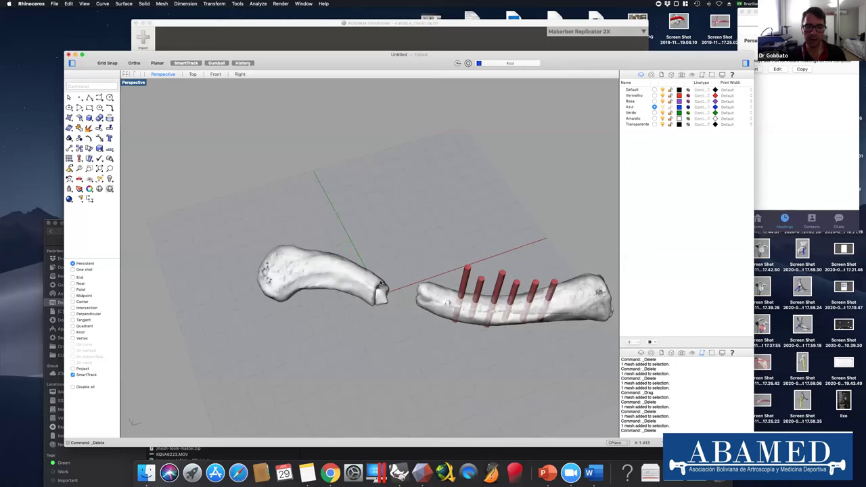
Paste the drill guide onto the fractured end of the longer clavicle fragment, adjust its position beside the screws, and delete it.
click(364, 276)
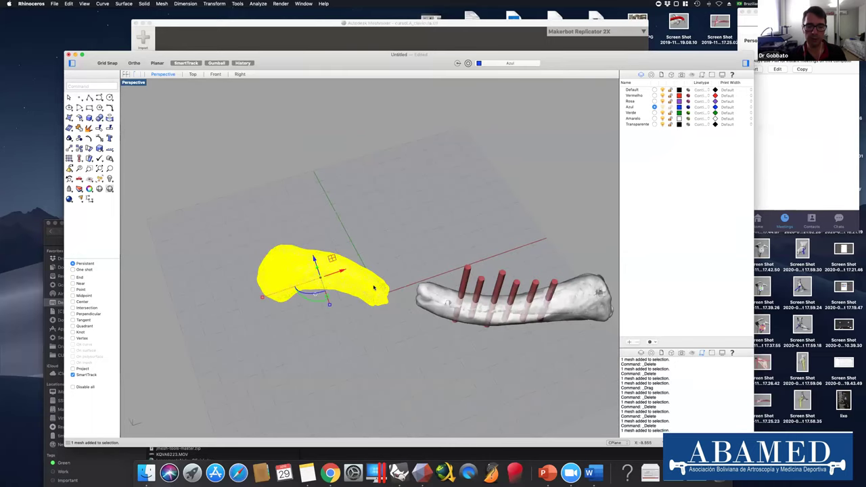
key(Escape)
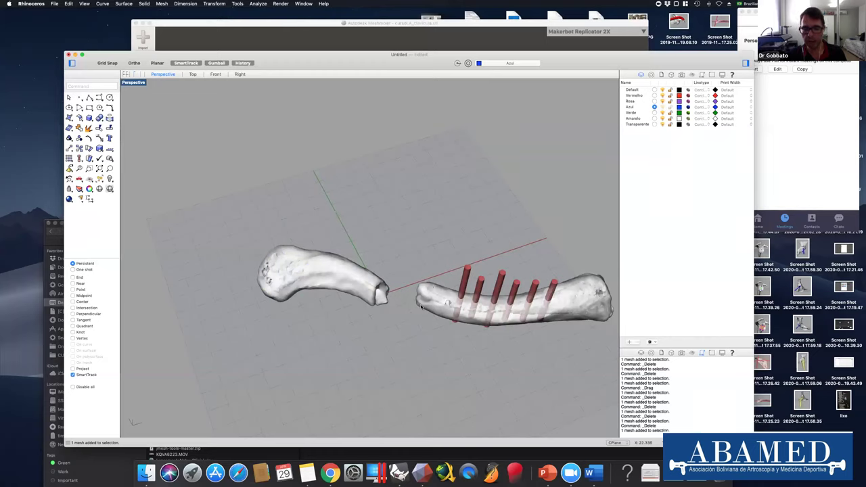
key(super+v)
mouse_move(440, 291)
mouse_down()
mouse_move(455, 305)
mouse_move(446, 289)
mouse_up()
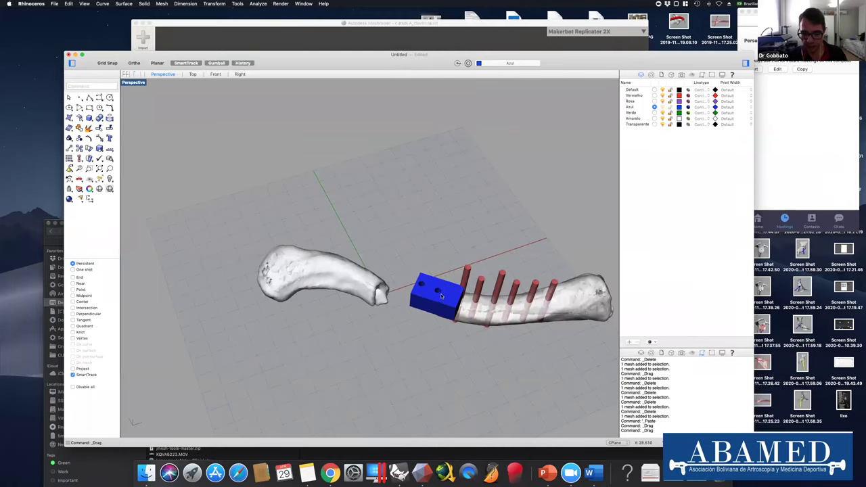
click(445, 295)
key(Delete)
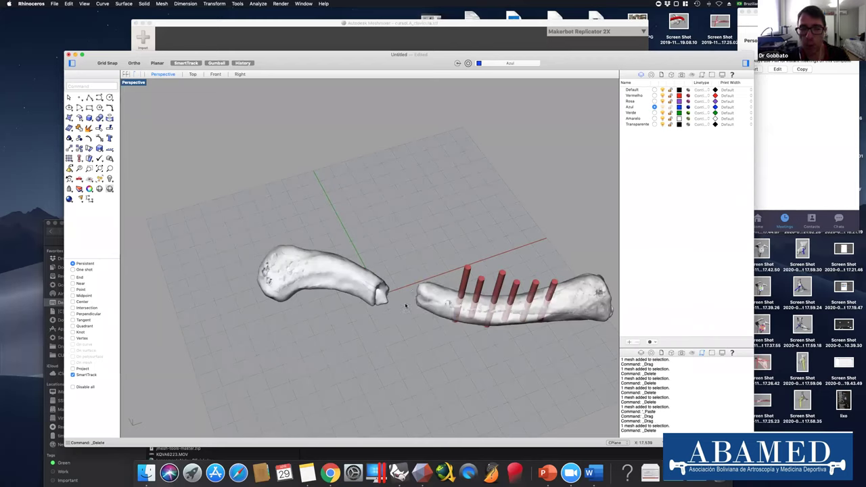
Restore the four-viewport layout, fit all objects in the Top view, and delete every remaining bone and screw.
scroll(419, 326, down, 5)
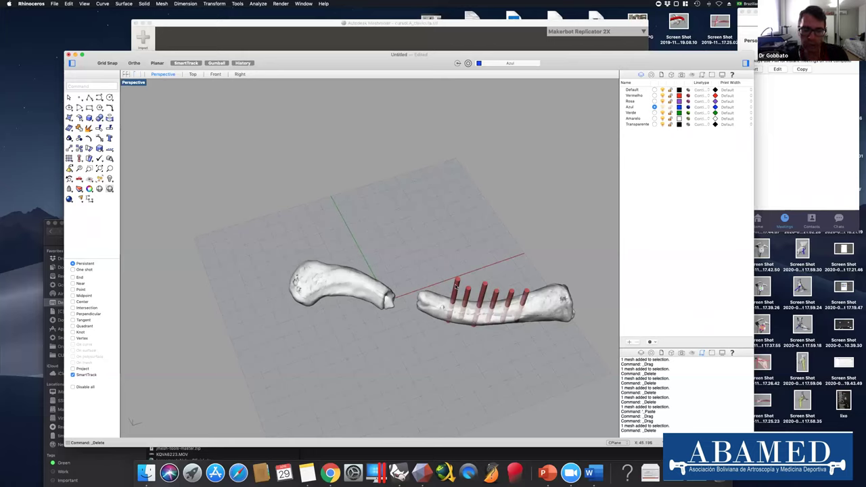
key(ctrl+super+f)
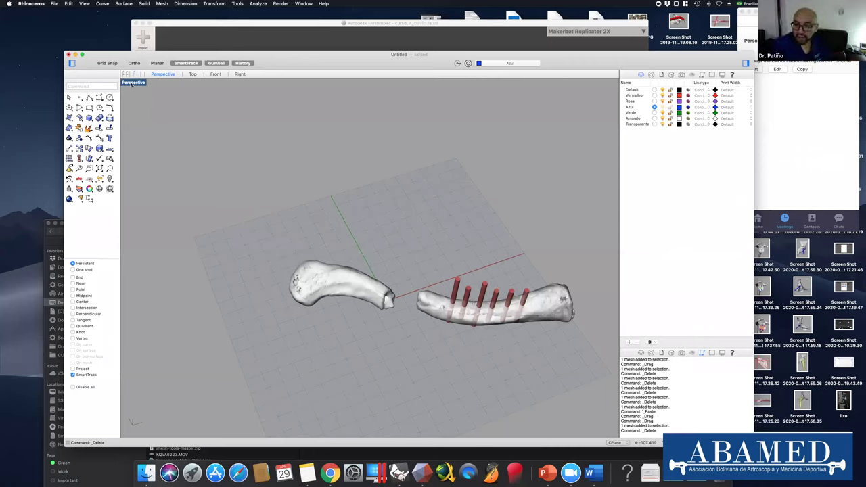
double_click(133, 83)
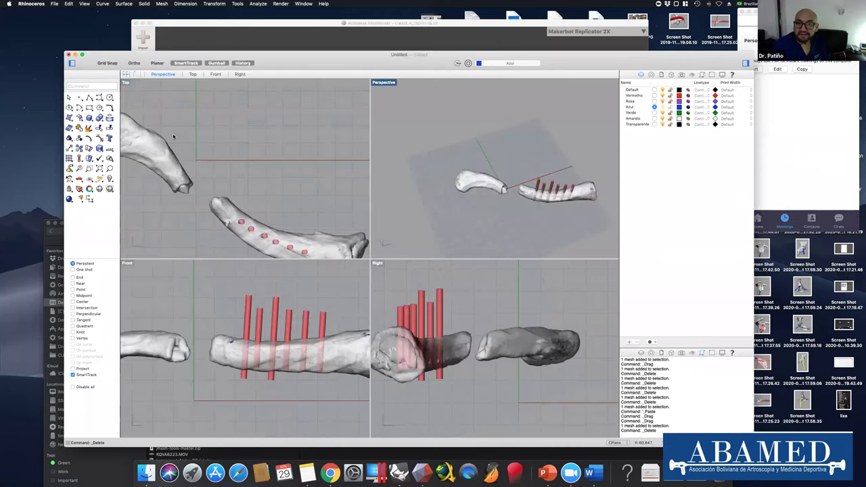
key(super+shift+e)
key(super+a)
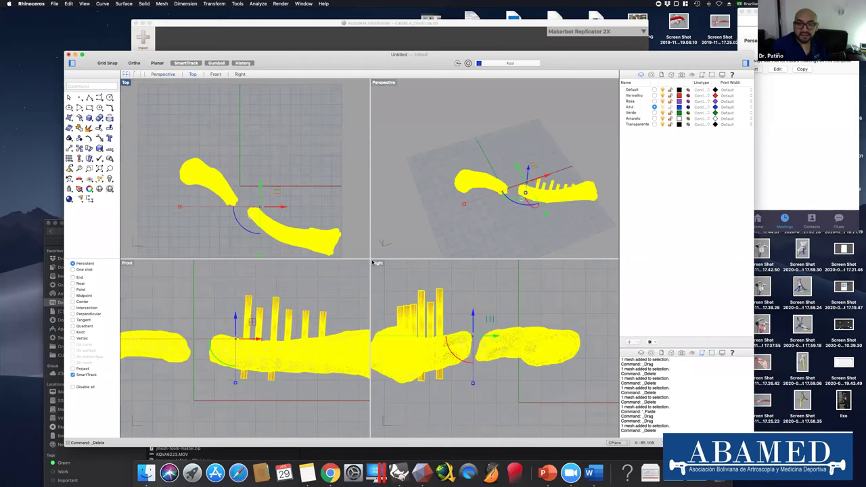
key(Delete)
Search the computer for the 3D Slicer application.
key(super+space)
text(3dsl)
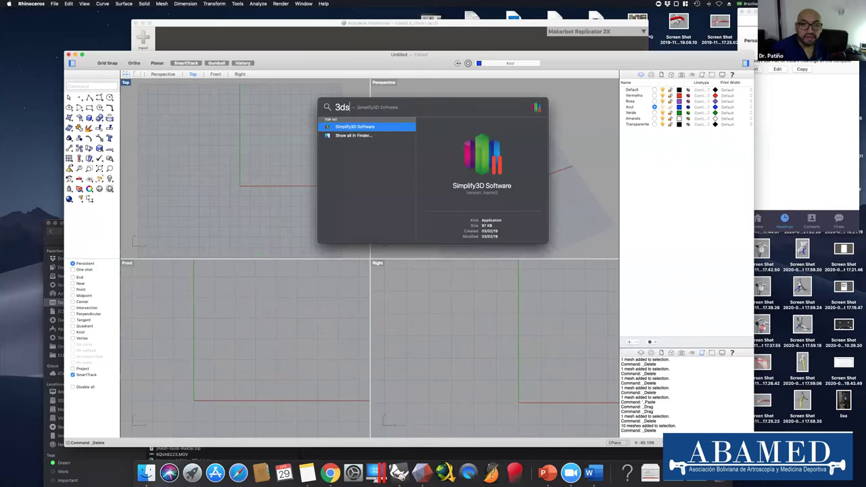
key(BackSpace)
key(BackSpace)
key(BackSpace)
key(BackSpace)
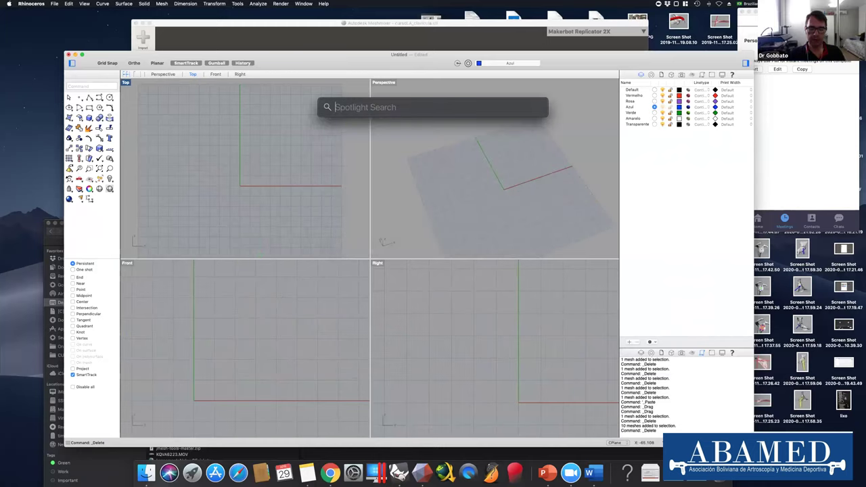
text(slic3r)
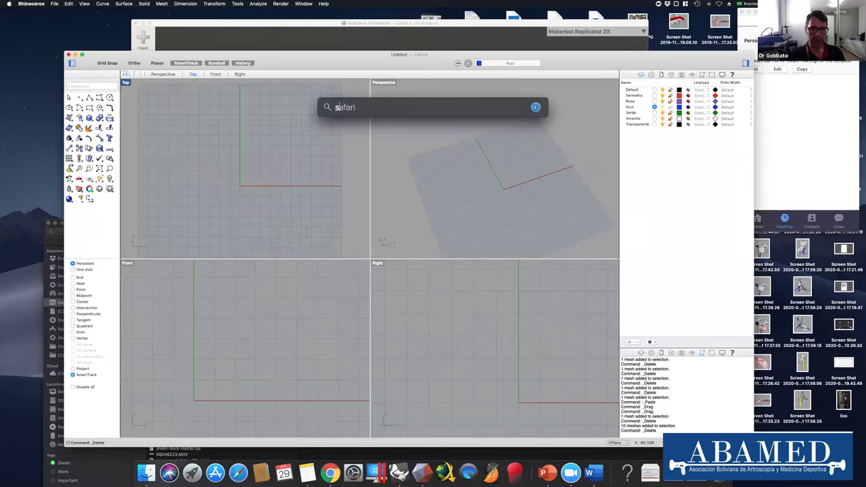
key(BackSpace)
key(BackSpace)
key(BackSpace)
key(BackSpace)
key(BackSpace)
key(BackSpace)
text(3dsl)
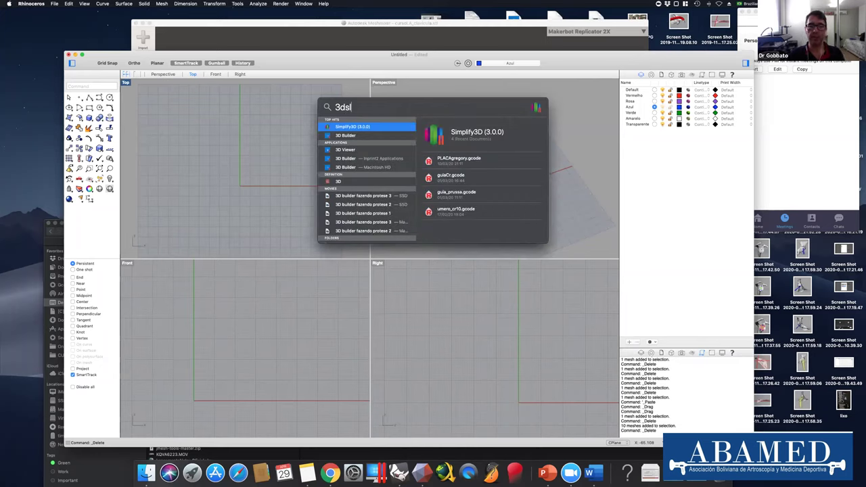
text(i)
key(BackSpace)
key(BackSpace)
key(BackSpace)
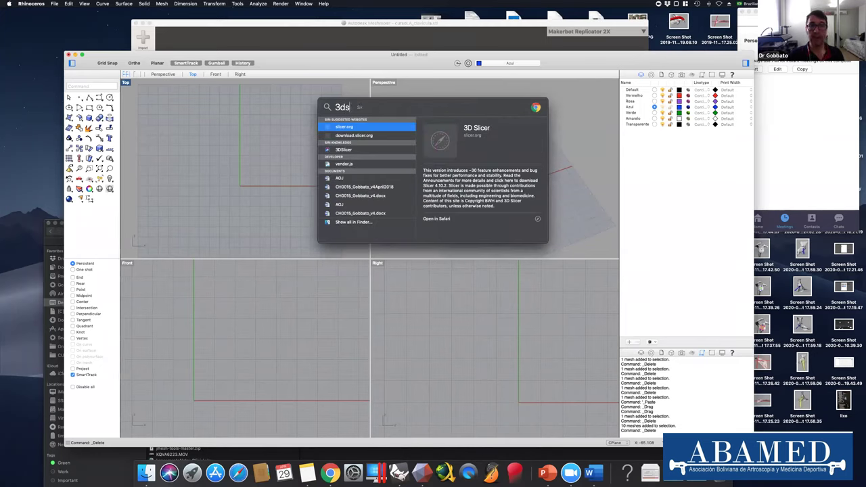
key(BackSpace)
key(BackSpace)
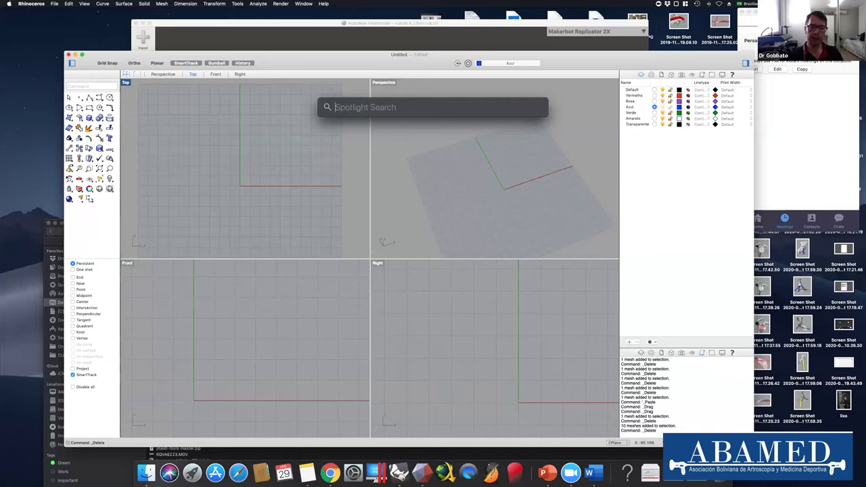
key(Escape)
Launch InVesalius, view its options for importing medical images and opening projects, and close it.
text(m)
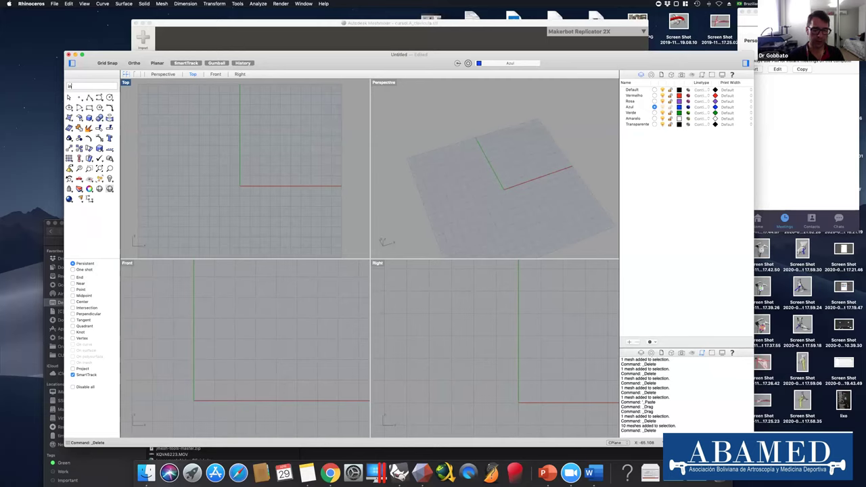
key(super+space)
text(in)
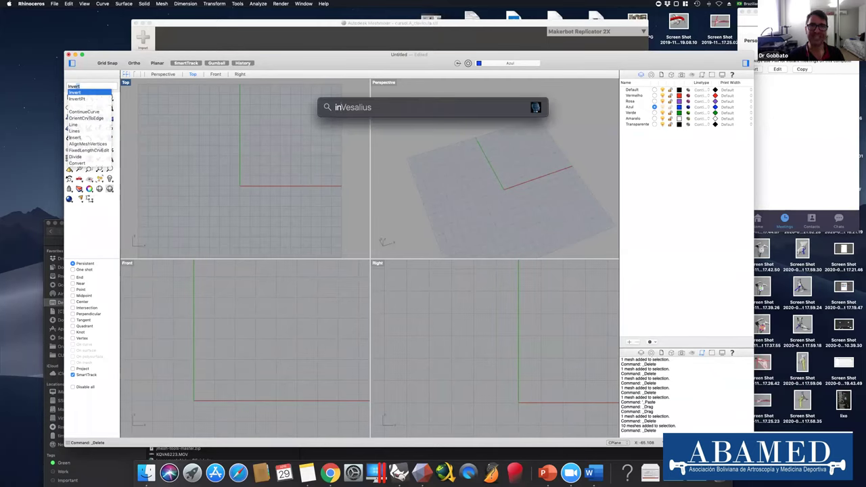
key(Return)
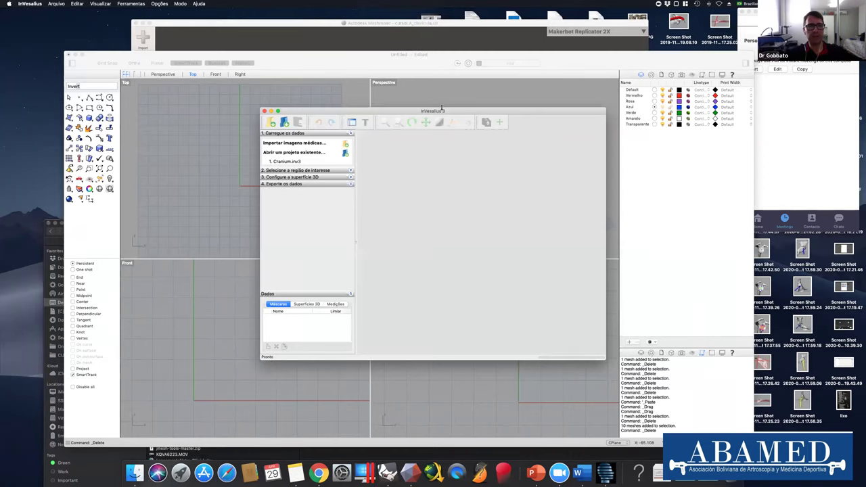
drag(447, 111, 358, 54)
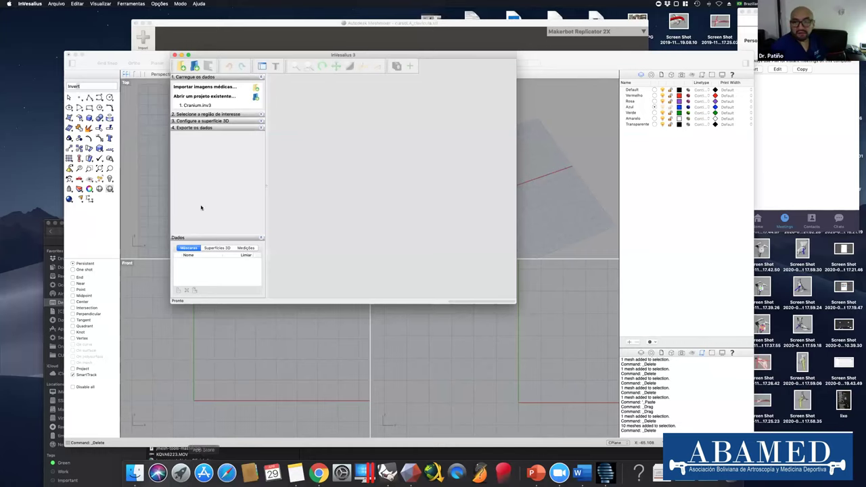
click(175, 54)
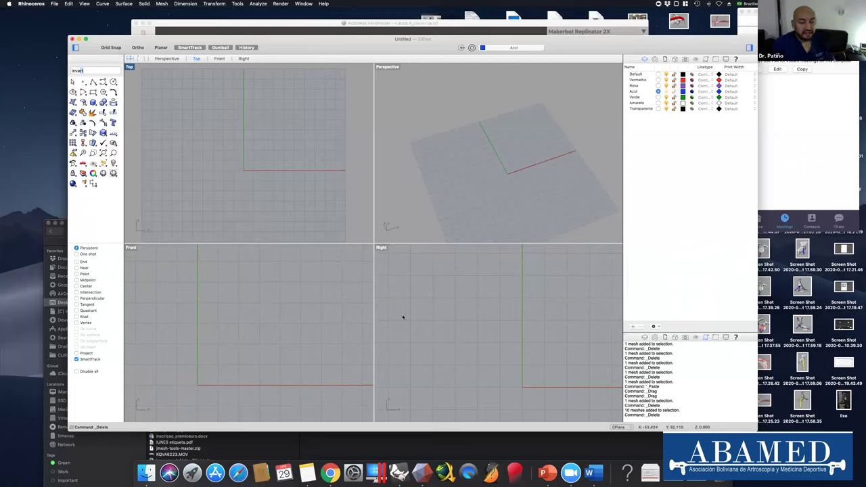
Launch Horos and continue without downloading the new version.
key(super+space)
text(Net)
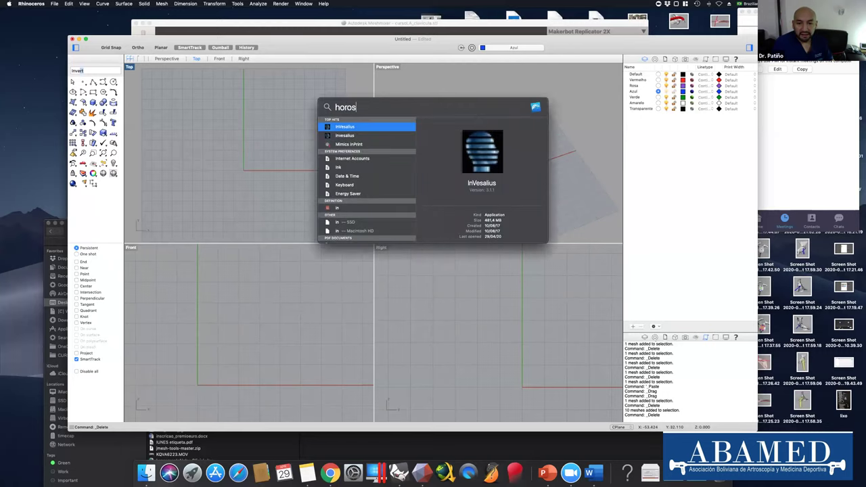
key(Return)
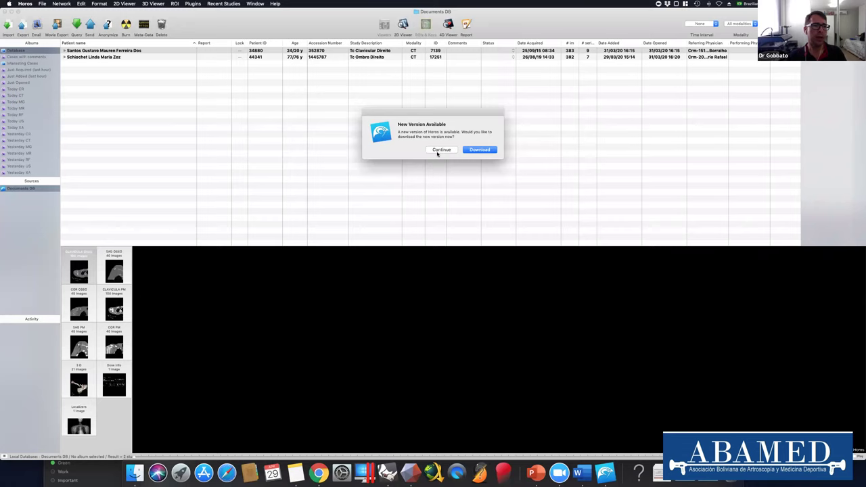
click(440, 151)
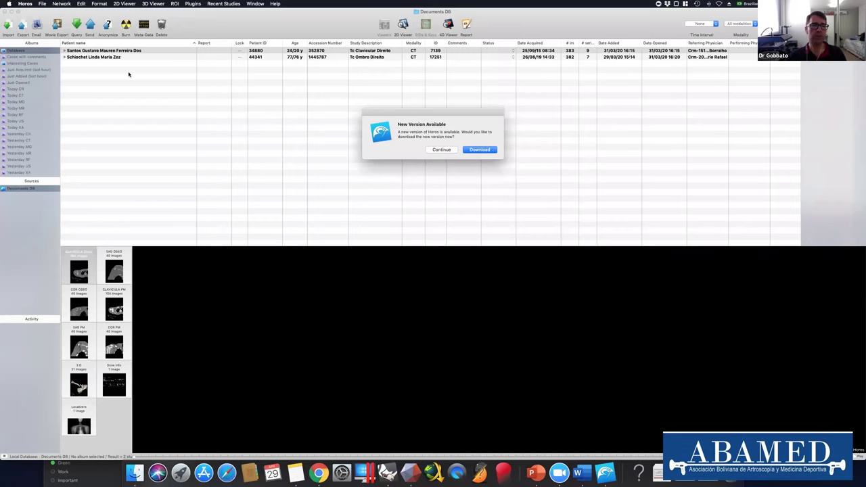
Preview the Tc Clavicular Direito study's series, including SAG OSSO, CLAVICULA OSSO and COR OSSO.
click(104, 57)
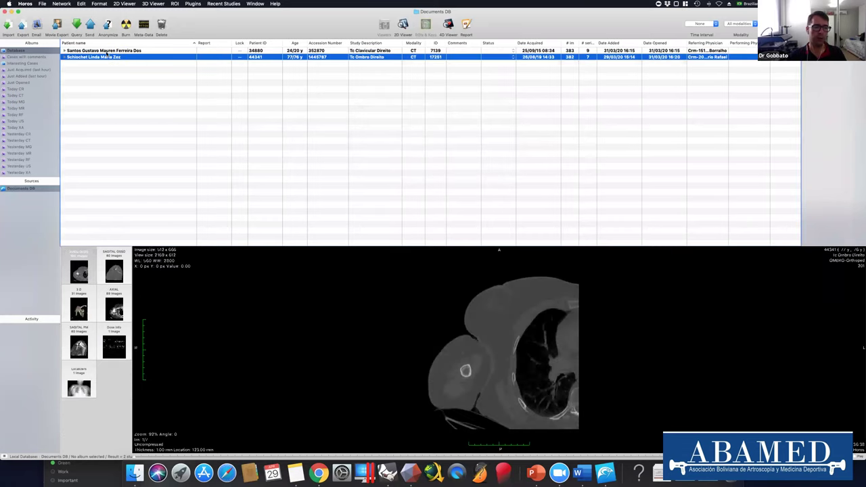
click(106, 51)
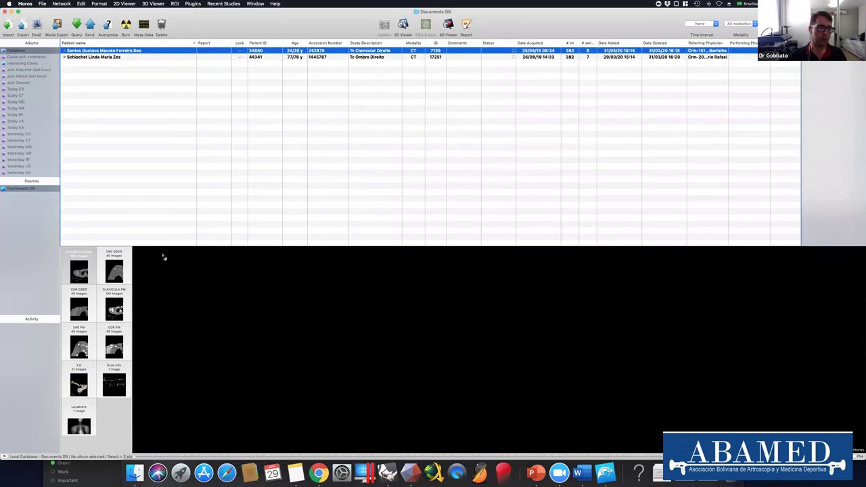
click(108, 261)
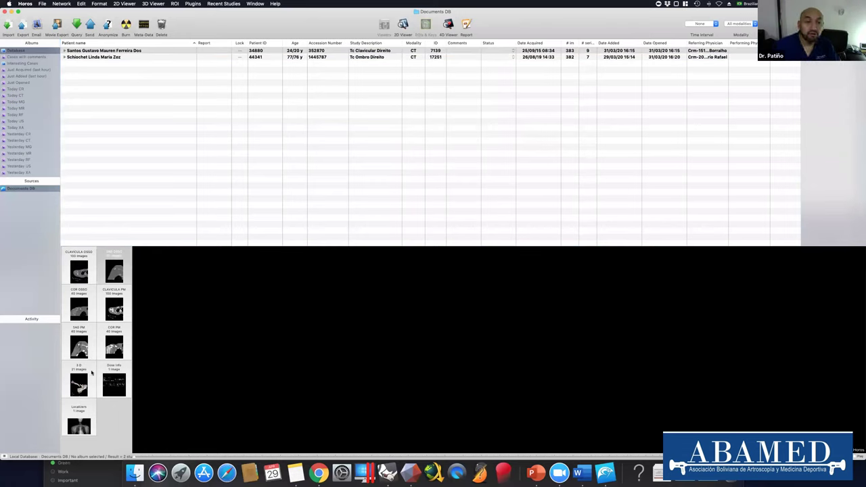
click(80, 259)
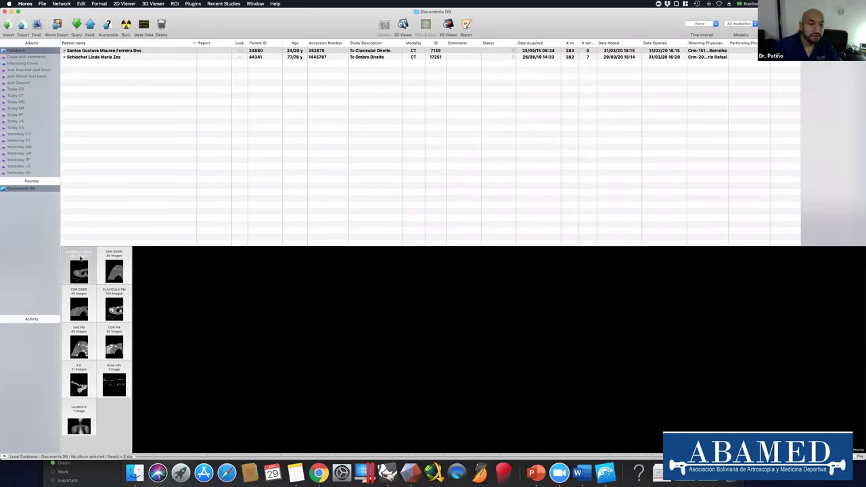
click(85, 293)
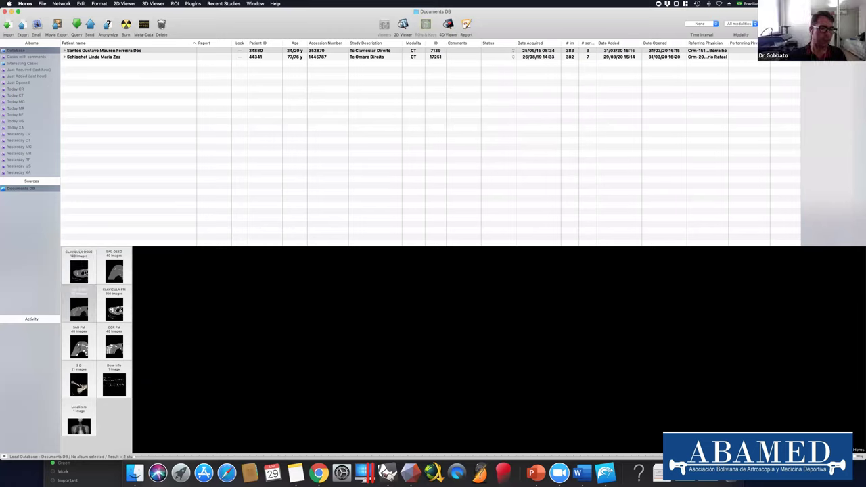
Select the Tc Ombro Direito study and examine its axial bone slices in the preview.
click(109, 58)
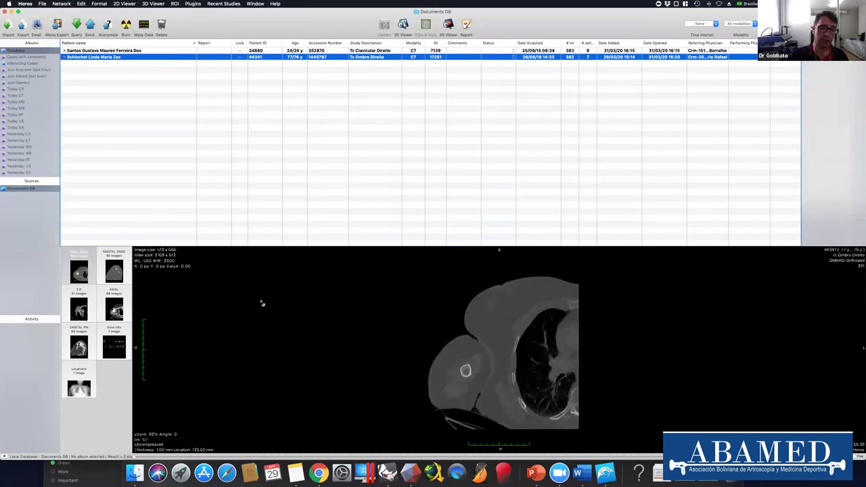
scroll(502, 366, down, 5)
scroll(503, 365, down, 15)
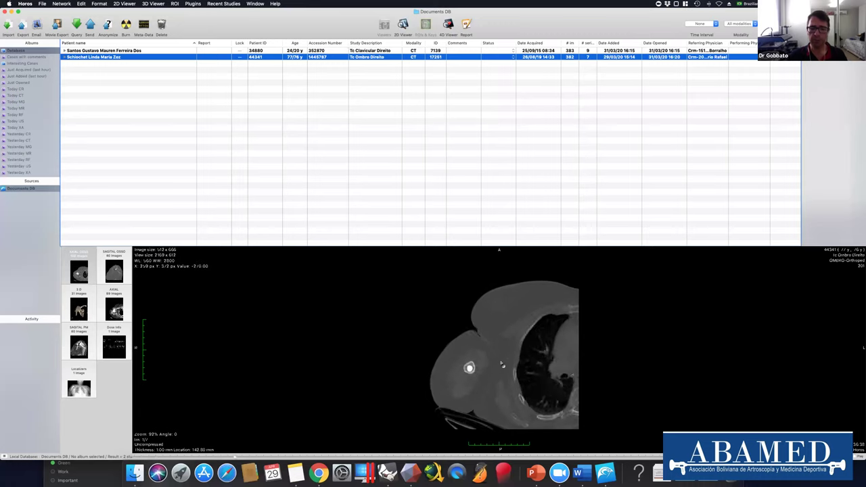
scroll(502, 366, down, 5)
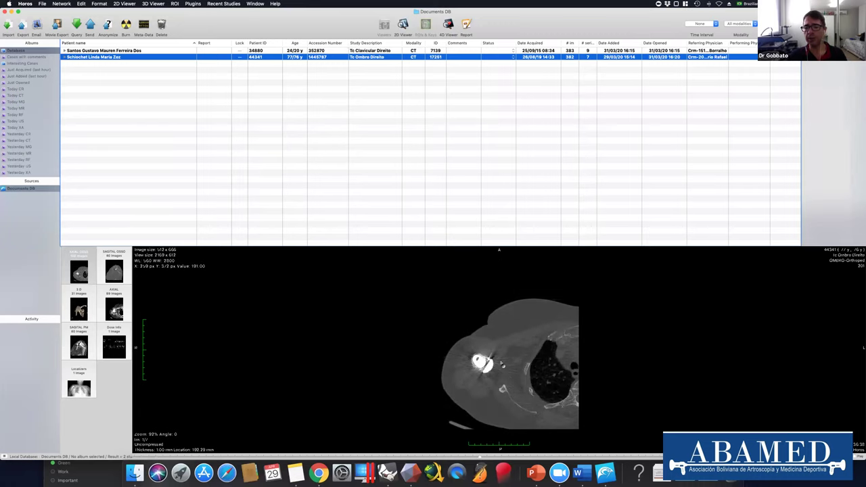
scroll(502, 365, down, 3)
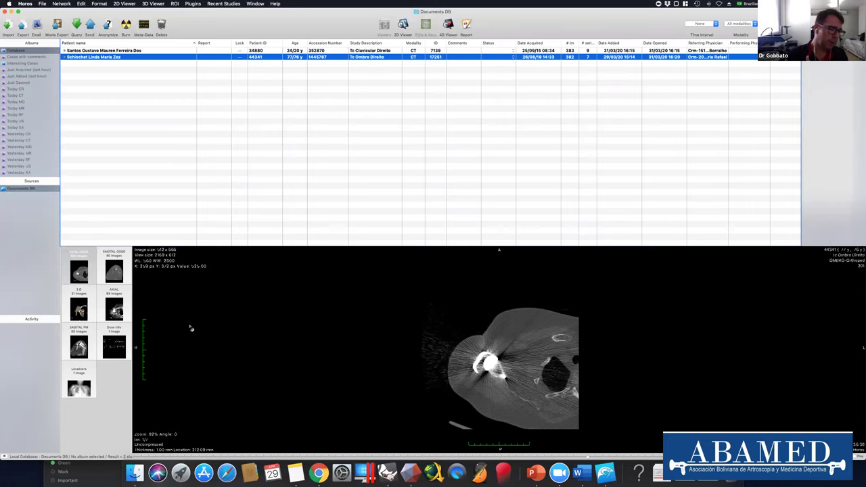
Open the AXIAL OSSO series of the Tc Ombro Direito study in the 2D viewer and browse to the slices showing the metal implant.
click(81, 265)
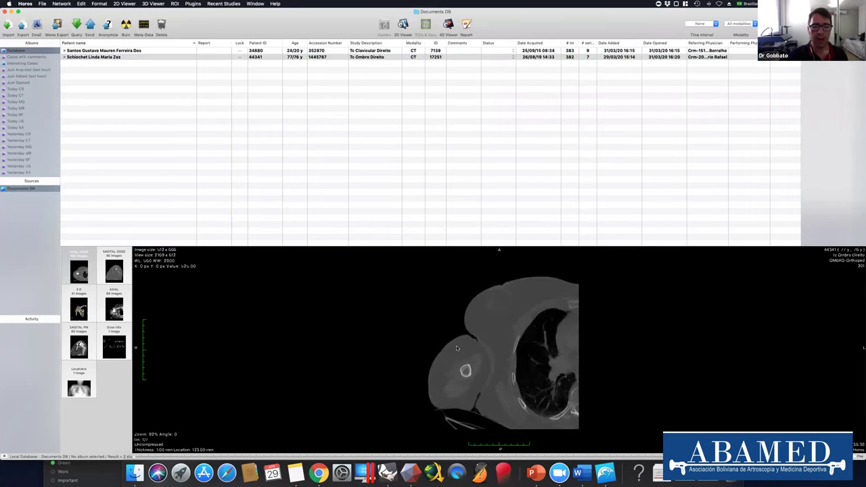
double_click(481, 344)
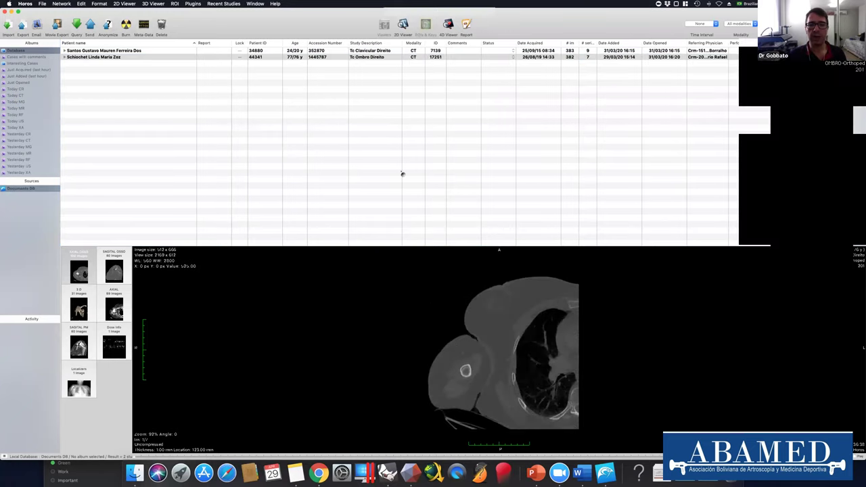
scroll(401, 174, down, 10)
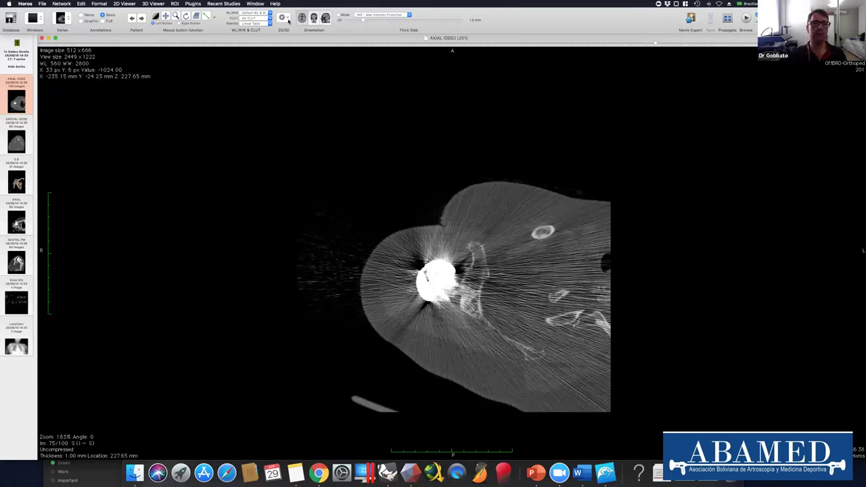
Create a 3D surface rendering of the AXIAL OSSO series using the predefined CT - Metal pixel value of 2000 for the first surface.
click(283, 17)
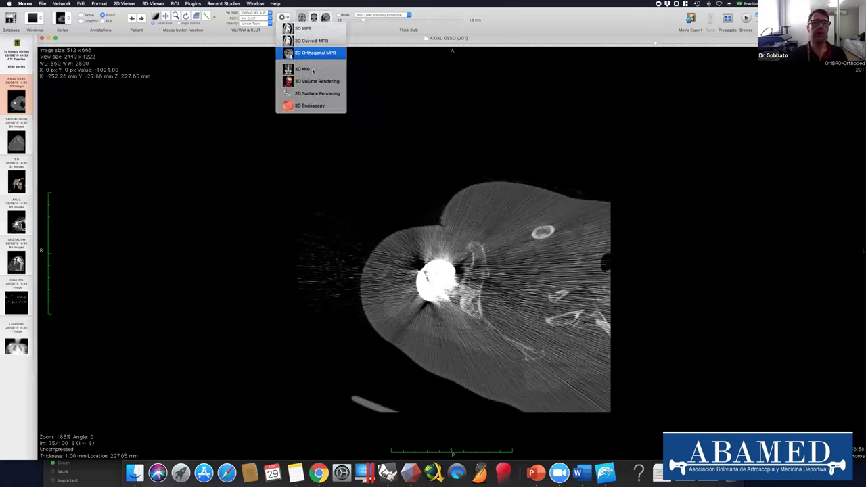
click(289, 20)
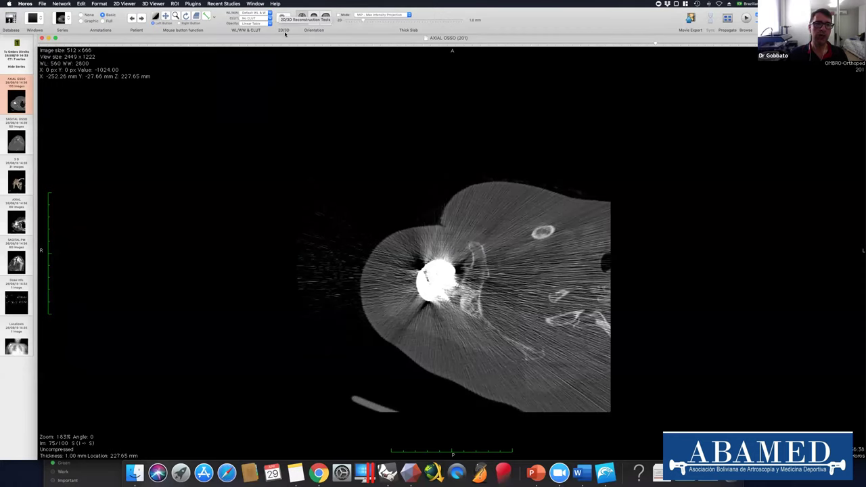
click(282, 17)
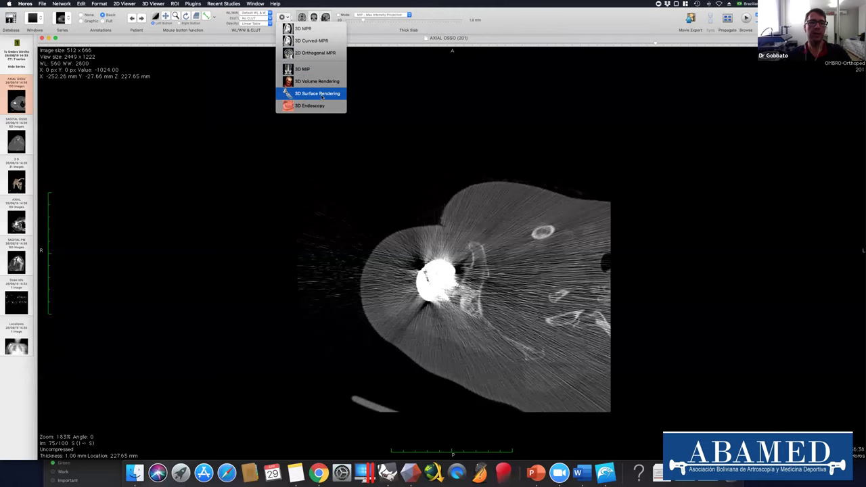
click(321, 97)
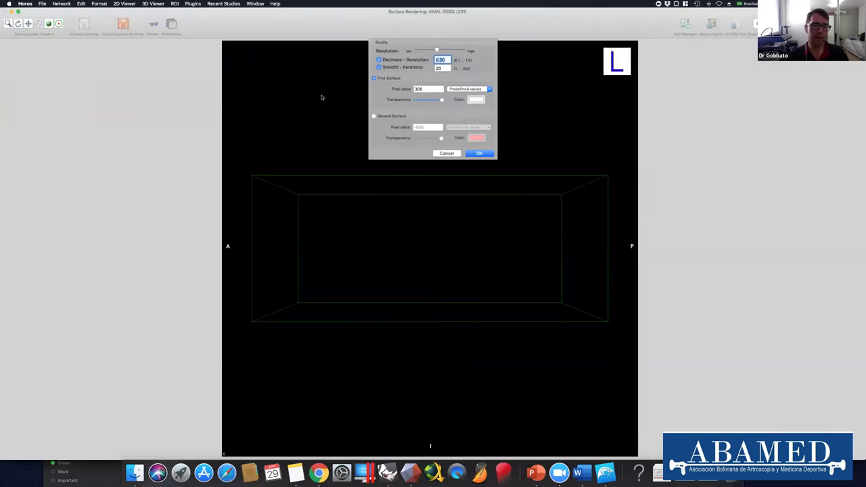
click(433, 89)
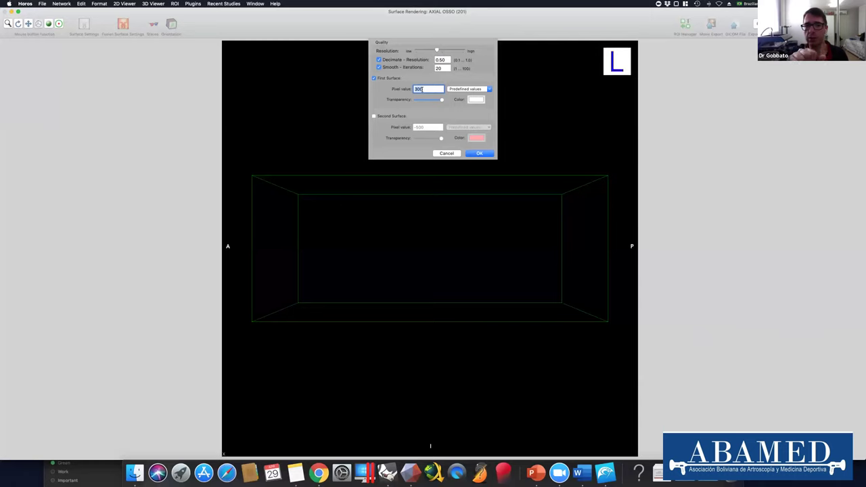
click(485, 90)
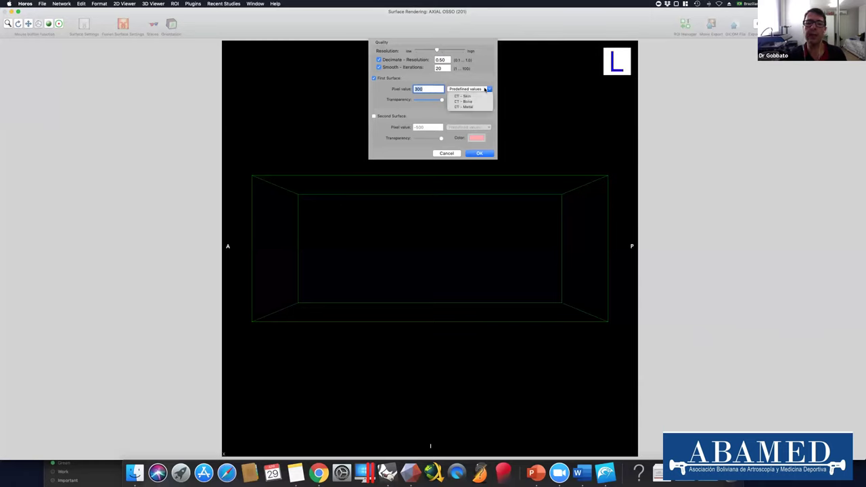
click(472, 108)
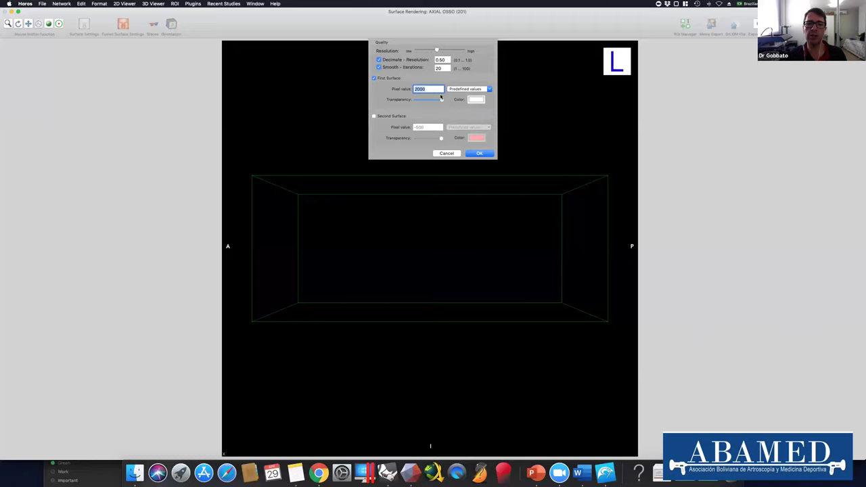
click(480, 153)
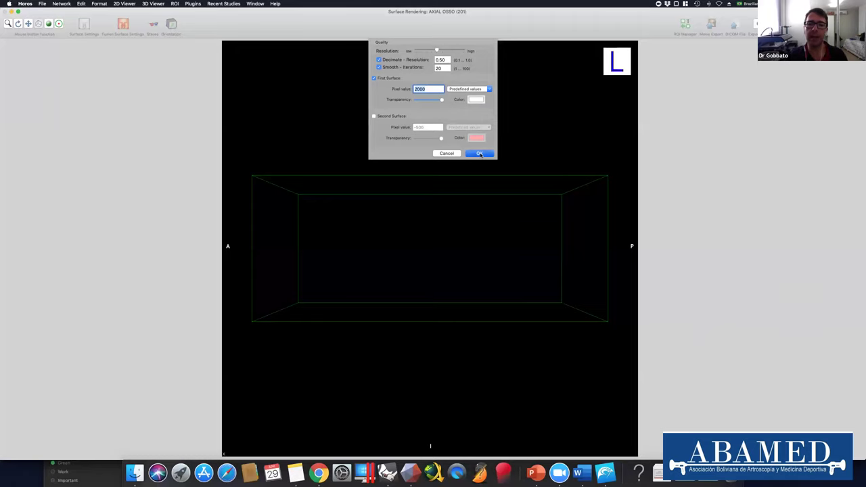
Examine the rendered shoulder prosthesis from lateral and anterior angles.
drag(479, 153, 570, 217)
drag(561, 182, 560, 254)
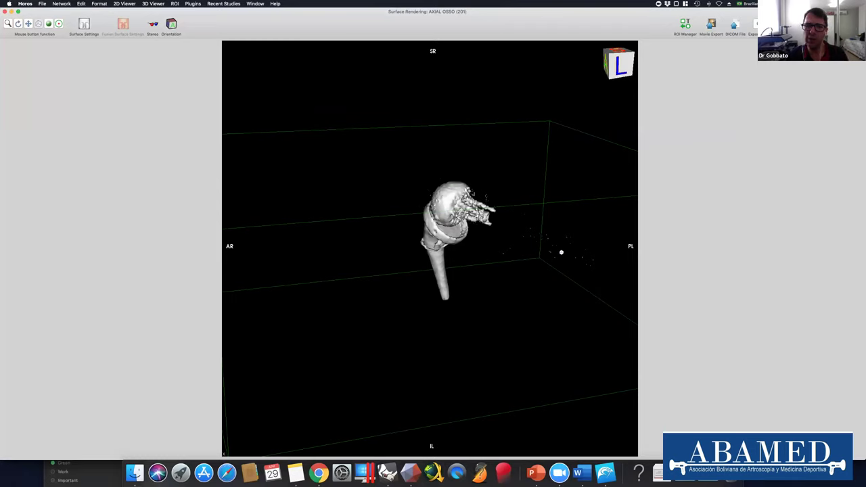
drag(474, 240, 304, 237)
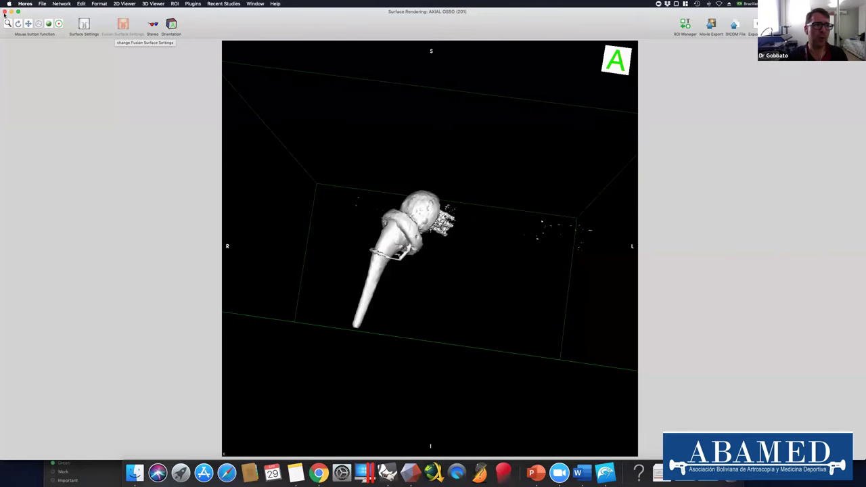
Re-render the shoulder surface with a lower pixel value that includes bone, inspect it from above, and close the rendering.
click(84, 25)
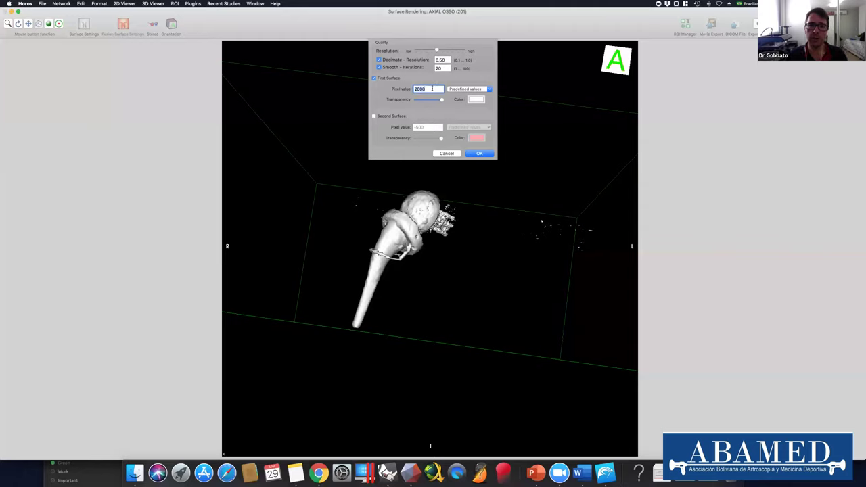
key(Return)
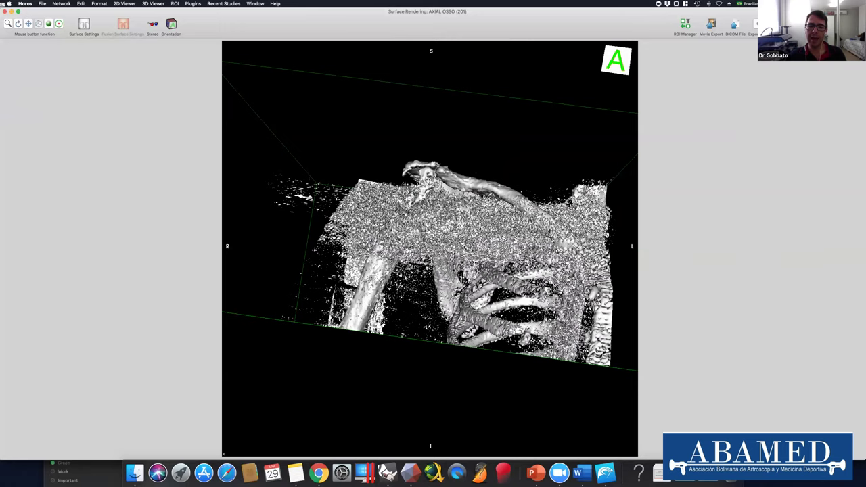
mouse_move(433, 285)
mouse_down()
mouse_move(433, 250)
mouse_move(433, 298)
mouse_up()
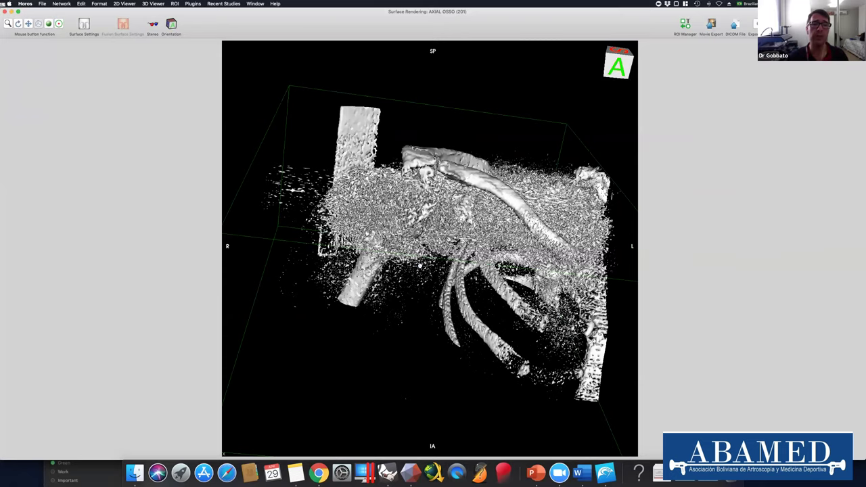
click(5, 12)
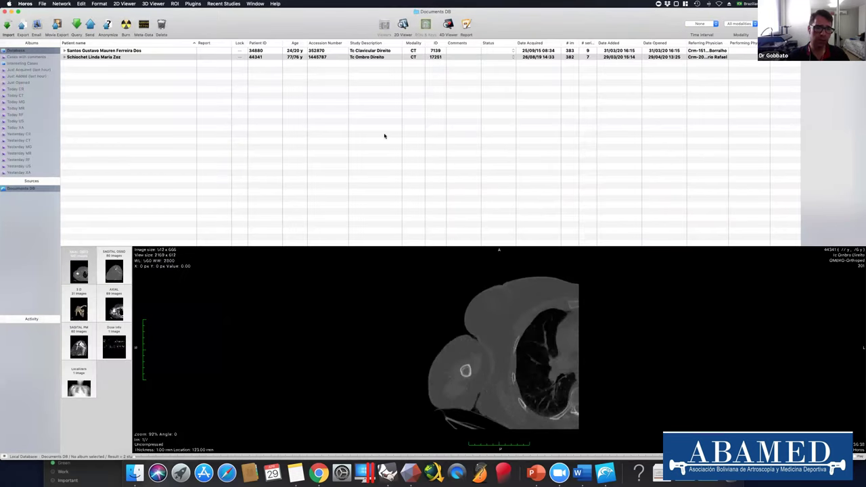
Import the clavicula - TAC folder from the Clavicle CT scans into the local database.
key(super+i)
click(434, 83)
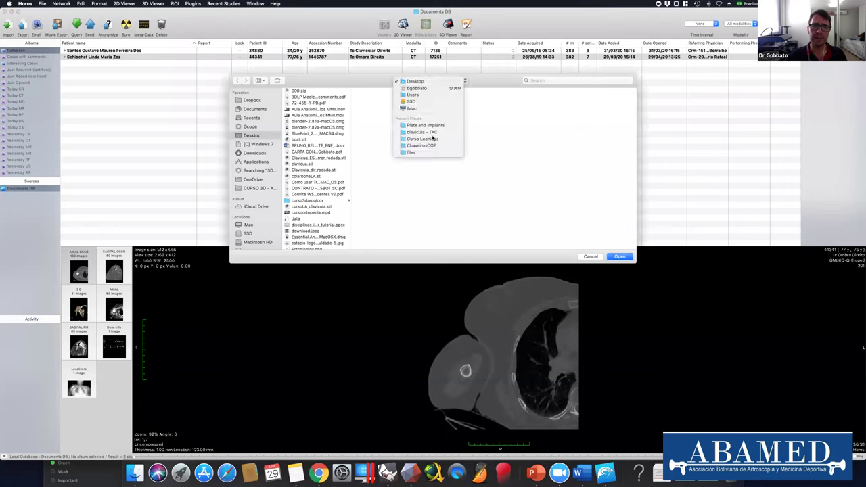
click(429, 134)
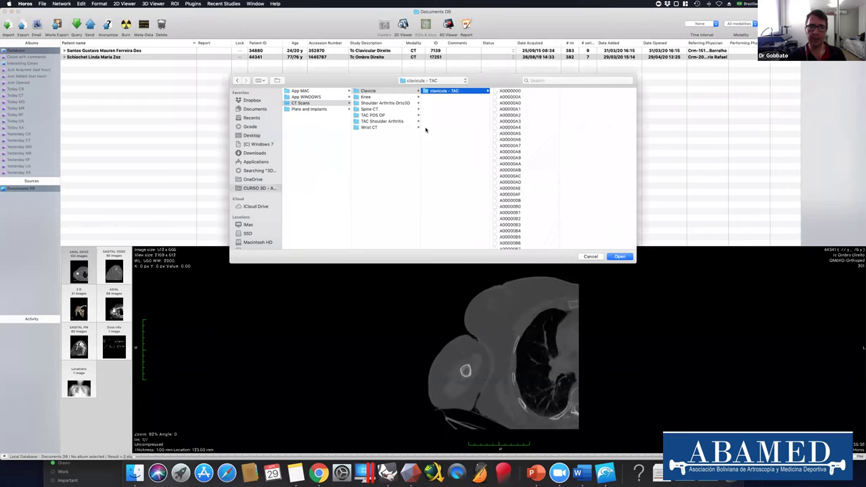
click(620, 257)
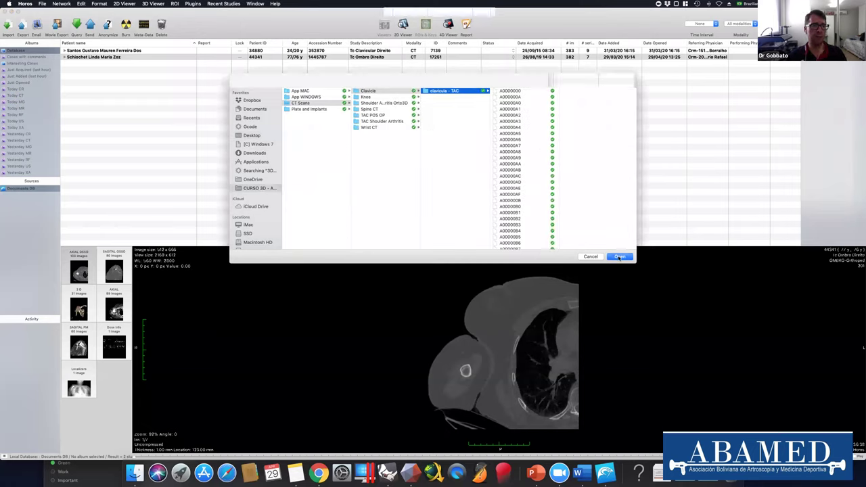
click(445, 149)
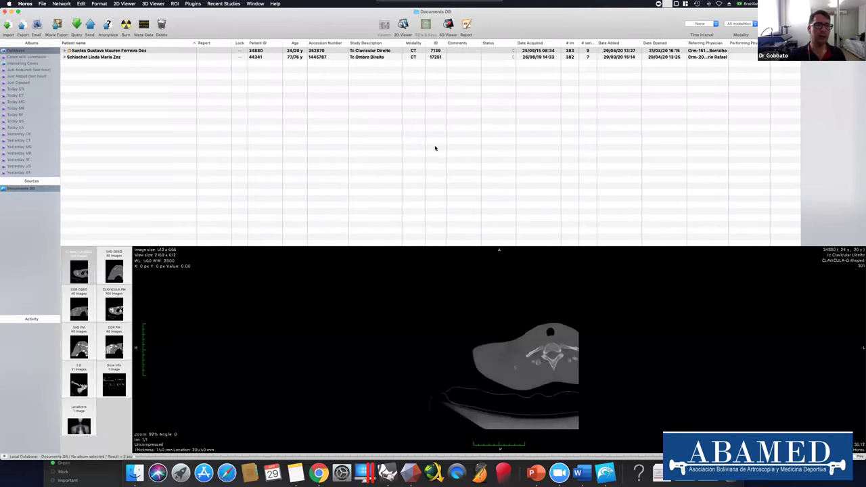
Preview the SAG OSSO, CLAVICULA OSSO and CLAVICULA PM series of the imported clavicle study.
click(112, 267)
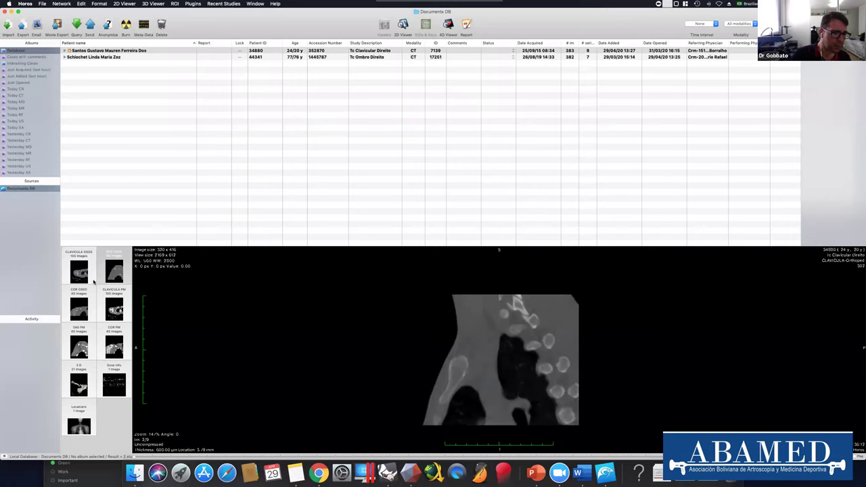
click(83, 274)
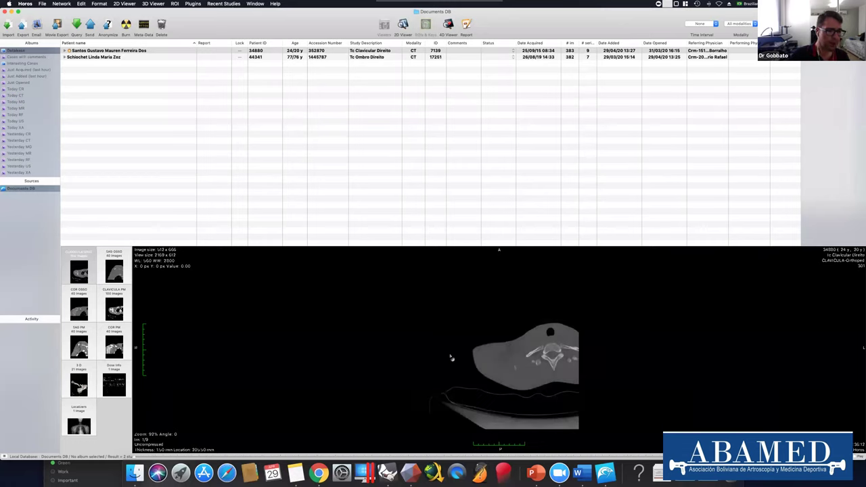
click(116, 294)
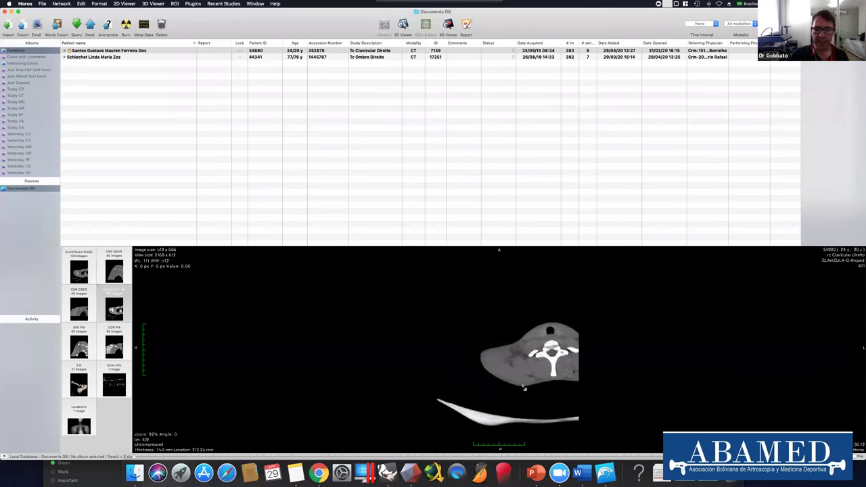
scroll(523, 388, down, 3)
scroll(523, 388, up, 5)
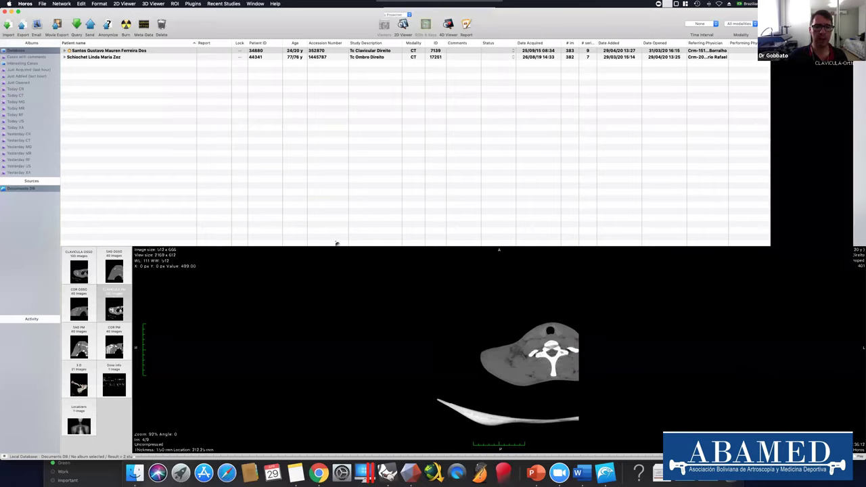
Open the CLAVICULA PM series and create a 3D surface rendering with the first surface's pixel value set to 200.
double_click(361, 304)
click(287, 18)
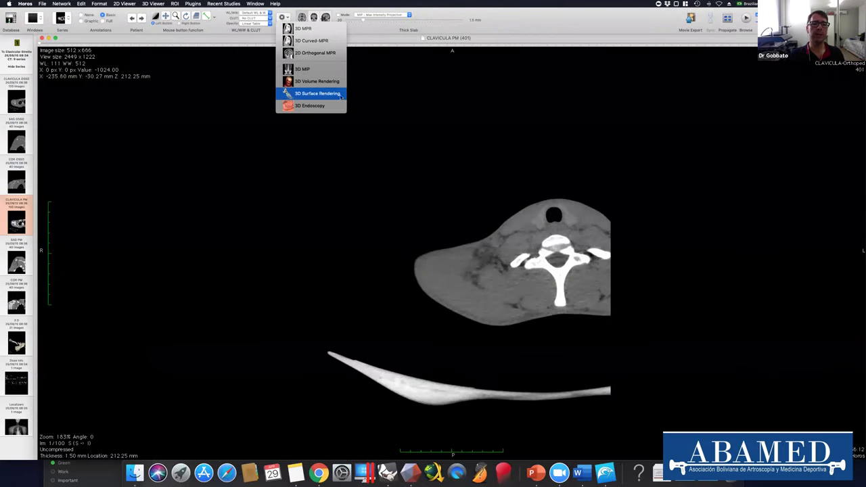
click(314, 94)
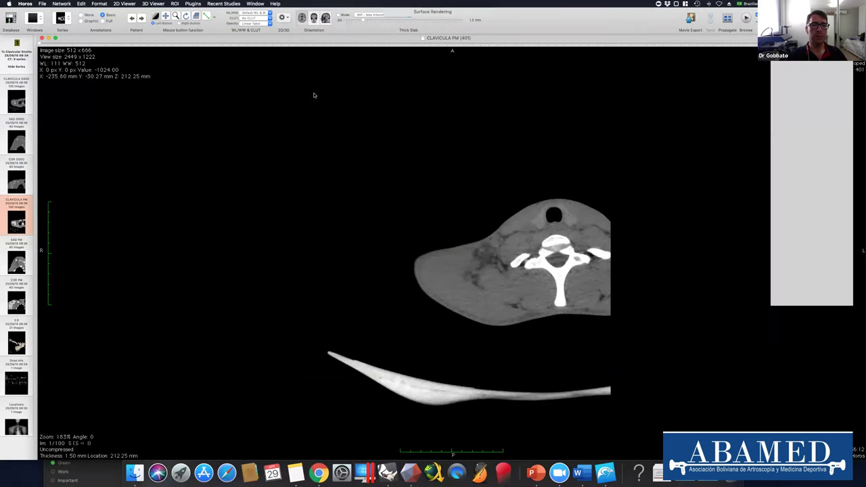
key(Tab)
key(Tab)
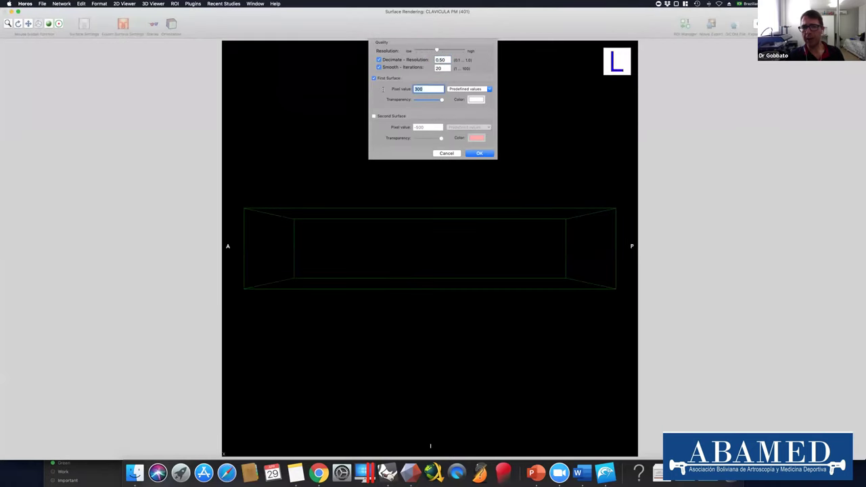
text(200)
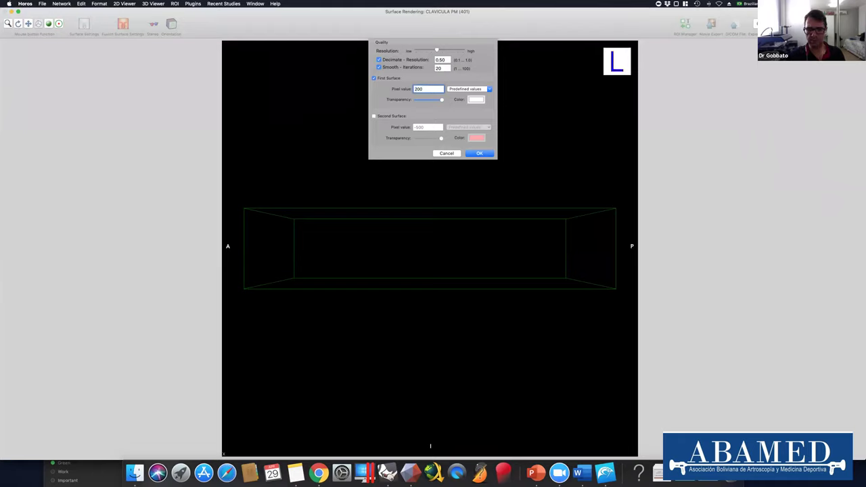
key(Return)
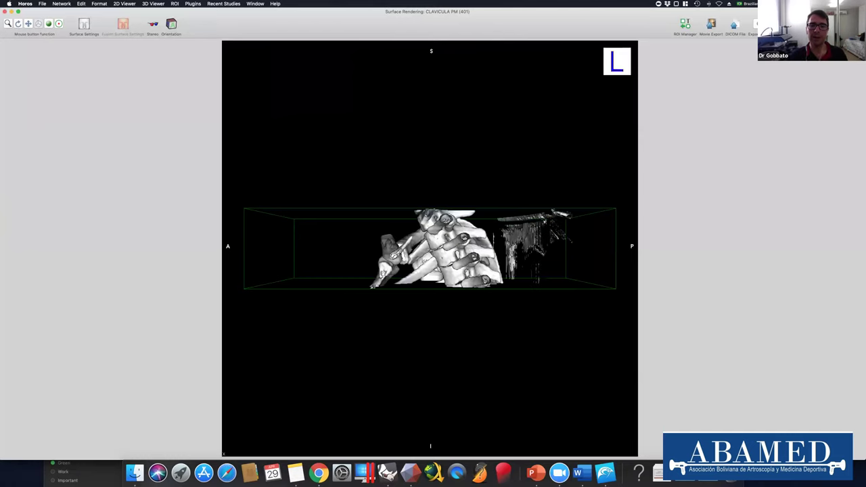
Examine the rendered fractured clavicle and shoulder girdle up close from the front and above.
drag(510, 294, 549, 319)
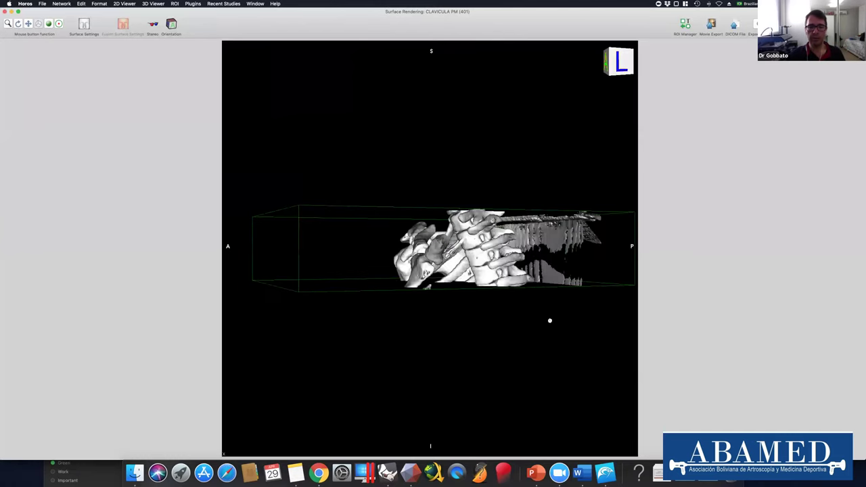
drag(575, 207, 475, 189)
drag(467, 330, 476, 226)
scroll(433, 250, up, 3)
drag(480, 303, 481, 271)
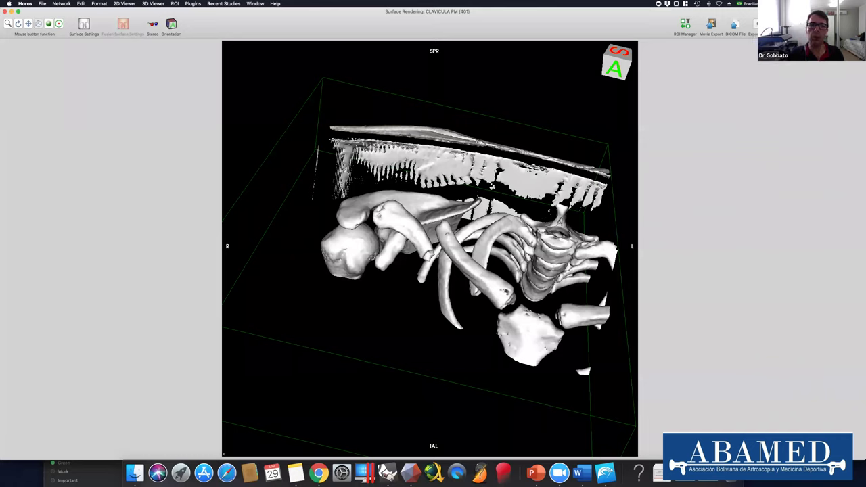
Export the rendered clavicle surface as a 3D file named clacuiulaHoros in the Dropbox folder.
click(751, 26)
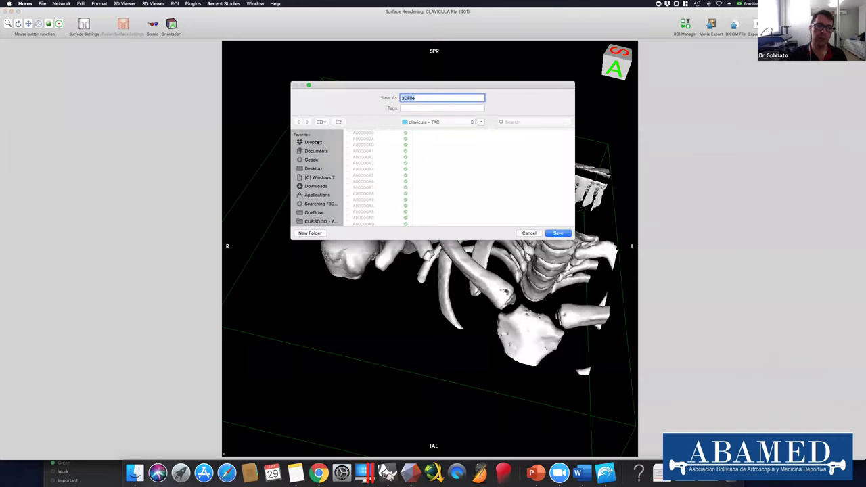
click(316, 142)
text(claviculaHoros)
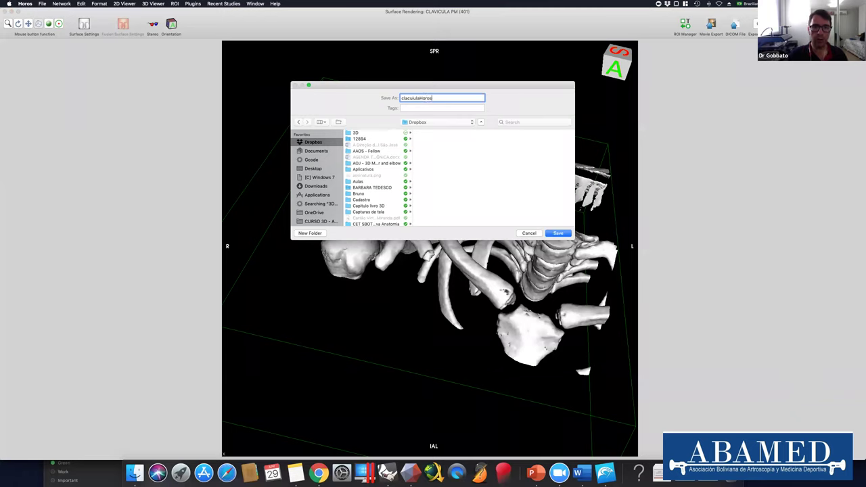
key(Return)
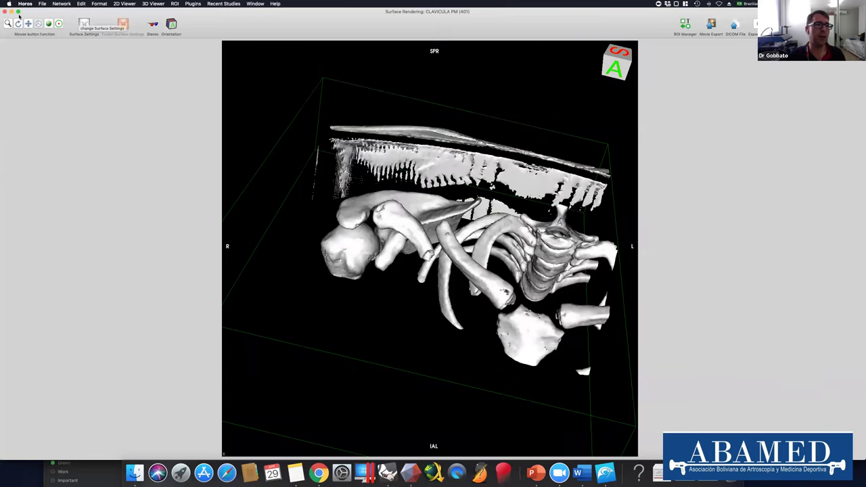
Leave the Horos surface rendering and bring the empty Rhinoceros workspace to the front.
click(103, 76)
click(40, 38)
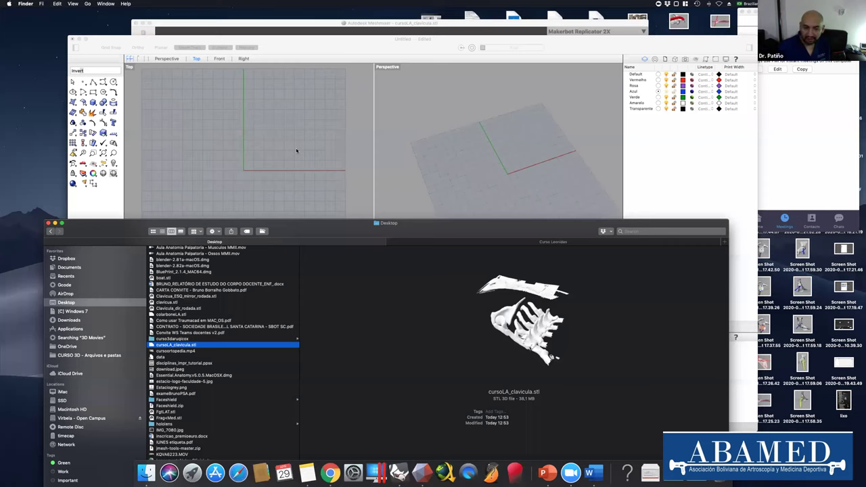
click(431, 170)
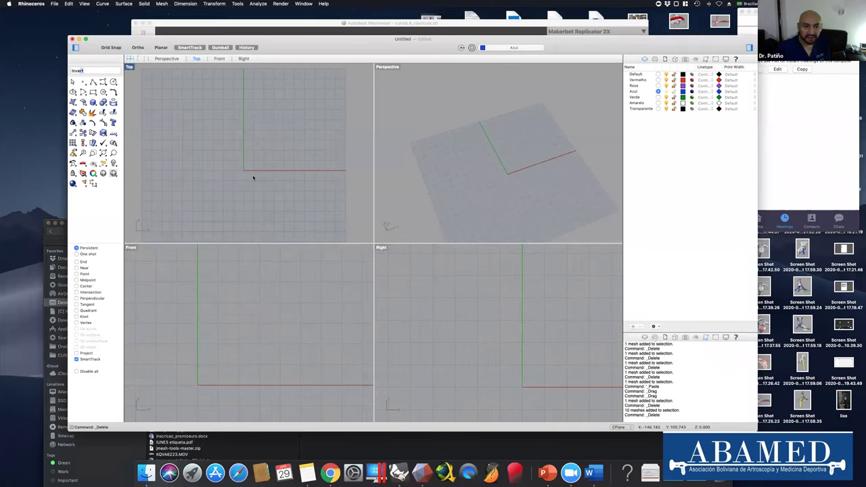
scroll(253, 178, down, 3)
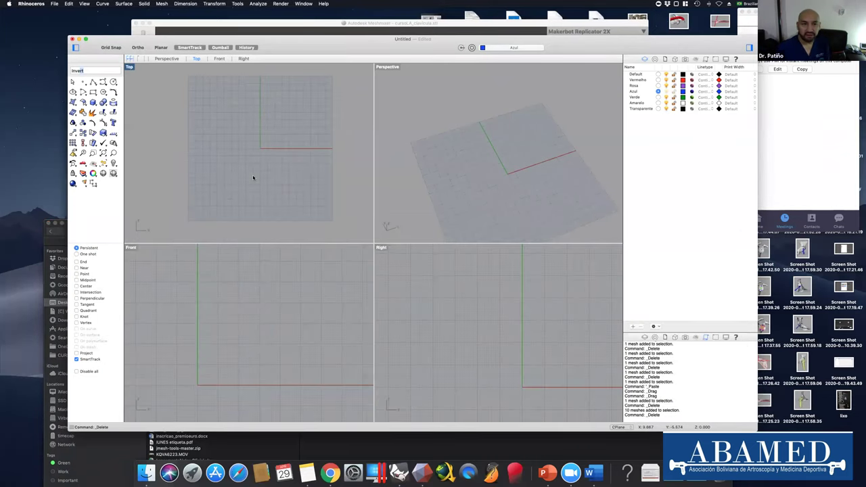
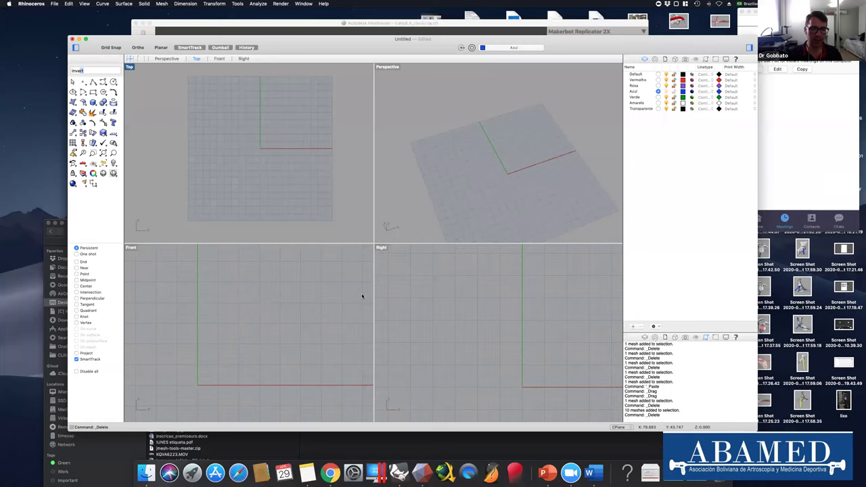
Switch to Chrome, widen its window and load the OrthoMesh3D course page at udemy.com/course/orthomesh3d/.
click(330, 472)
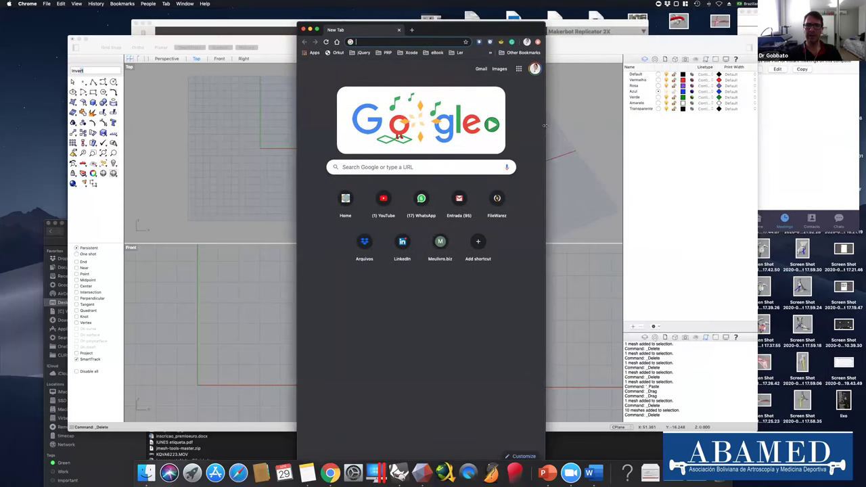
drag(739, 126, 739, 126)
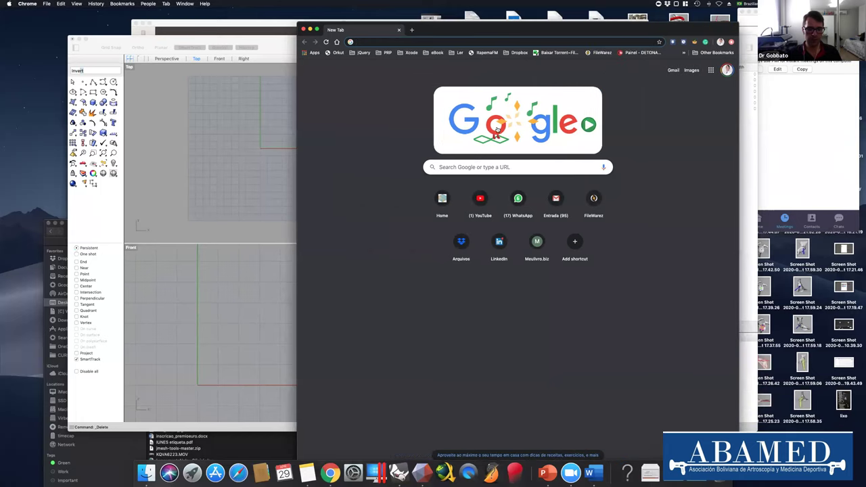
text(udemy)
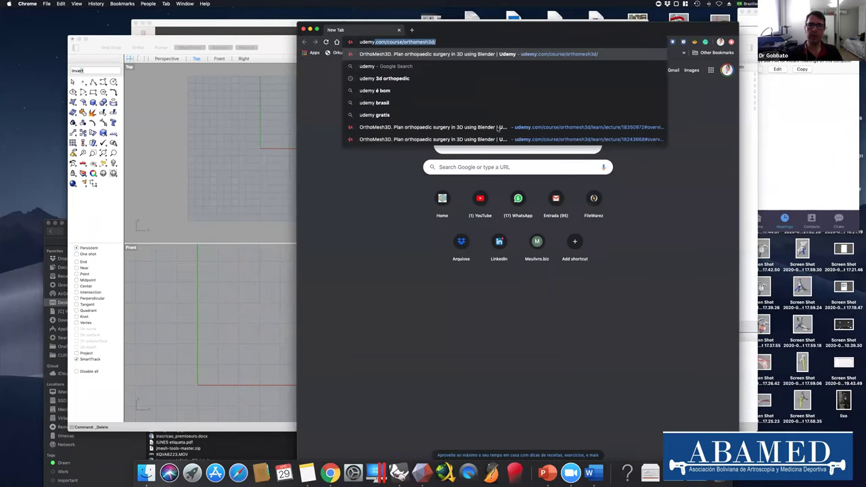
key(Return)
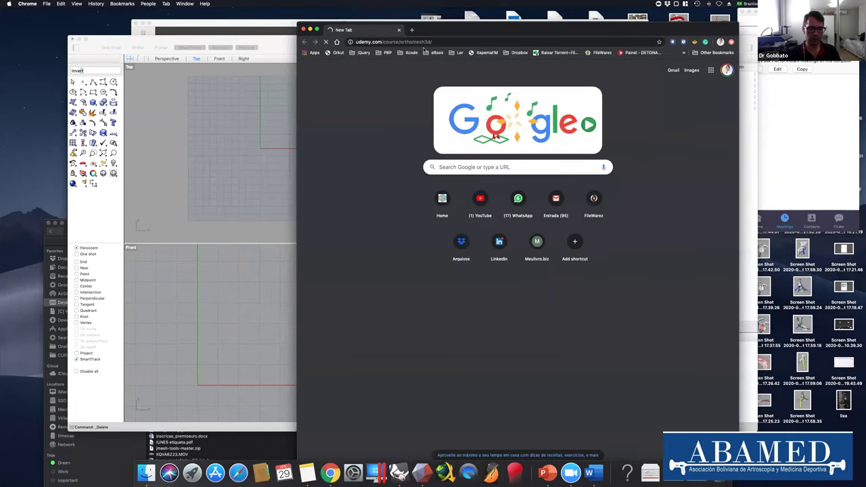
Try to load udemy.com/course/ortopedia 3d in a new browser tab.
key(super+t)
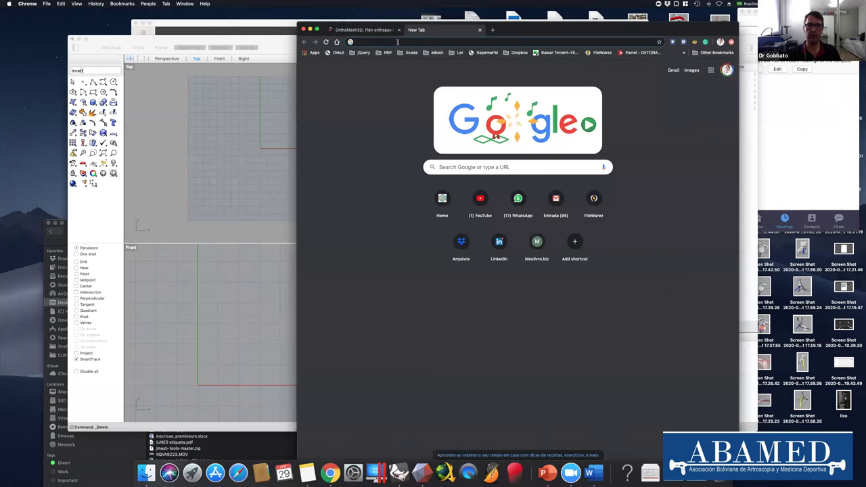
drag(351, 32, 318, 60)
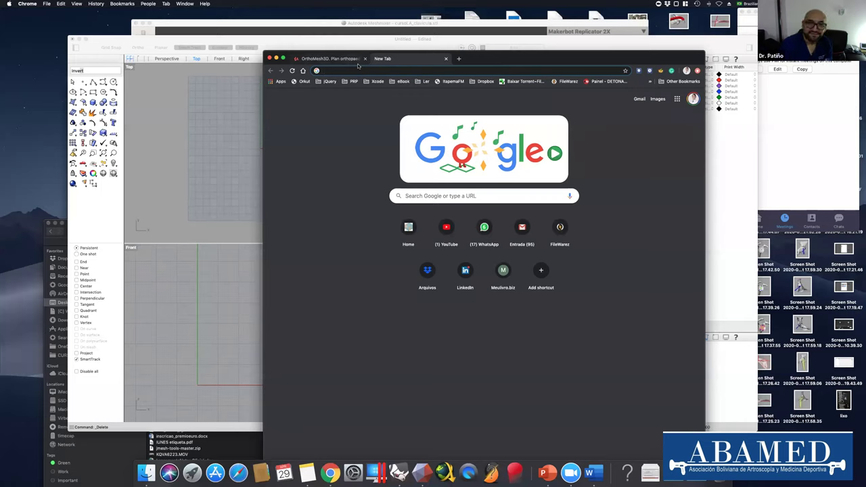
text(ude)
key(BackSpace)
key(BackSpace)
text(i)
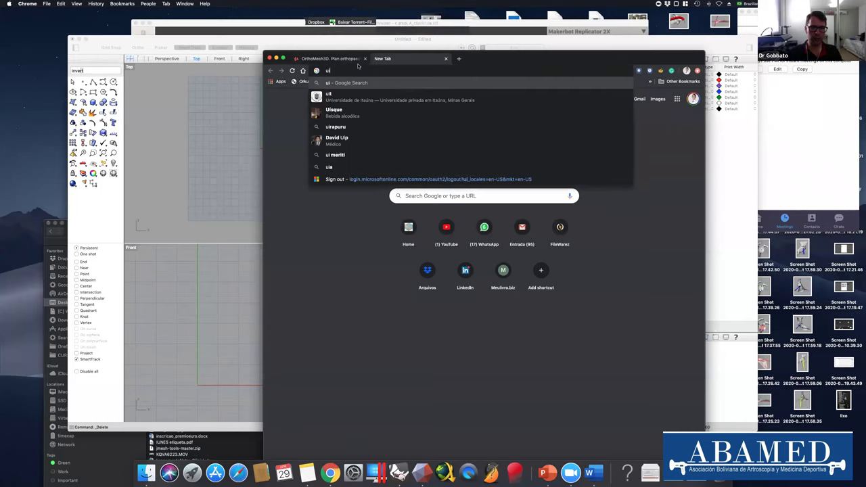
key(BackSpace)
text(de)
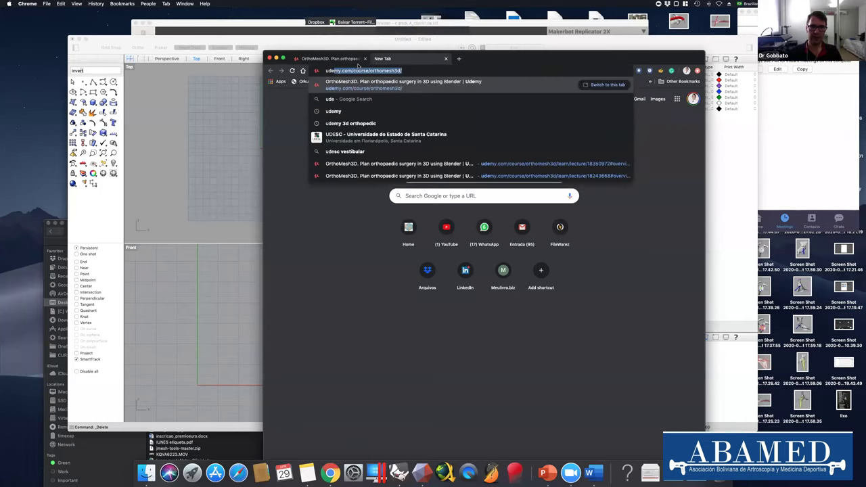
text(my.com/course/o)
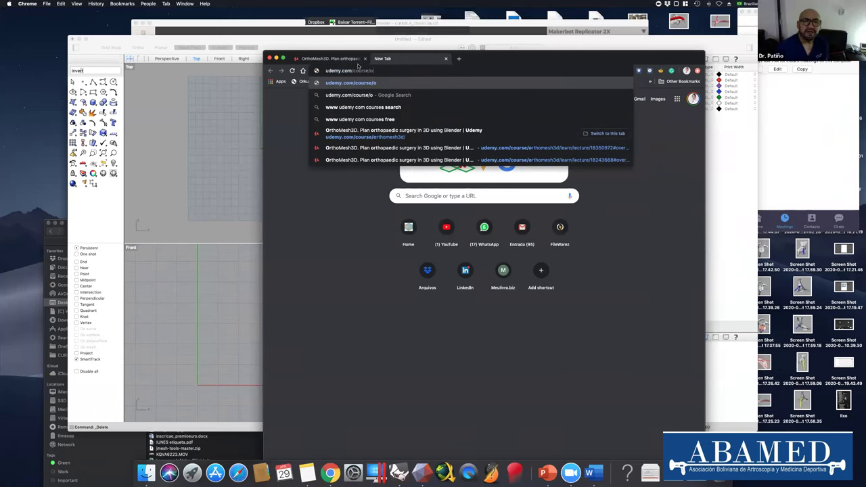
text(r)
key(BackSpace)
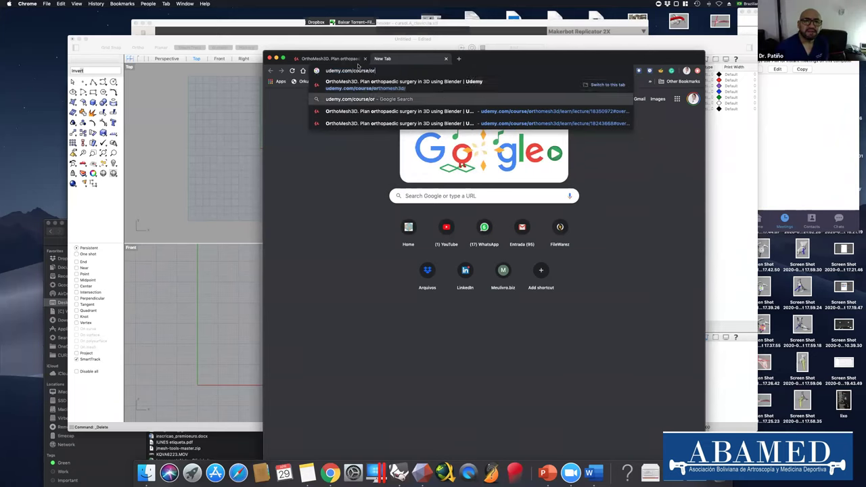
key(Up)
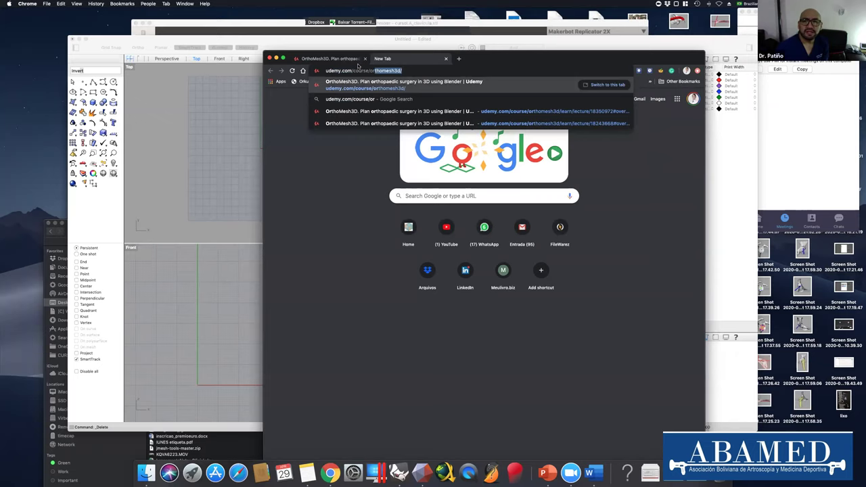
key(BackSpace)
key(BackSpace)
key(BackSpace)
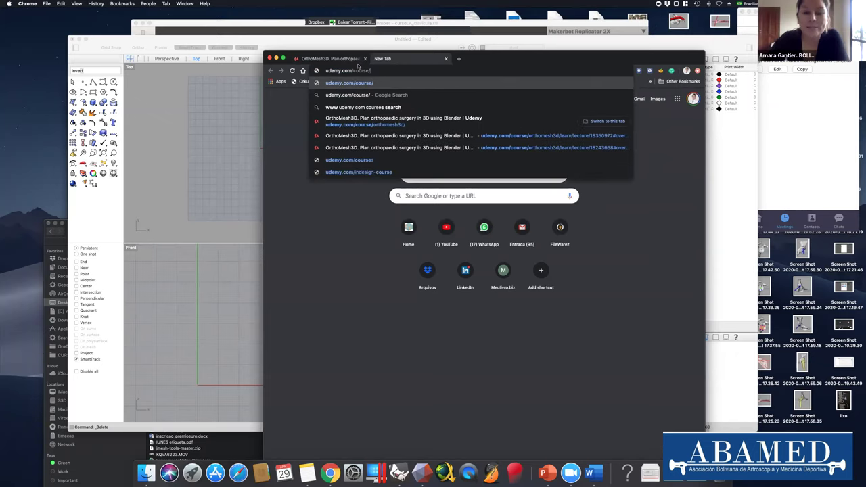
text(ort)
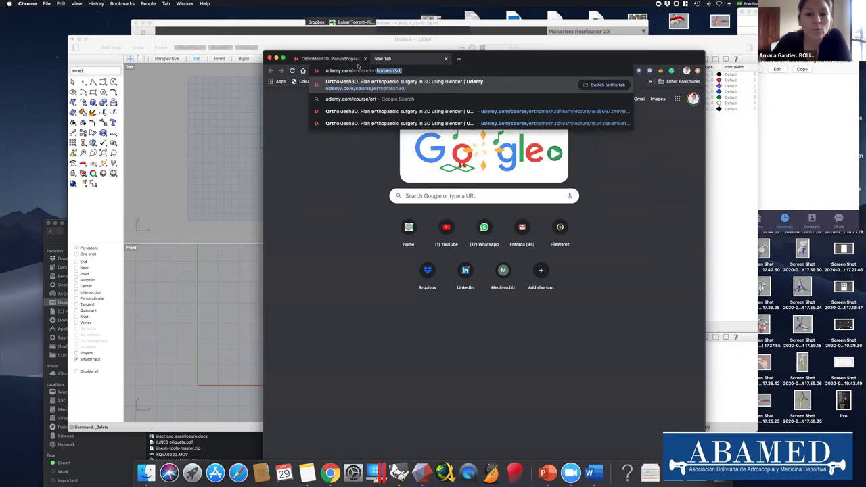
text(opedia 3d)
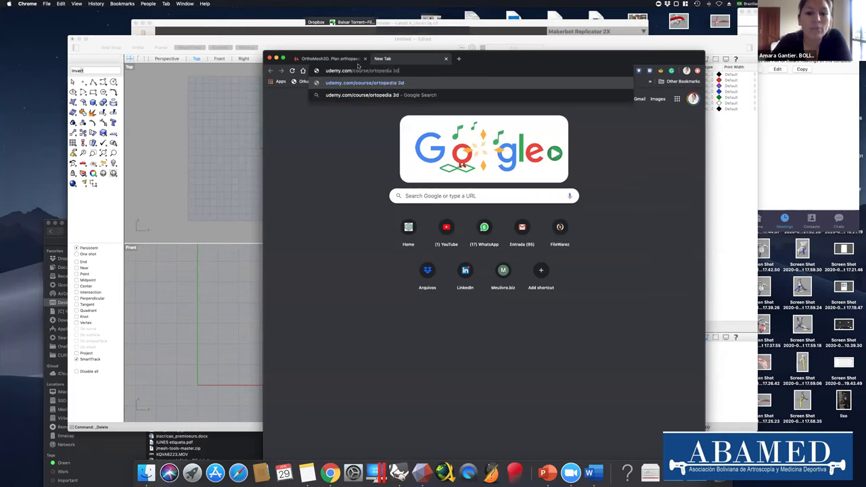
key(Return)
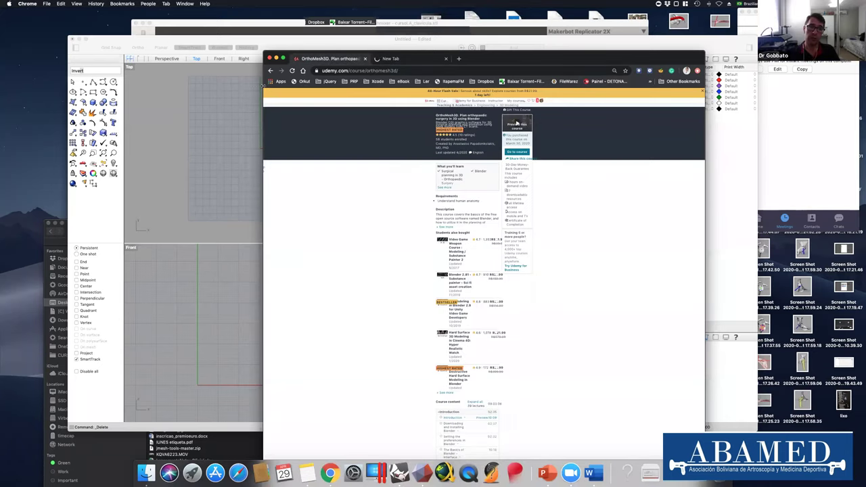
Show the OrthoMesh3D course page in a wider browser window and highlight orthomesh3d/ in its address.
drag(126, 105, 127, 107)
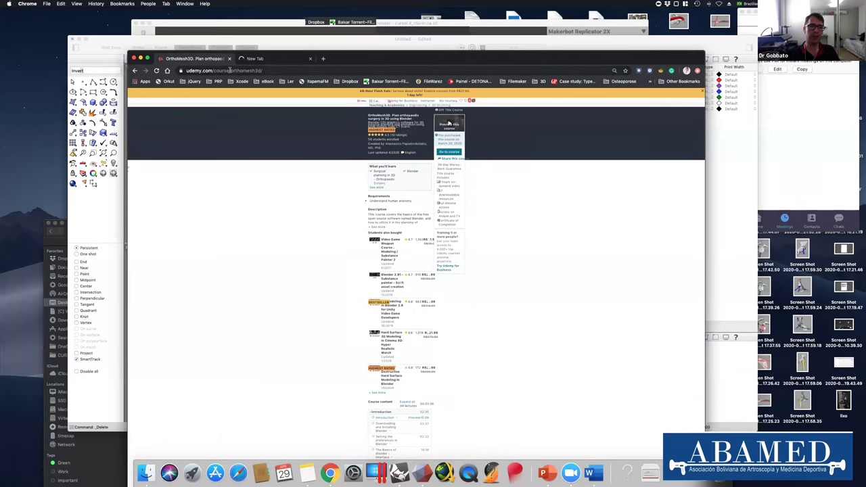
drag(237, 70, 262, 71)
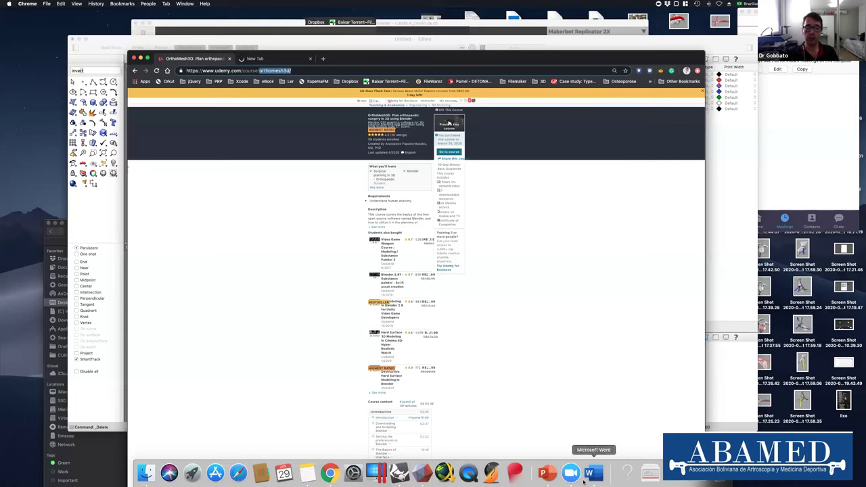
Look up the Blender application in the Mac's Spotlight search.
key(super+space)
text(bl)
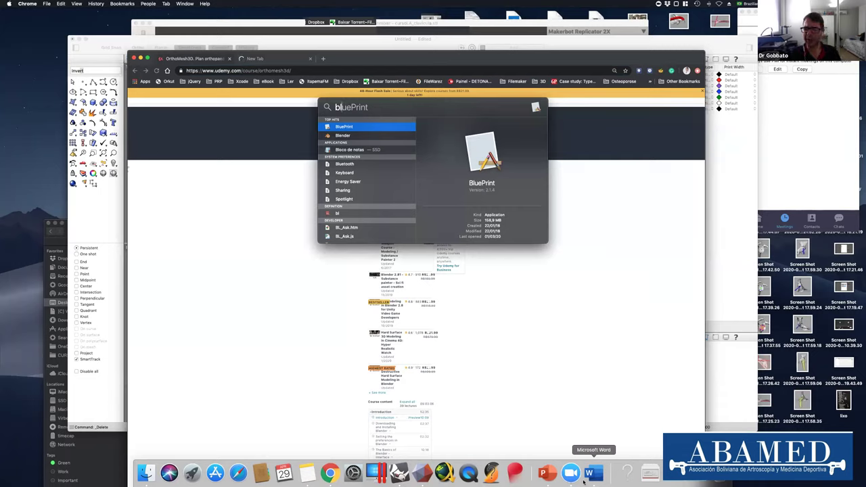
text(le)
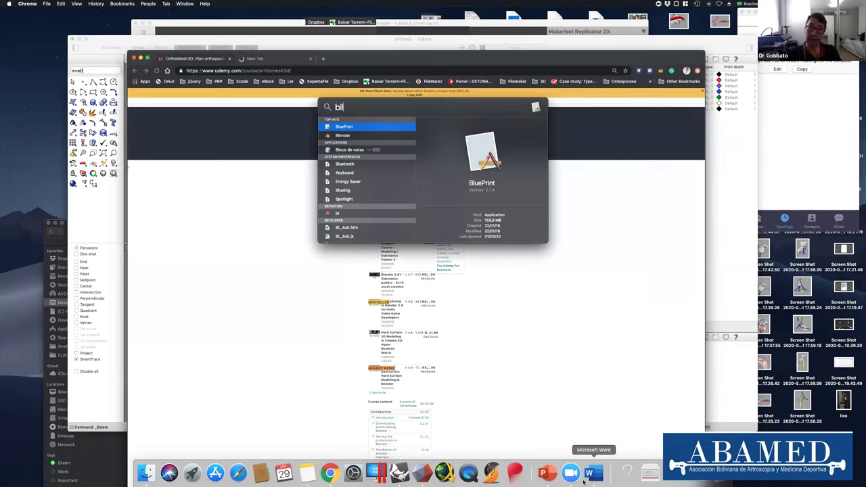
key(BackSpace)
key(BackSpace)
text(ender)
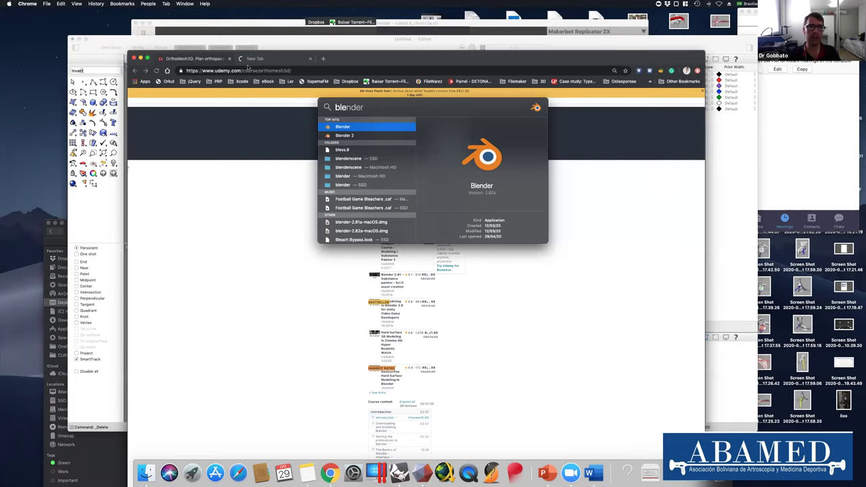
Search the web for "udemy medicine 3d" in the second browser tab and look through the results.
click(270, 58)
click(285, 71)
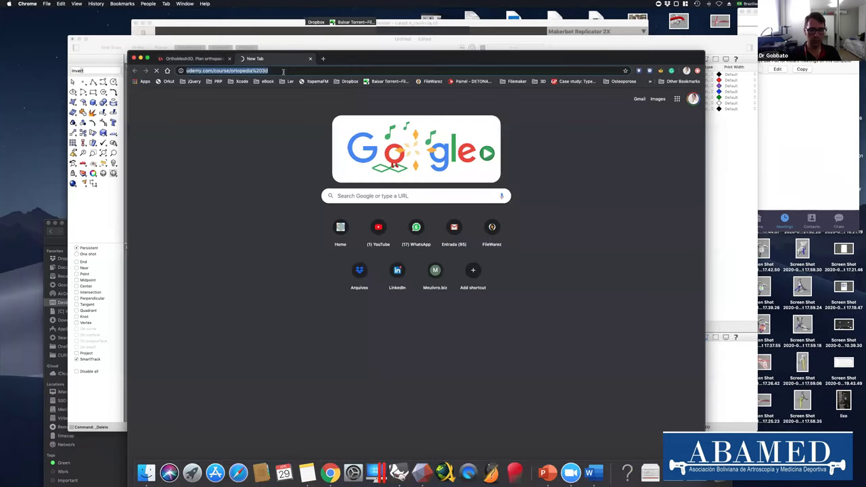
text(udemy)
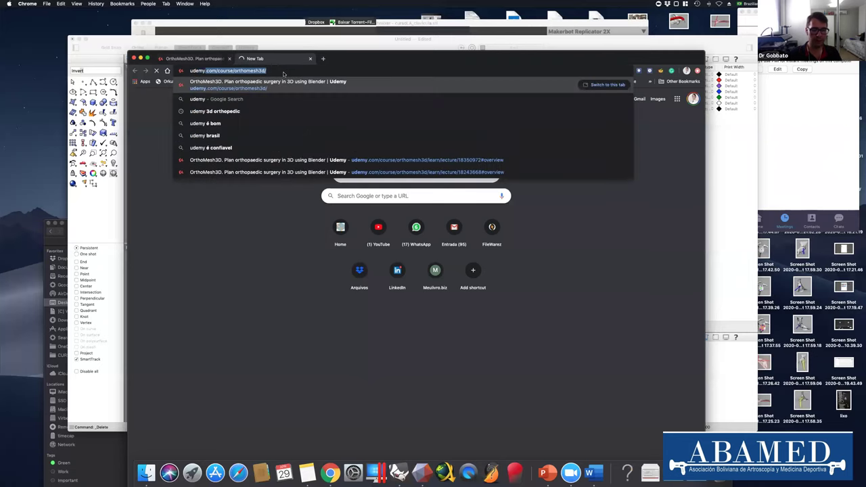
text( medic)
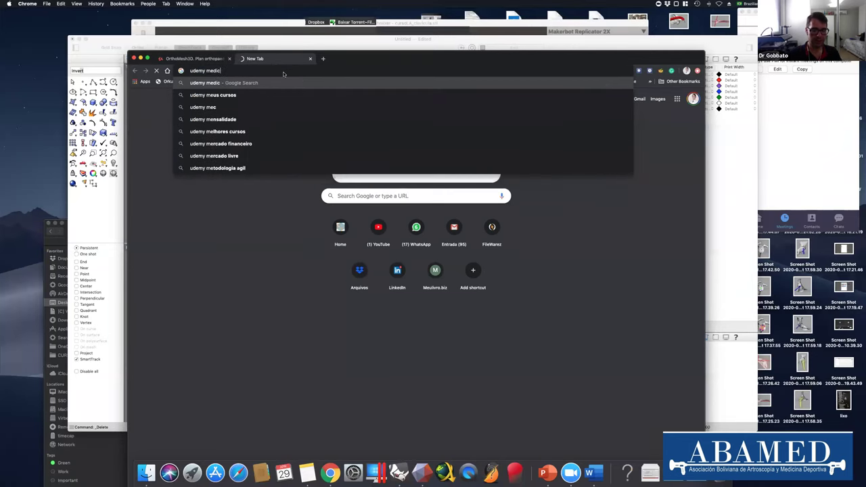
text(ine 3d)
key(Return)
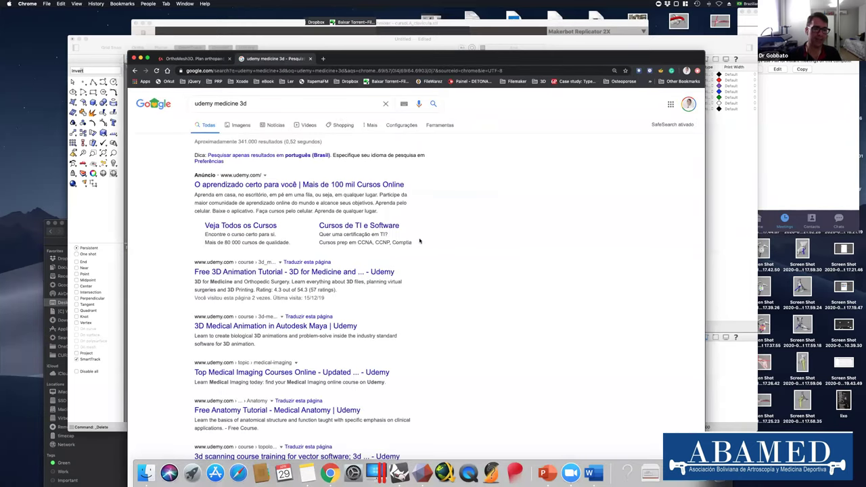
scroll(419, 241, down, 5)
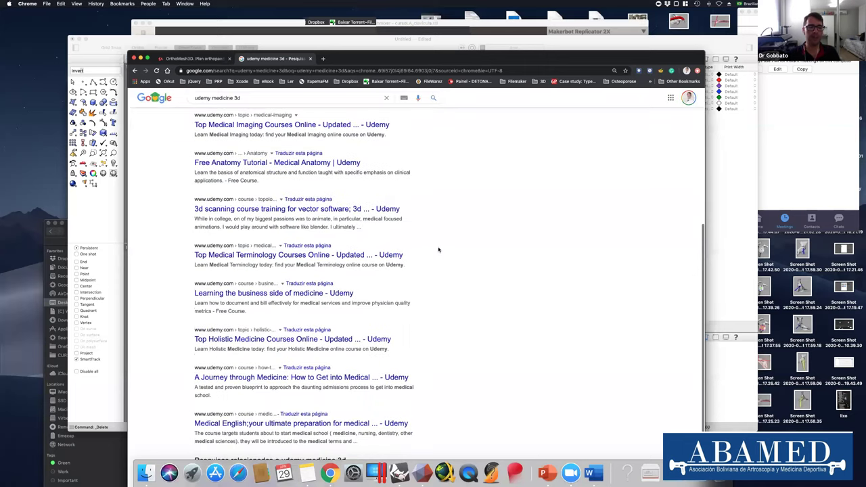
scroll(261, 118, up, 6)
scroll(262, 117, down, 1)
Change the web search to "udemy orthopedic 3d" and run it.
double_click(227, 103)
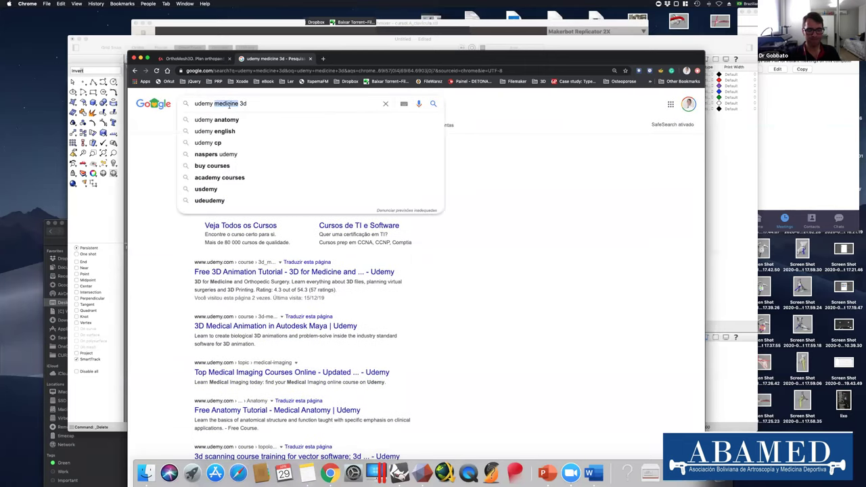
text(or)
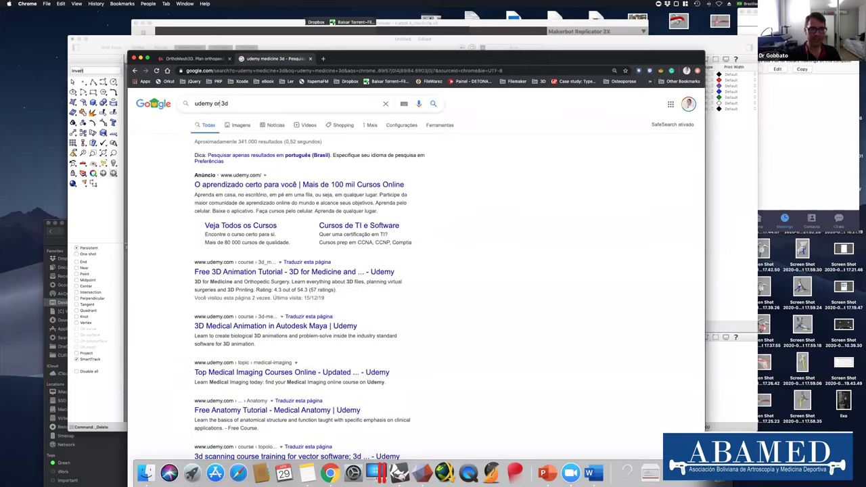
text(h)
key(BackSpace)
text(thope)
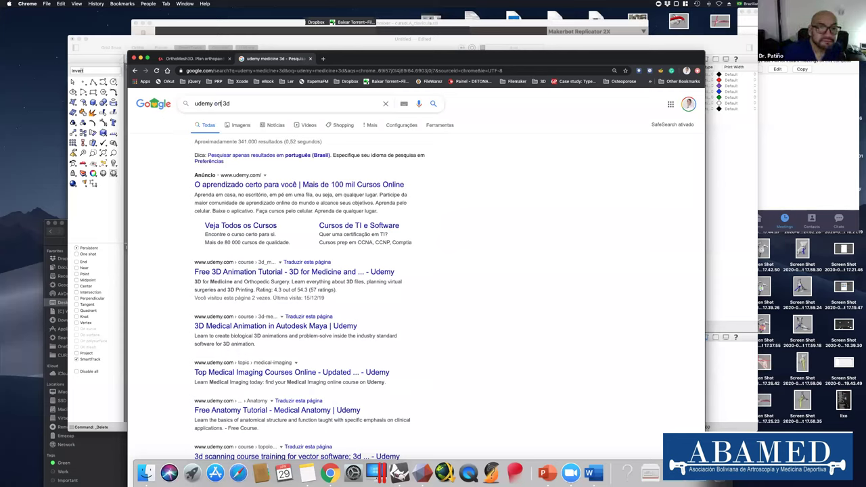
text(dic)
key(Return)
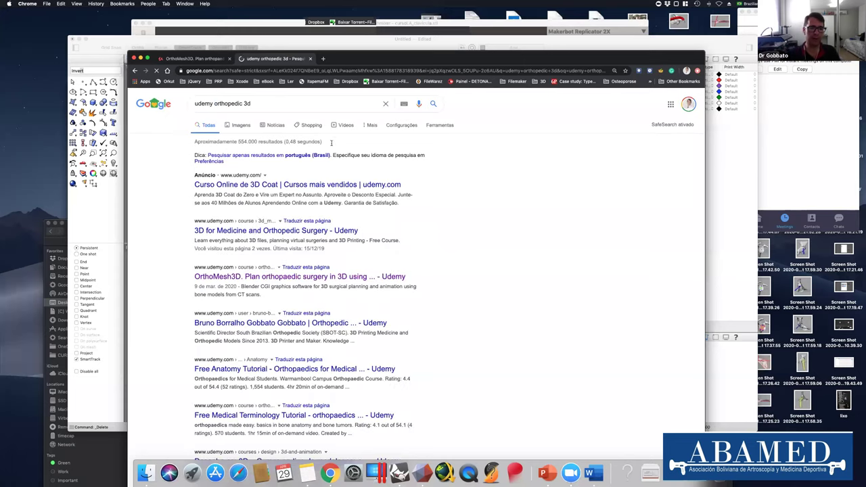
Open the Udemy course 3D for Medicine and Orthopedic Surgery and select its full web address.
click(247, 230)
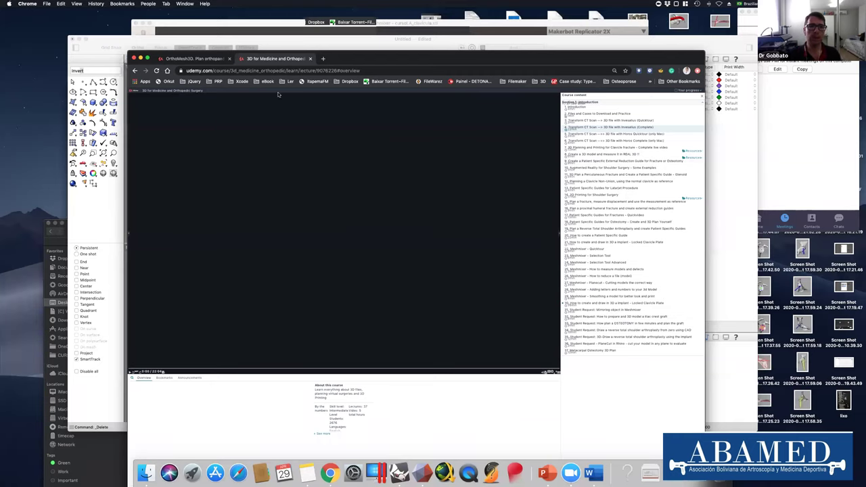
click(384, 72)
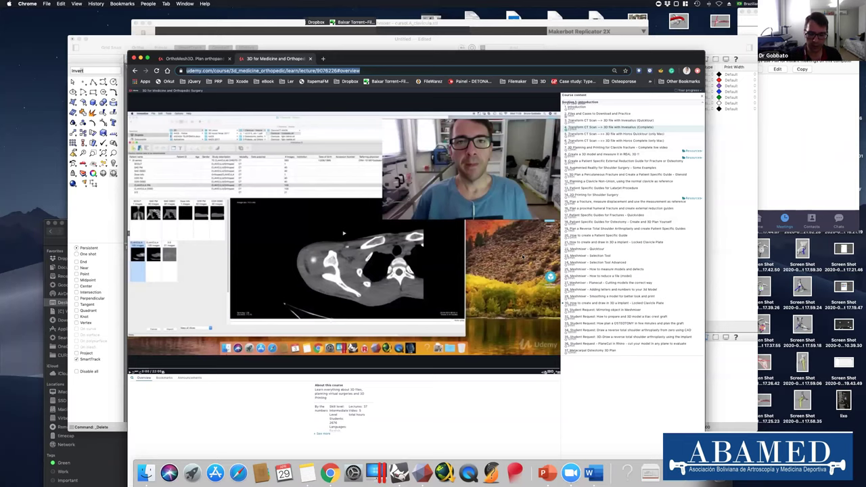
Look through the lecture list and overview of the 3D for Medicine and Orthopedic Surgery course at a readable page size.
key(super+equal)
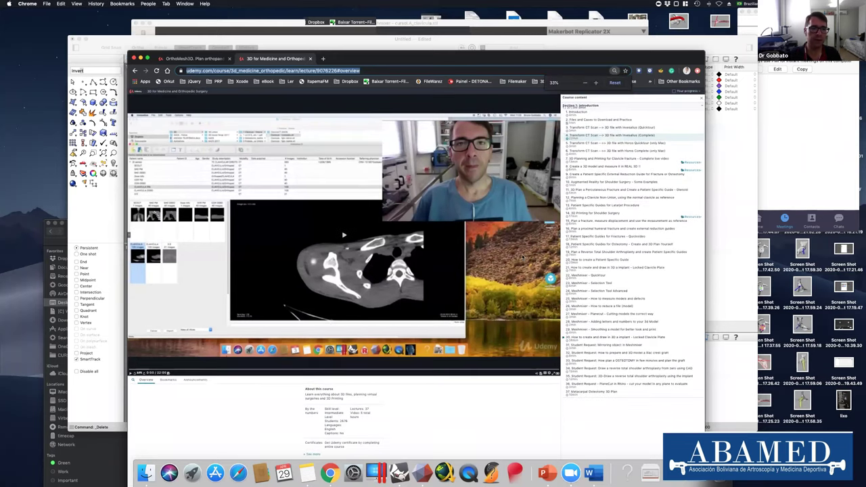
key(super+equal)
key(super+equal)
key(super+equal)
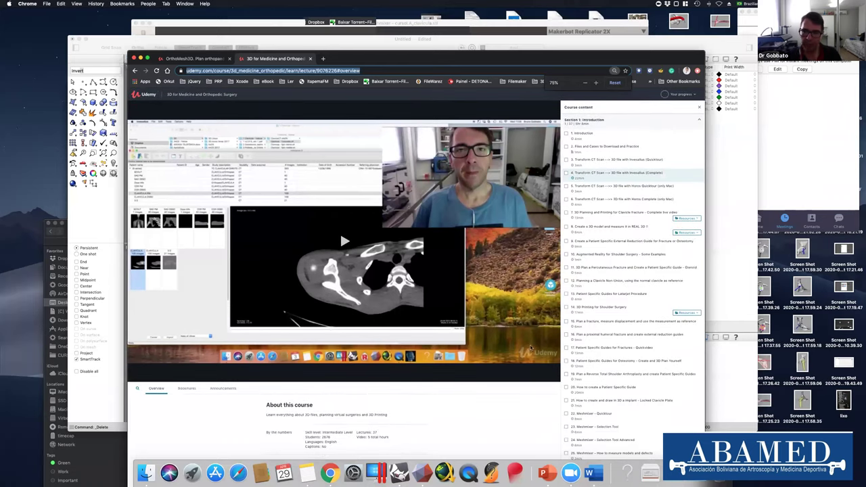
scroll(505, 297, down, 5)
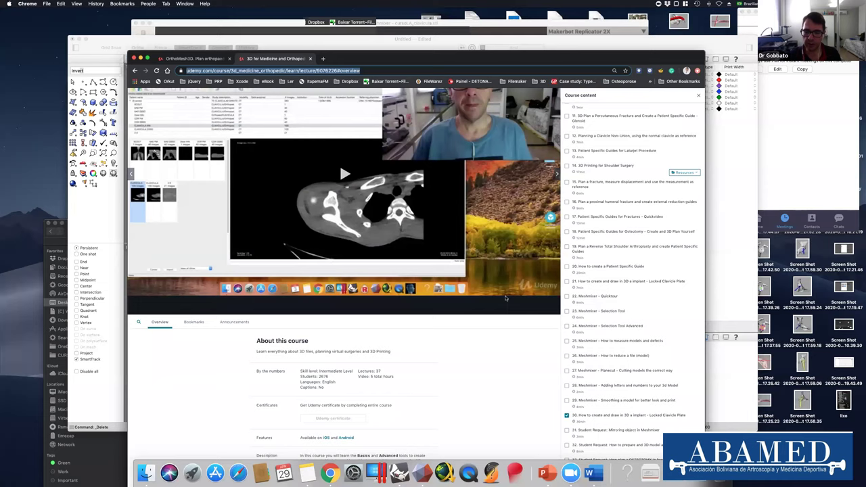
scroll(603, 326, down, 3)
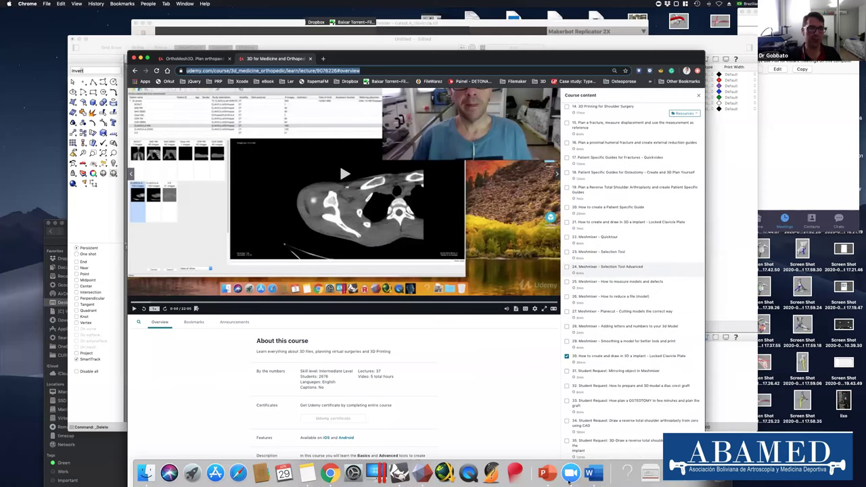
scroll(227, 155, down, 3)
scroll(227, 155, up, 8)
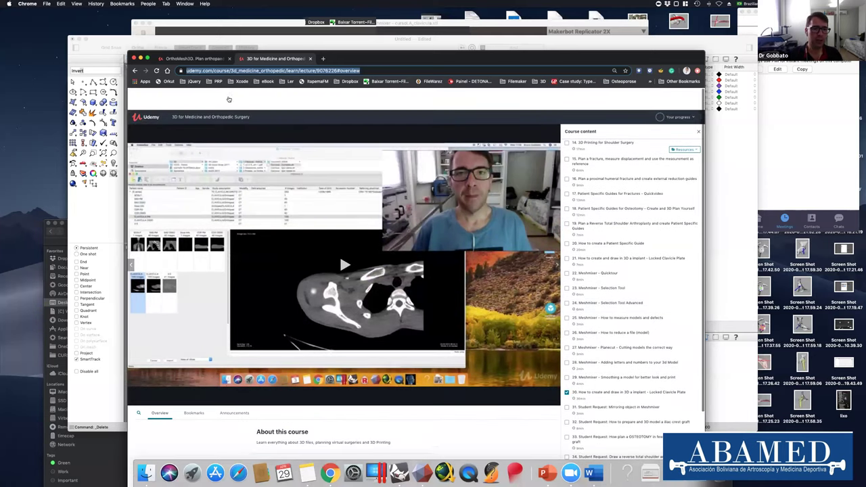
scroll(237, 98, down, 2)
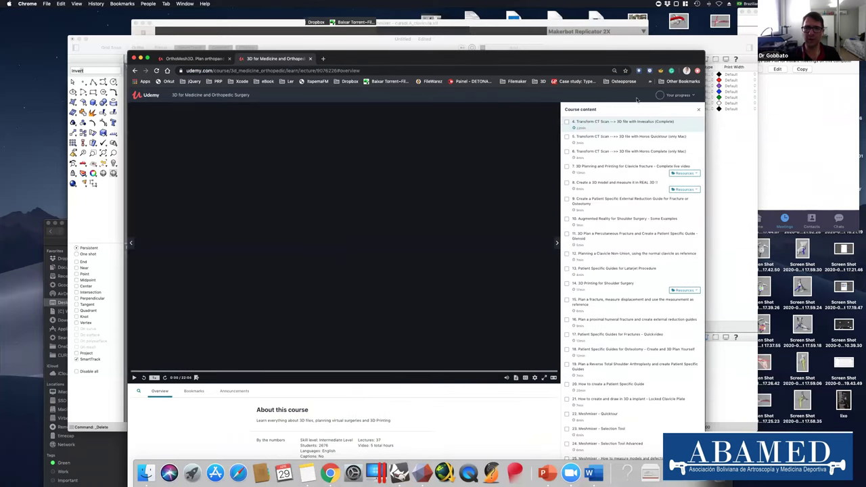
mouse_move(678, 96)
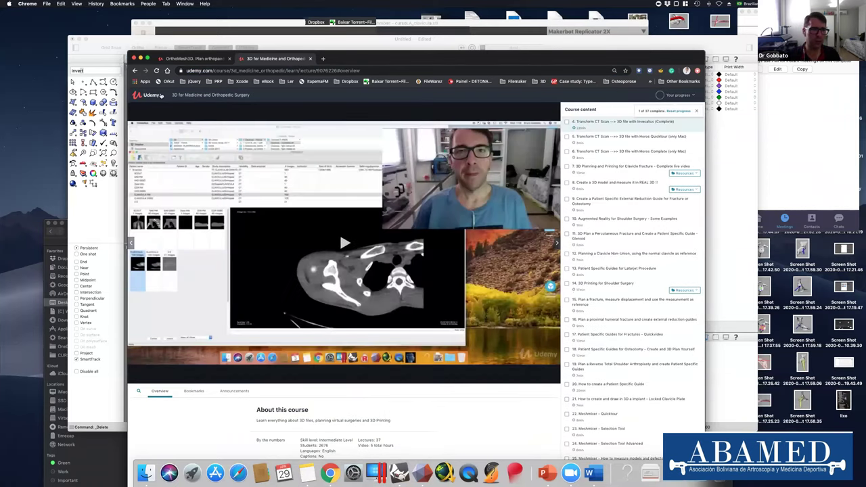
Go to the Udemy home page and look through the instructor profile settings, the account options and the enrolled courses.
click(145, 95)
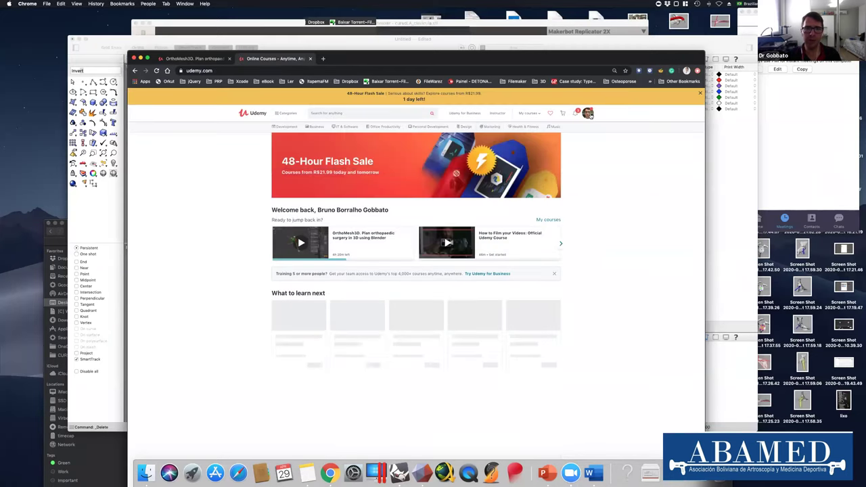
click(590, 115)
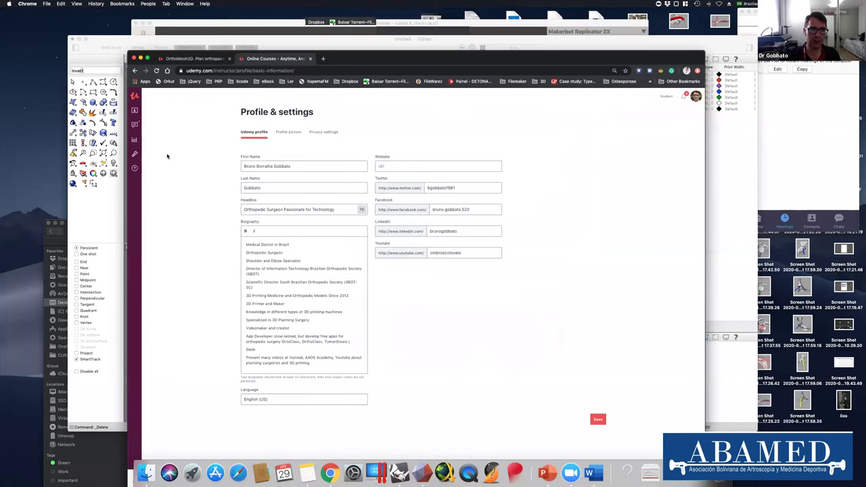
click(135, 70)
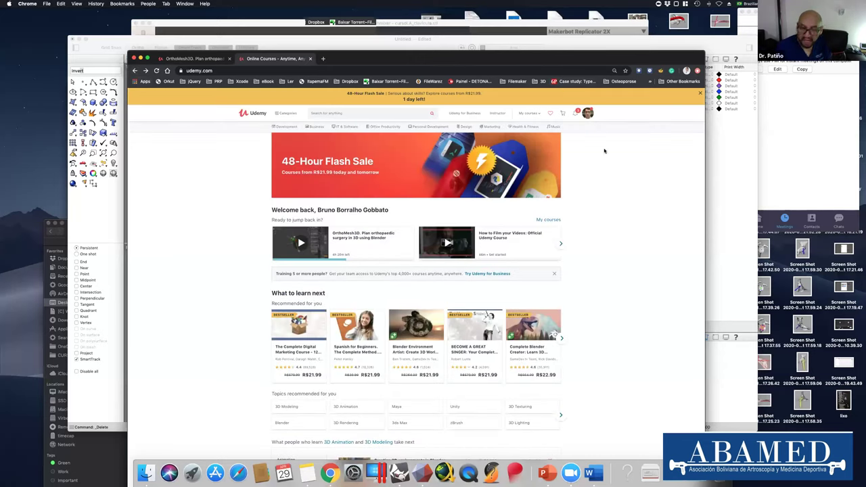
mouse_move(587, 112)
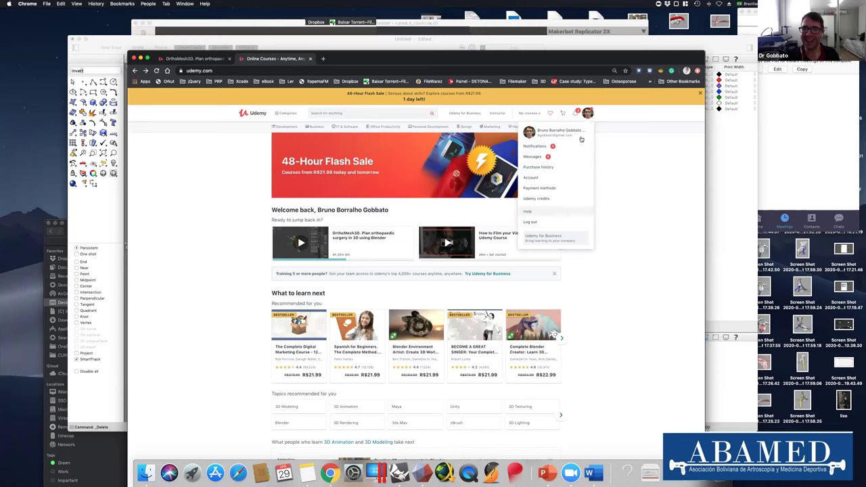
mouse_move(539, 111)
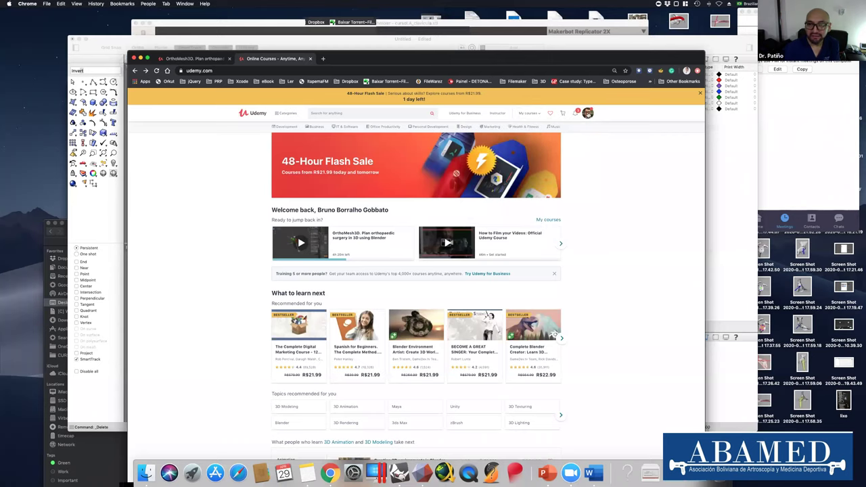
mouse_move(529, 113)
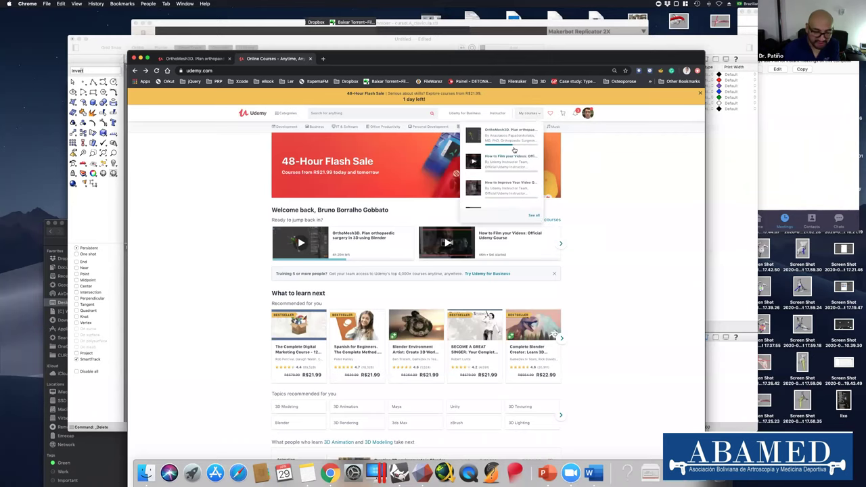
Open the 3D for Medicine and Orthopedic Surgery course for editing from the instructor's course list.
click(495, 113)
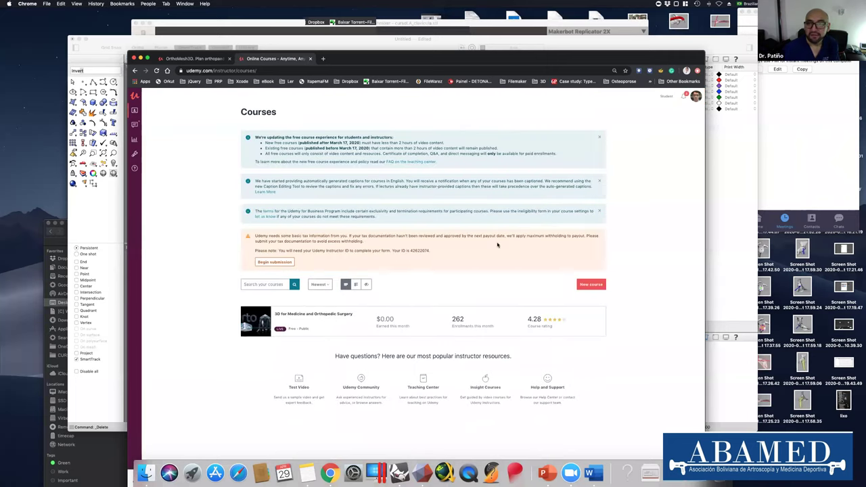
mouse_move(326, 319)
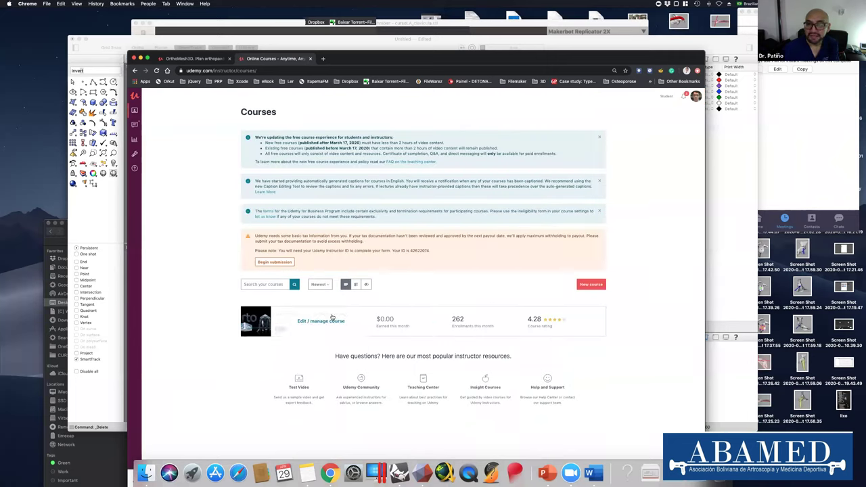
click(331, 320)
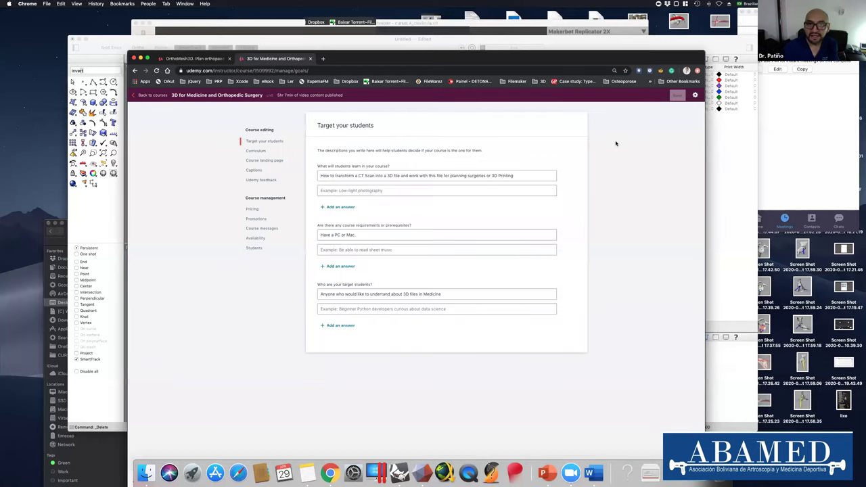
Open the course's pricing settings and try to save the Free price tier in USD.
click(254, 209)
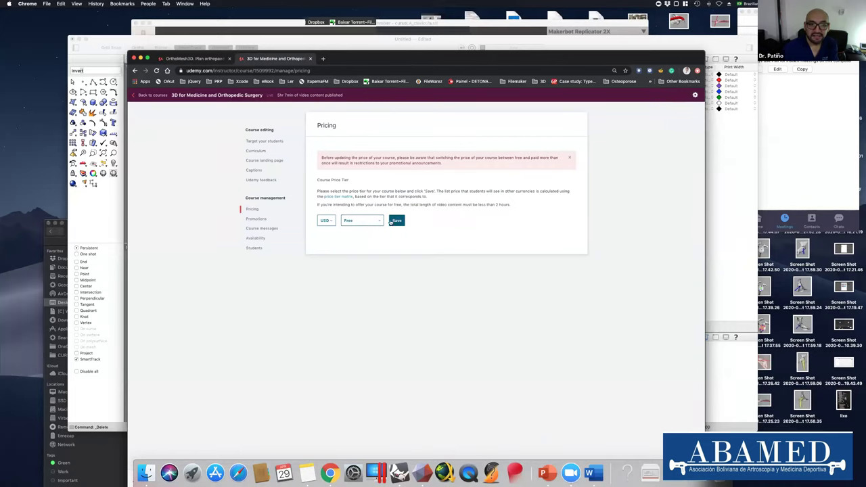
click(395, 221)
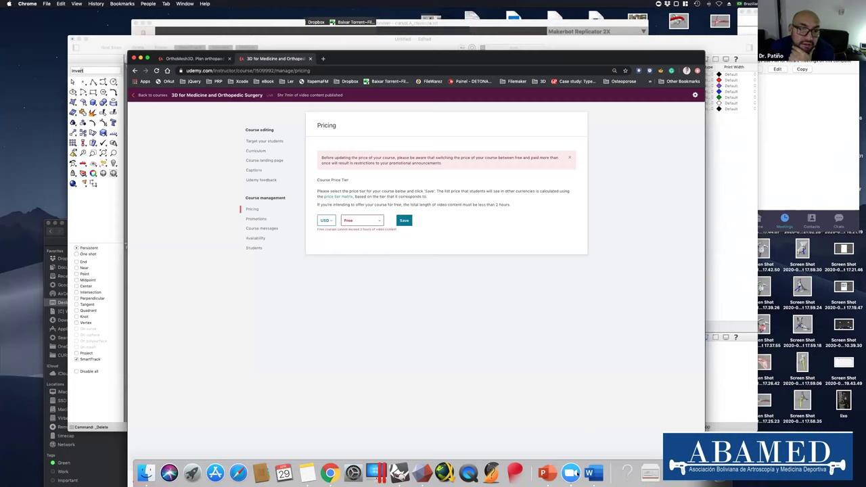
Switch to the Zoom app and bring its meetings window to the front.
click(570, 473)
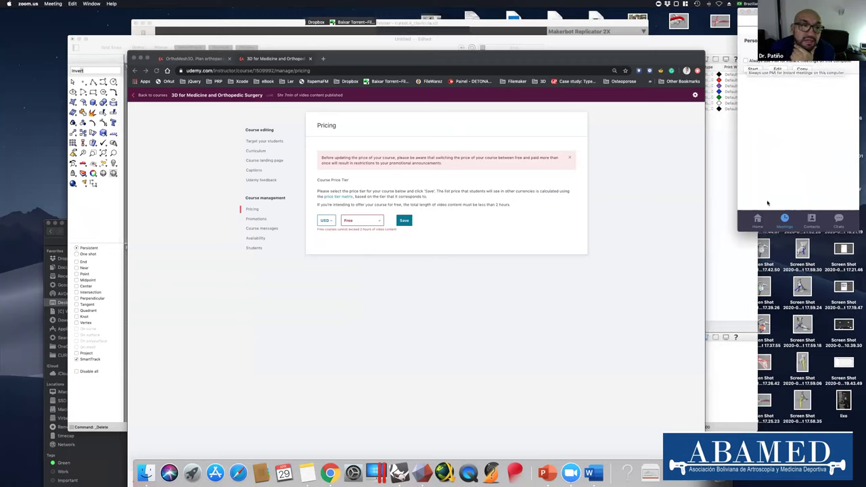
click(572, 474)
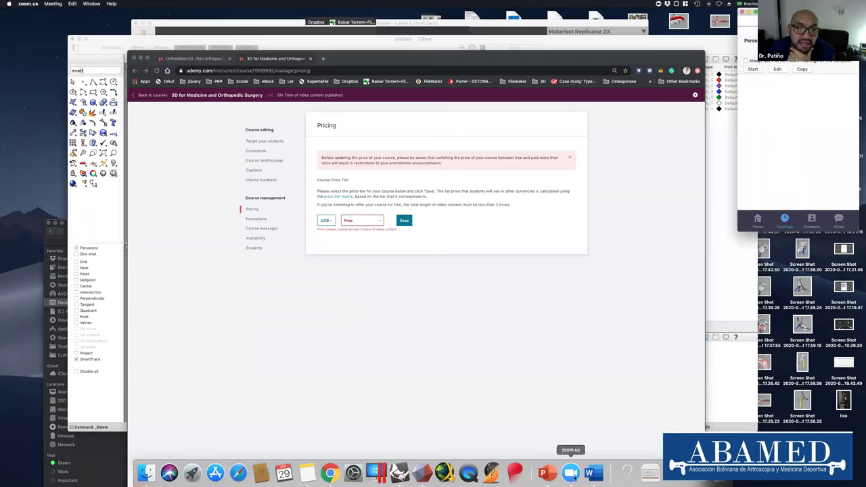